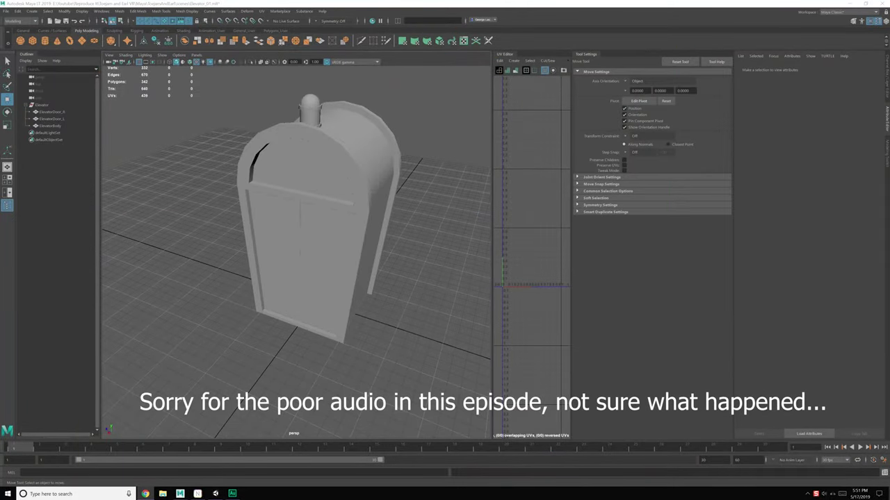
- Switch to the ToeJam & Earl VR Concept map in NovaMind, maximize it, and strike through the Elevator topic
left_click_drag(889, 89, 330, 101)
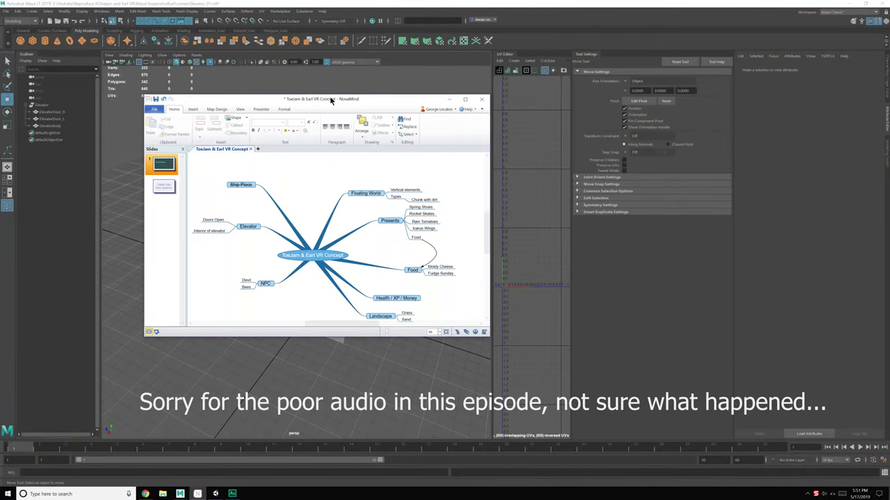
double_click(329, 97)
scroll(390, 271, "up", 3)
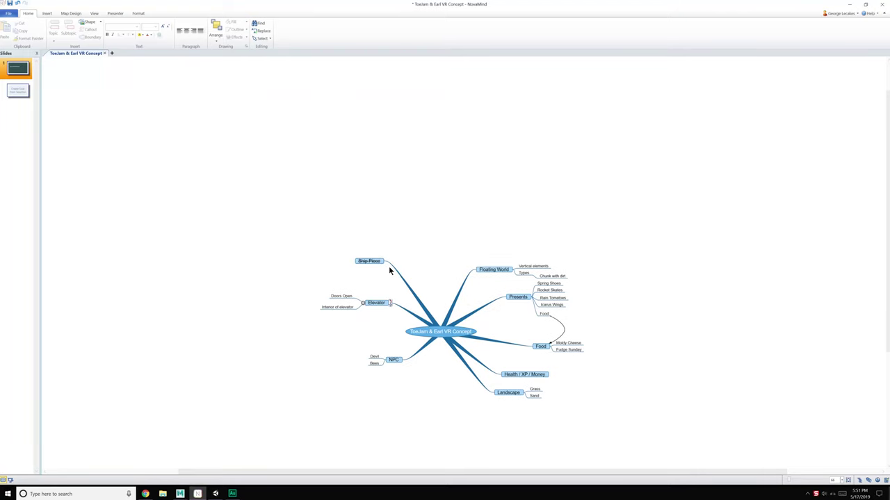
scroll(390, 271, "down", 2)
scroll(404, 293, "up", 5, "ctrl")
left_click_drag(486, 323, 218, 187)
left_click(426, 274)
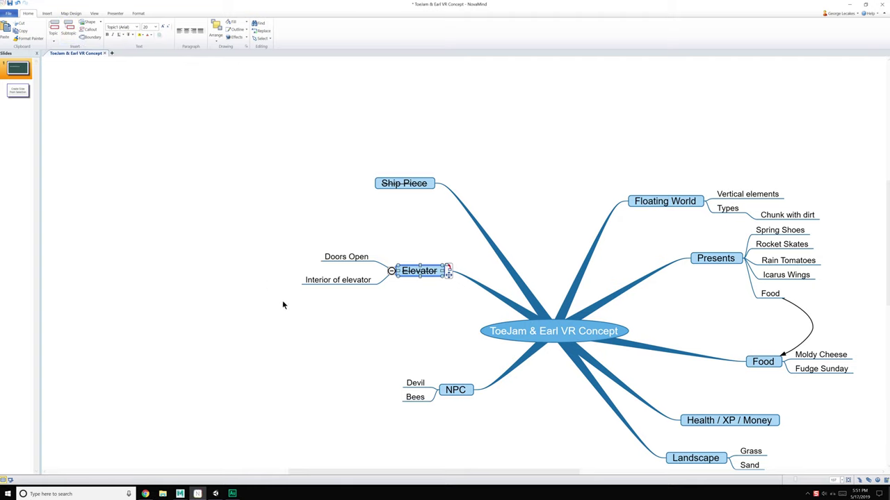
left_click_drag(415, 341, 293, 285)
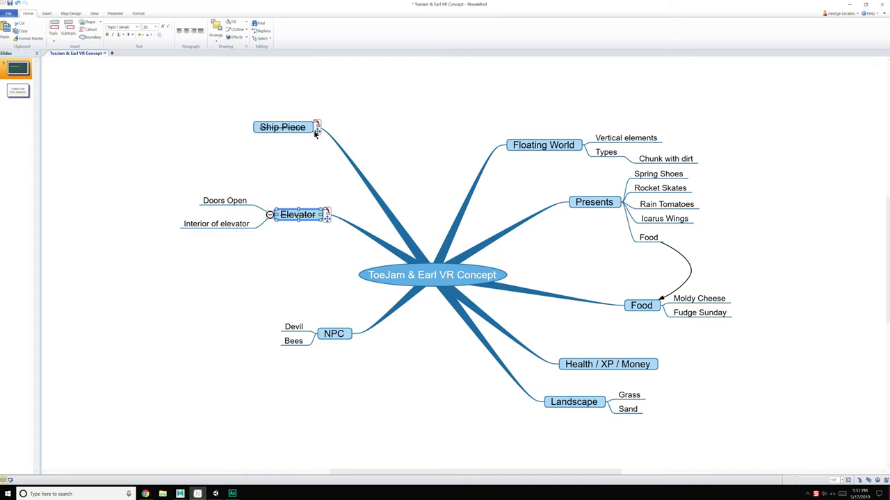
- Move the Ship Piece topic down closer to Elevator and place the Presents topic above Floating World
left_click_drag(316, 132, 328, 183)
left_click(566, 207)
left_click_drag(502, 157, 609, 273)
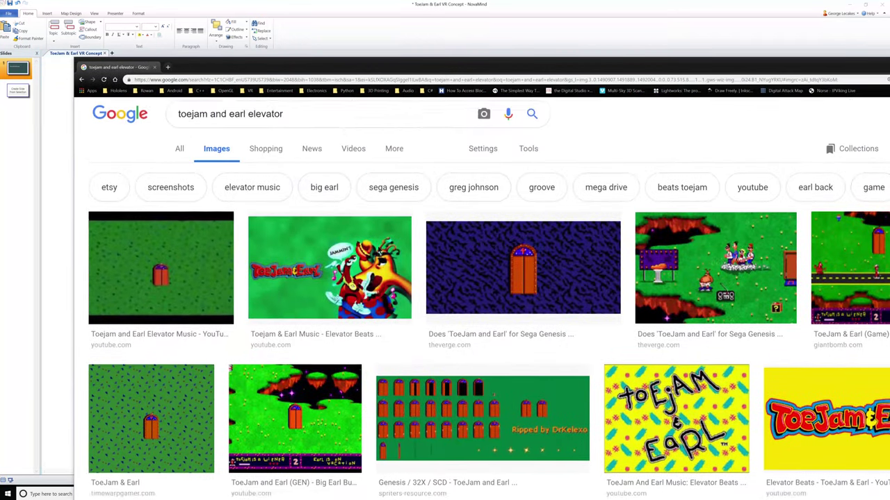
- Search Google Images in the browser for "toejam and earl presents" and browse the results for reference
double_click(267, 125)
type("presents")
key("Return")
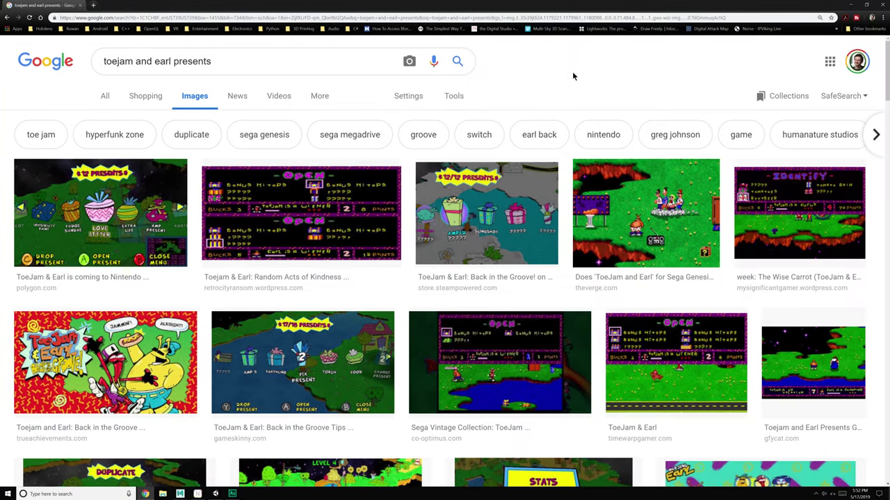
scroll(494, 208, "down", 7)
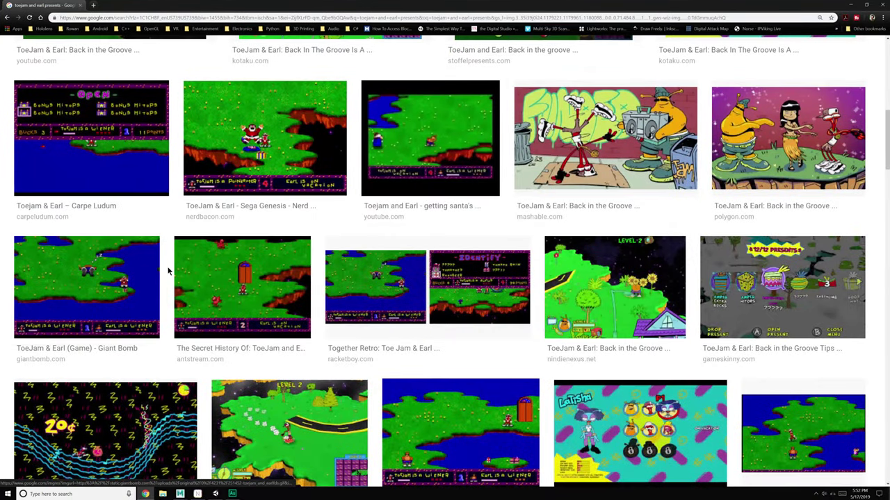
scroll(407, 291, "down", 5)
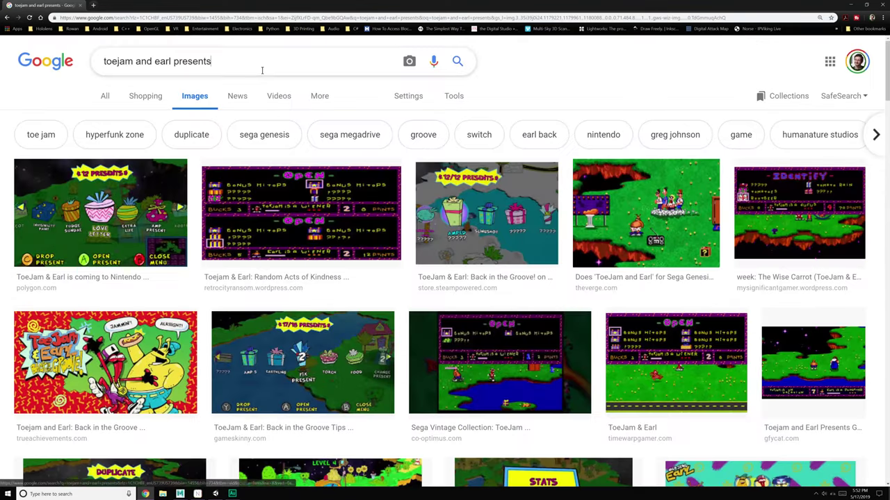
- Refine the image search to "toejam and earl presents sega" and look over the presents in the results
type("sega")
key("Return")
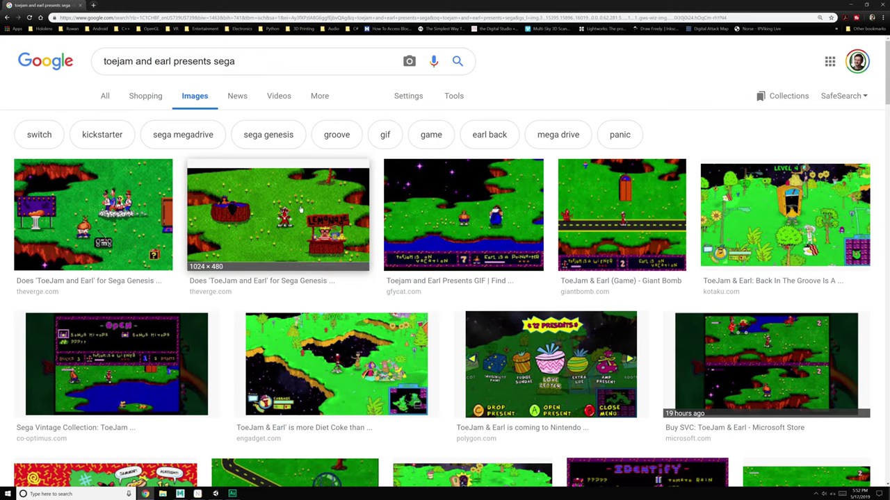
scroll(777, 259, "down", 2)
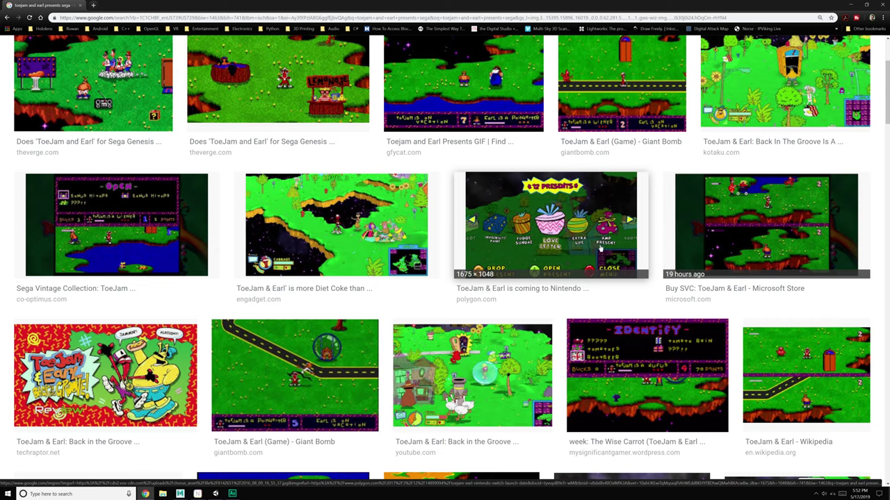
left_click(506, 246)
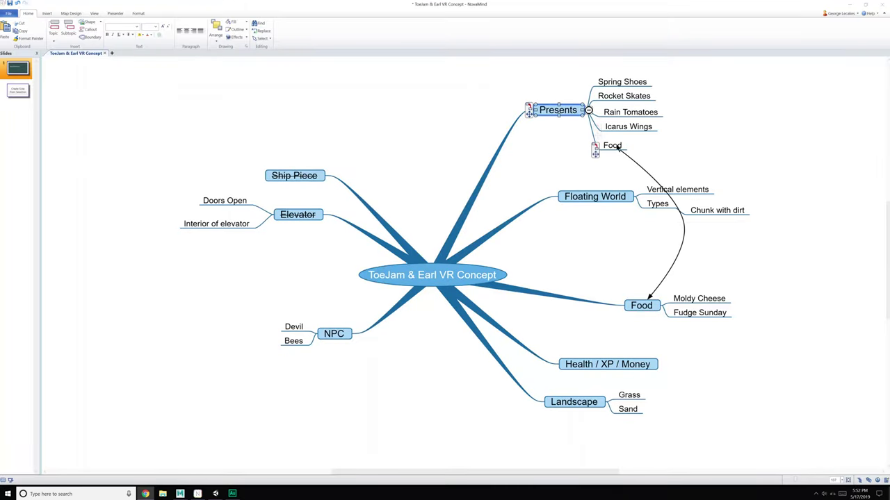
- Switch to Maya LT and start saving the elevator scene under a new name
left_click(613, 147)
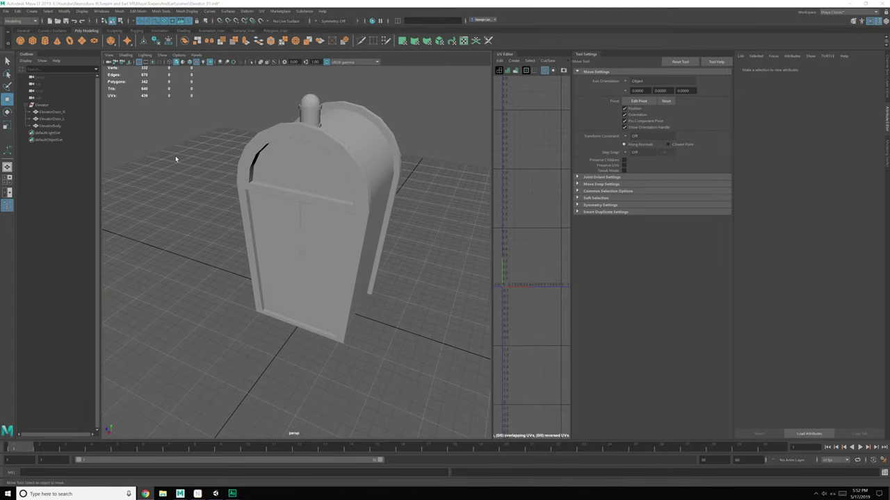
scroll(208, 230, "down", 3)
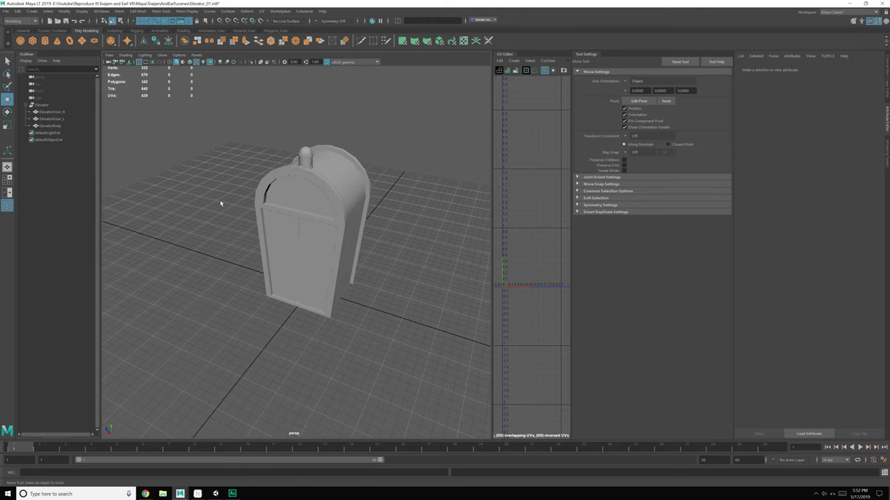
left_click(6, 11)
left_click(34, 48)
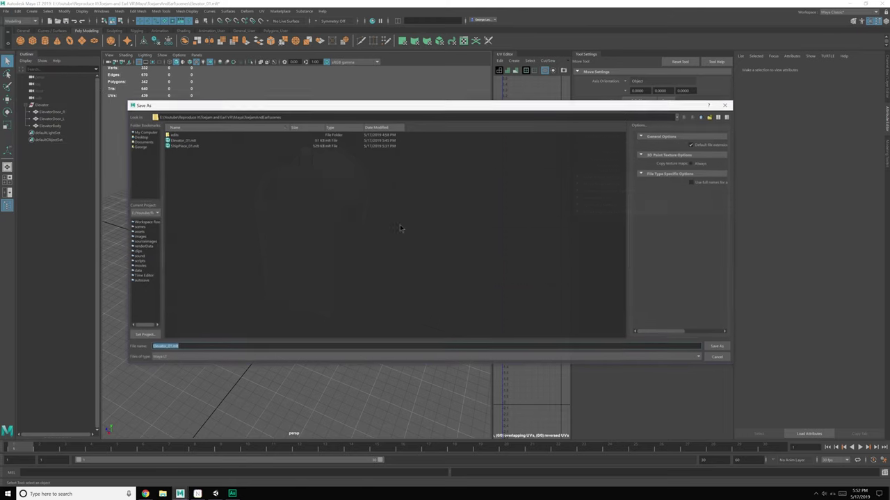
type("Foot_FudgeSundae")
key("BackSpace")
key("BackSpace")
key("BackSpace")
key("BackSpace")
key("BackSpace")
key("BackSpace")
key("BackSpace")
key("BackSpace")
key("BackSpace")
key("BackSpace")
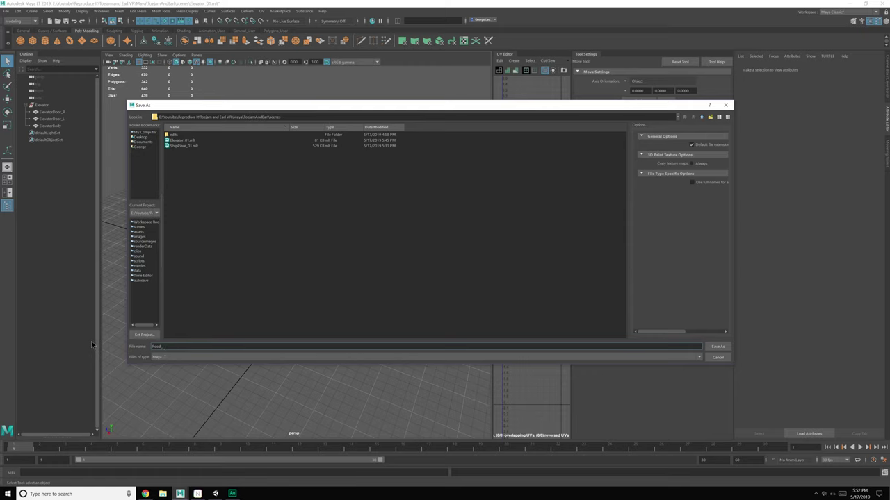
key("BackSpace")
key("BackSpace")
key("BackSpace")
key("BackSpace")
key("BackSpace")
key("BackSpace")
key("BackSpace")
- Save the scene as Presents_01
type("P")
key("Return")
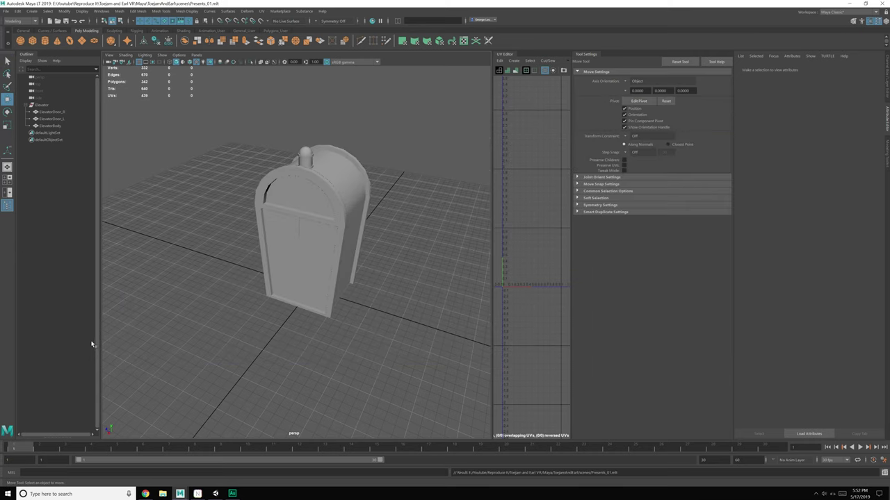
- Delete the whole Elevator group from the scene
left_click(324, 231)
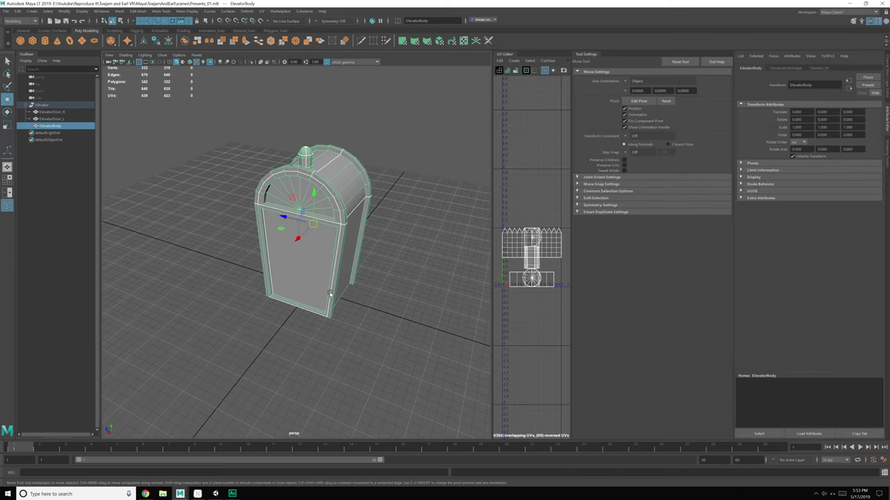
left_click(41, 106)
key("Delete")
- Create a polygon cylinder at the centre of the grid
scroll(295, 208, "up", 4)
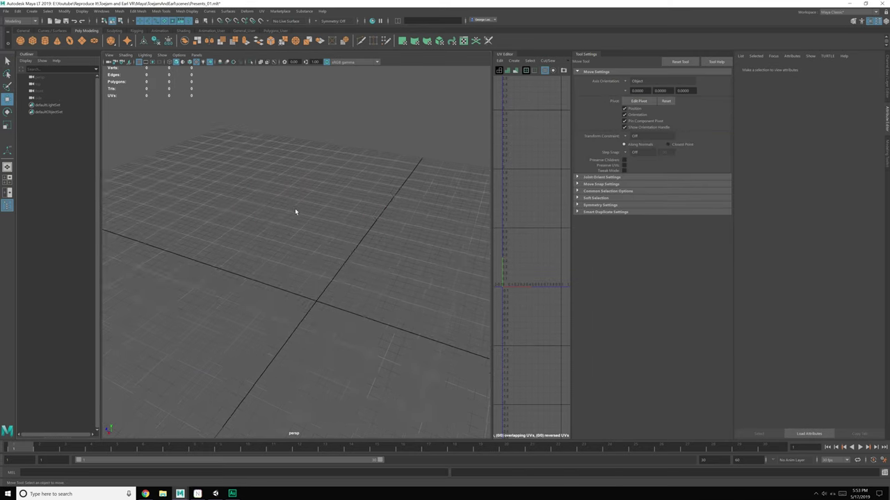
middle_click_drag(373, 293, 314, 217, "alt")
scroll(315, 218, "down", 2)
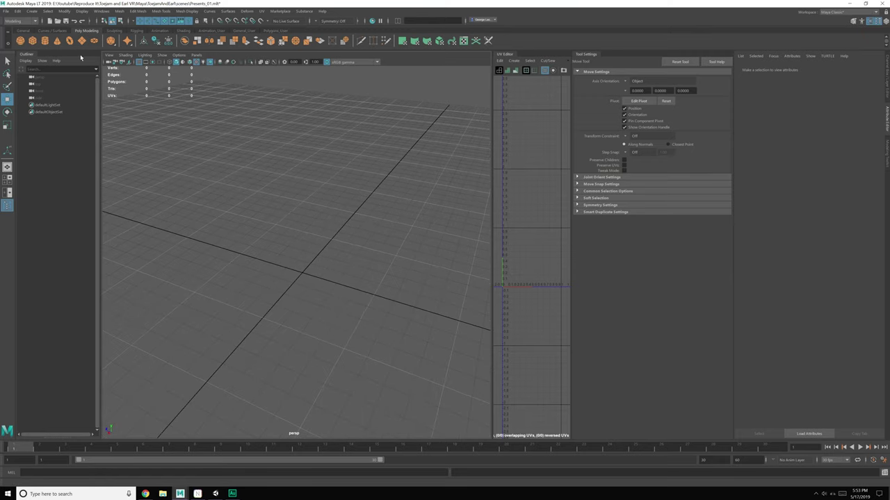
left_click(39, 42)
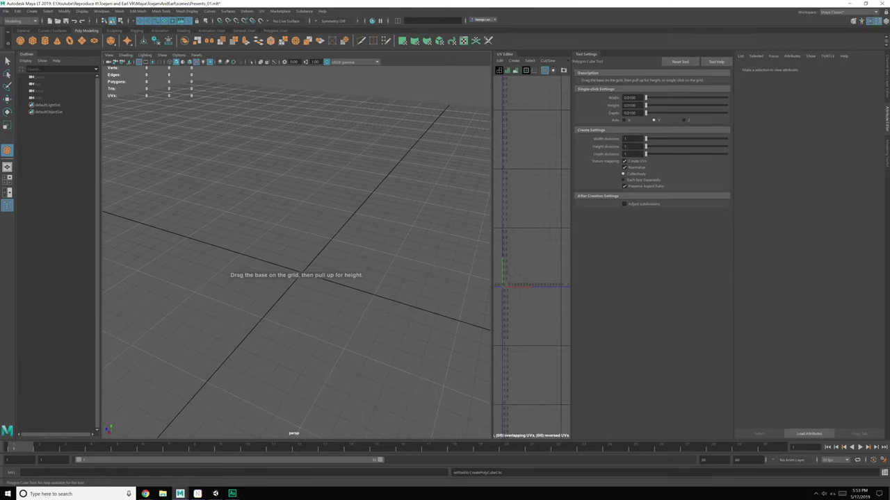
key("q")
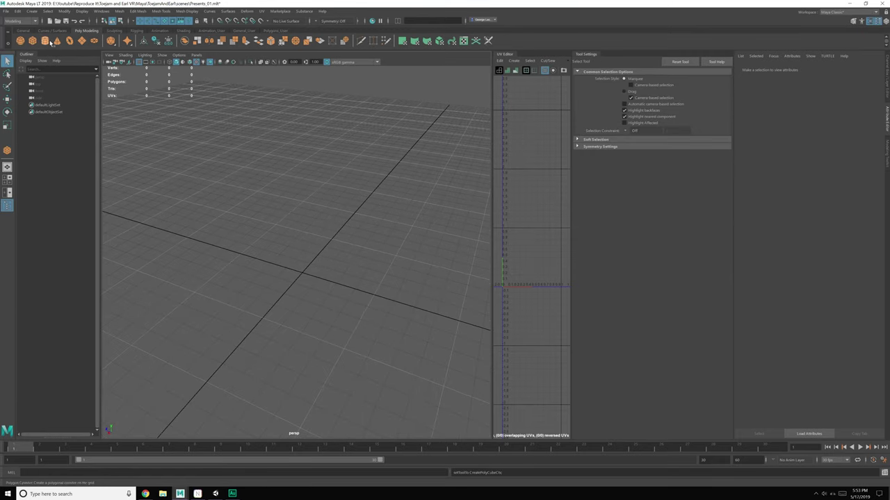
left_click_drag(304, 273, 329, 239)
right_click_drag(330, 238, 347, 243, "alt")
left_click_drag(299, 208, 314, 226, "alt")
- Extrude the cylinder's top cap faces and scale them inward to form a narrow rim
right_click_drag(339, 186, 338, 207)
key("f")
left_click_drag(314, 265, 313, 254, "alt")
left_click_drag(211, 143, 410, 224)
key("ctrl+e")
key("r")
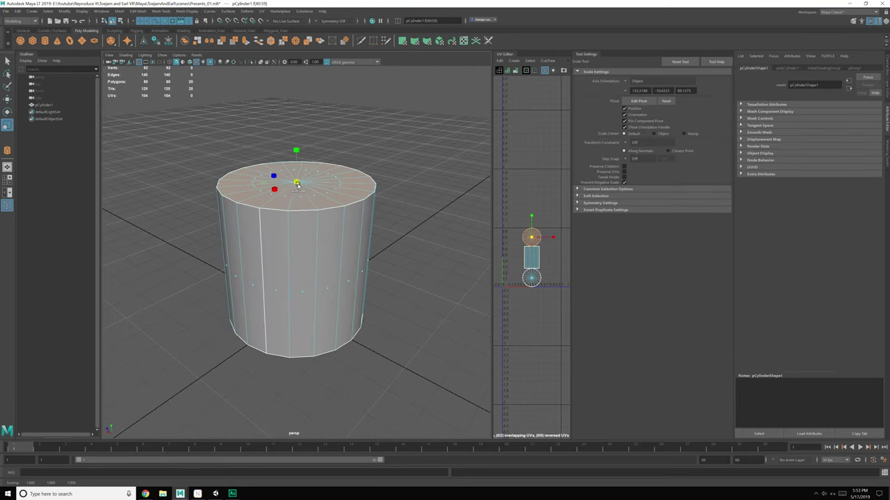
left_click_drag(283, 182, 300, 276, "alt")
- Extrude the inner top faces down into the cylinder to hollow it out like a cup
key("w")
key("ctrl+e")
left_click_drag(300, 275, 324, 207, "alt")
key("ctrl+e")
key("q")
- Scale the vertices around the cup's top edge outward so that the walls flare upward
right_click_drag(324, 200, 297, 200)
left_click_drag(296, 224, 289, 201, "alt")
left_click_drag(147, 127, 430, 227)
left_click_drag(432, 229, 432, 244, "alt")
key("r")
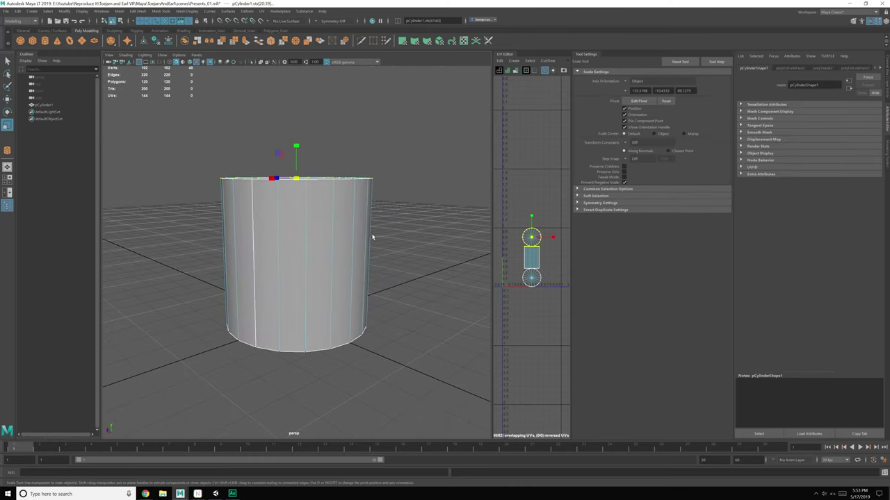
left_click_drag(371, 239, 363, 267, "alt")
left_click_drag(296, 184, 350, 206)
- Duplicate the ring of faces on top of the cup's rim and raise the copy by about 0.0118
right_click_drag(378, 198, 373, 316)
left_click(375, 201)
double_click(388, 197, "shift")
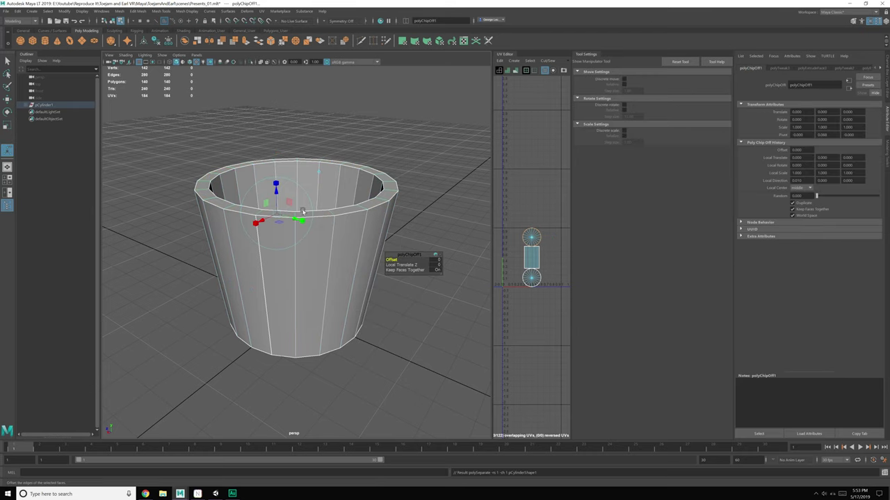
left_click_drag(281, 193, 276, 191)
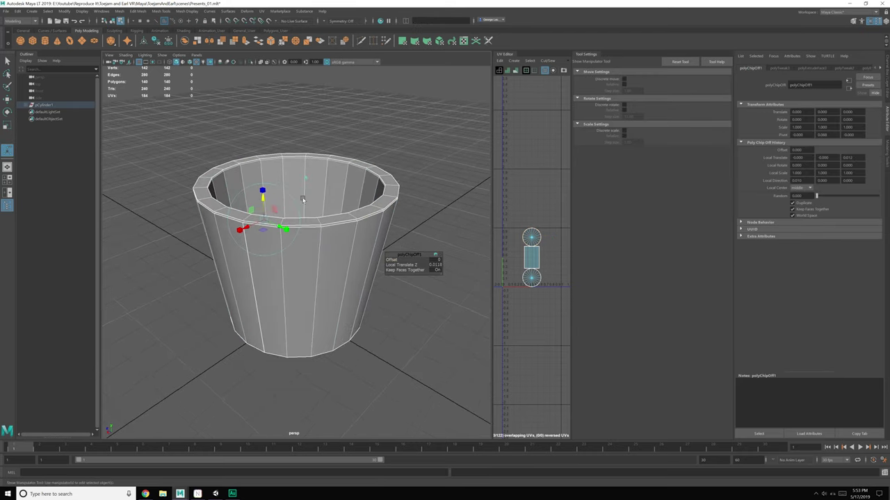
- Center the duplicated ring's pivot as an object and scale the ring outward beyond the cup's rim
key("r")
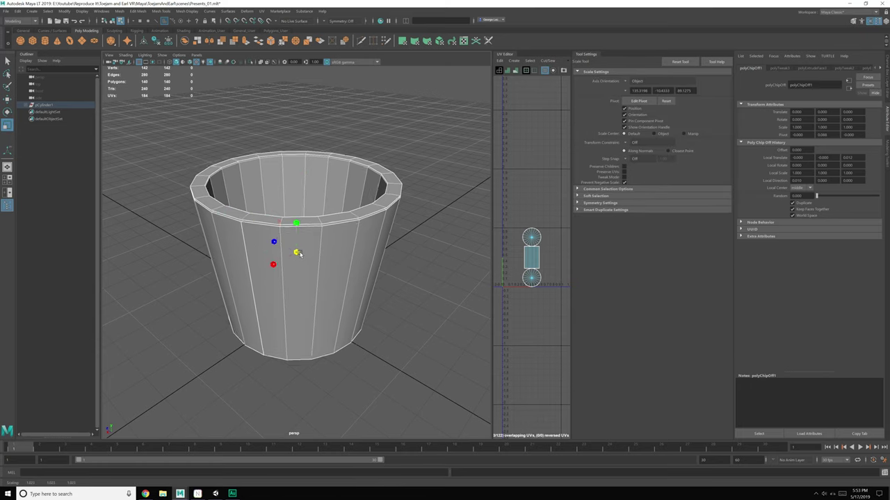
key("F8")
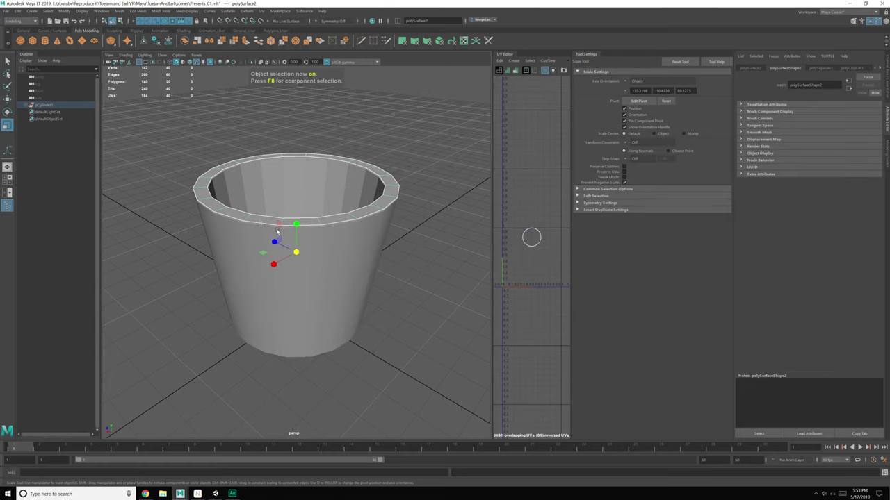
key("space")
left_click(271, 194)
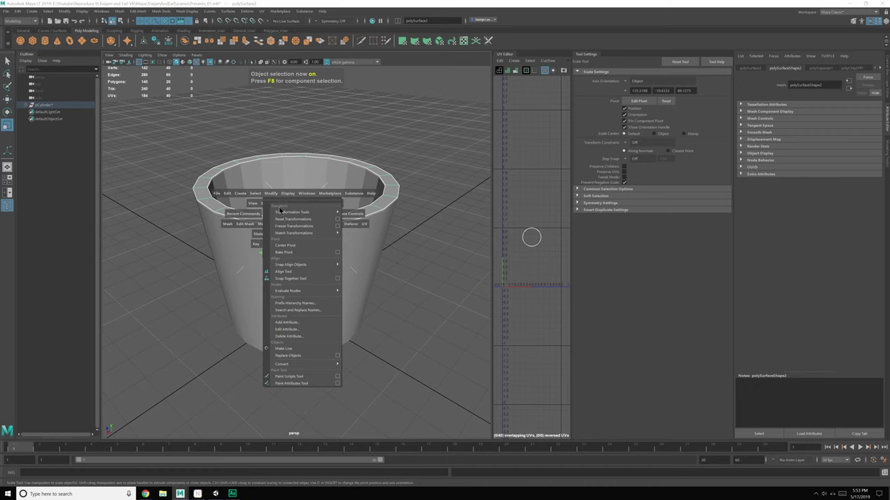
left_click(286, 246)
left_click_drag(299, 182, 271, 195)
- Try lowering the duplicated ring around the cup, and undo the move
key("w")
left_click_drag(299, 150, 299, 159)
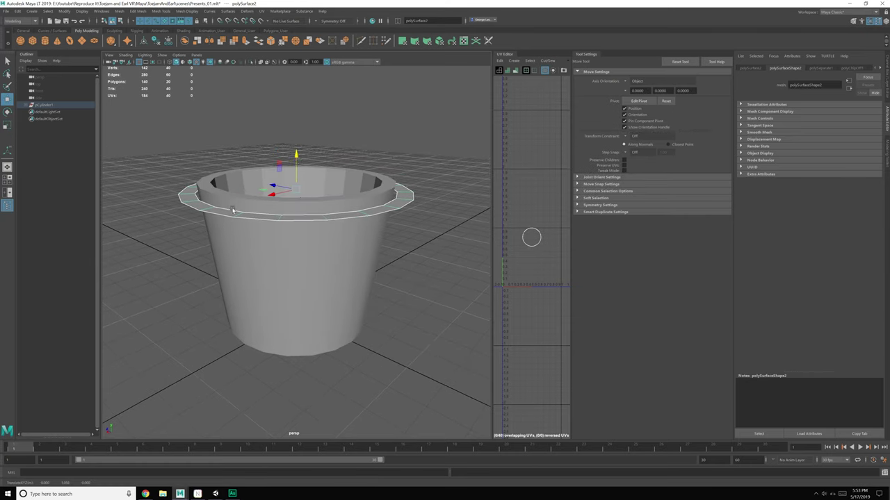
key("ctrl+z")
key("ctrl+z")
key("ctrl+z")
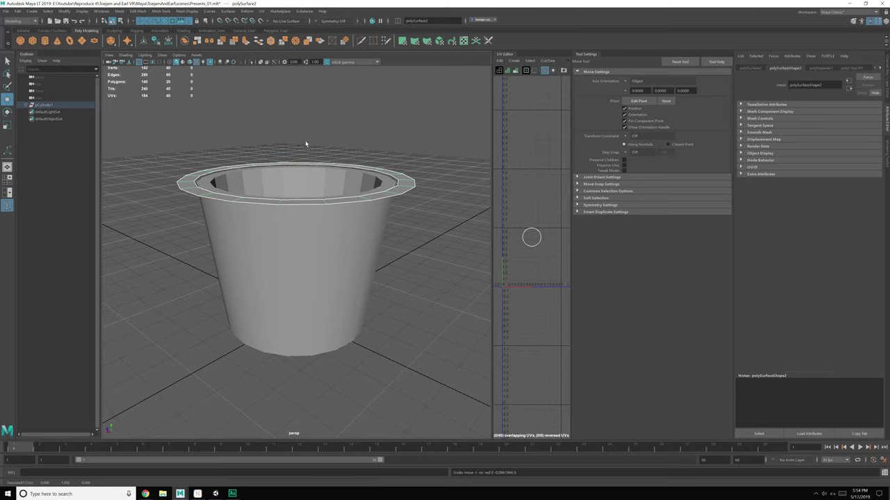
- Lower the widened ring slightly below the cup's top edge
left_click(308, 156)
left_click(306, 164)
left_click_drag(298, 146, 296, 155)
- Select the ring's whole face loop and extrude it upward into a thick collar around the cup's rim
right_click(202, 191)
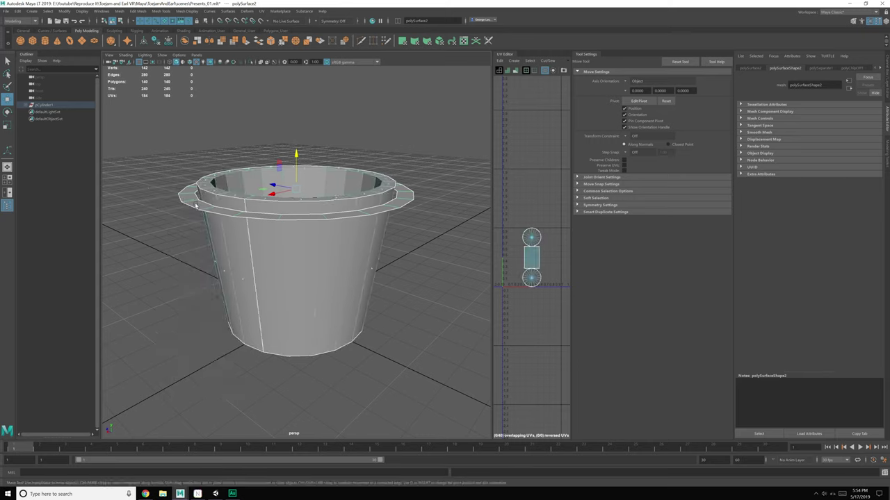
right_click_drag(190, 198, 195, 216)
left_click(198, 206)
double_click(220, 210, "shift")
left_click_drag(297, 154, 296, 125, "shift")
- Delete the collar's inner face loop and fill the opening at the collar's lower edge
scroll(318, 174, "up", 5)
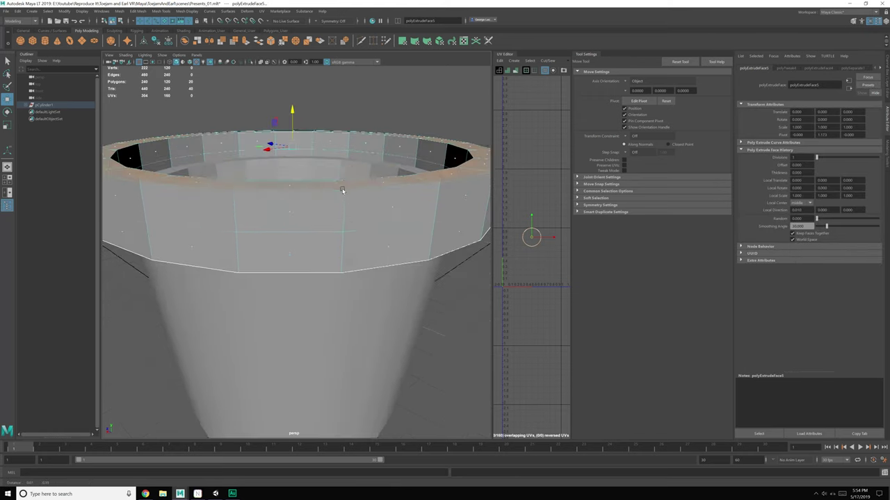
left_click(385, 150)
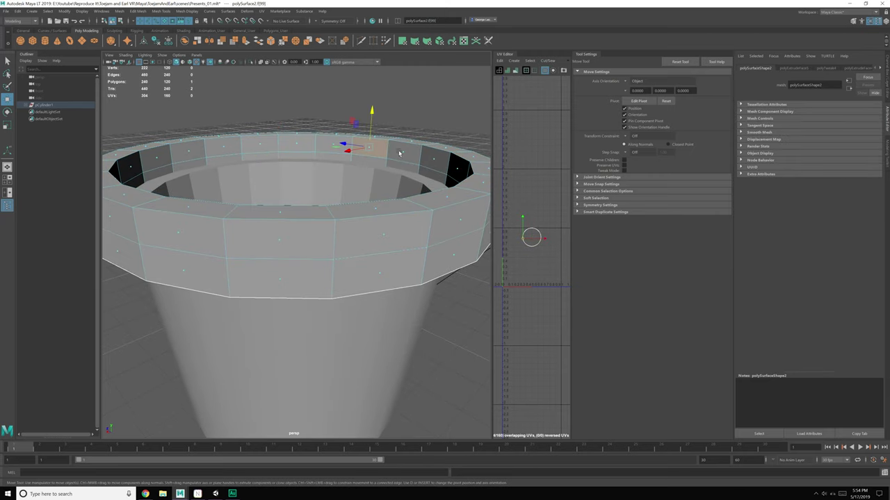
double_click(399, 159)
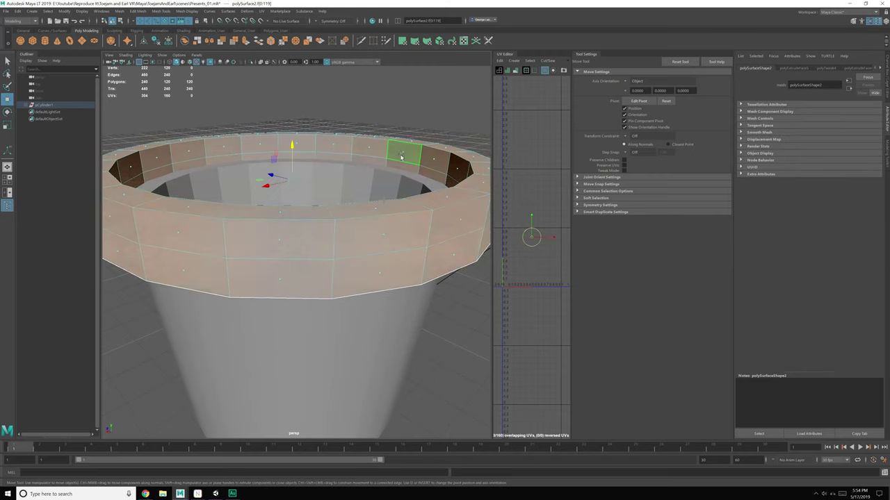
left_click_drag(389, 168, 378, 180, "alt")
left_click(370, 165)
double_click(398, 165)
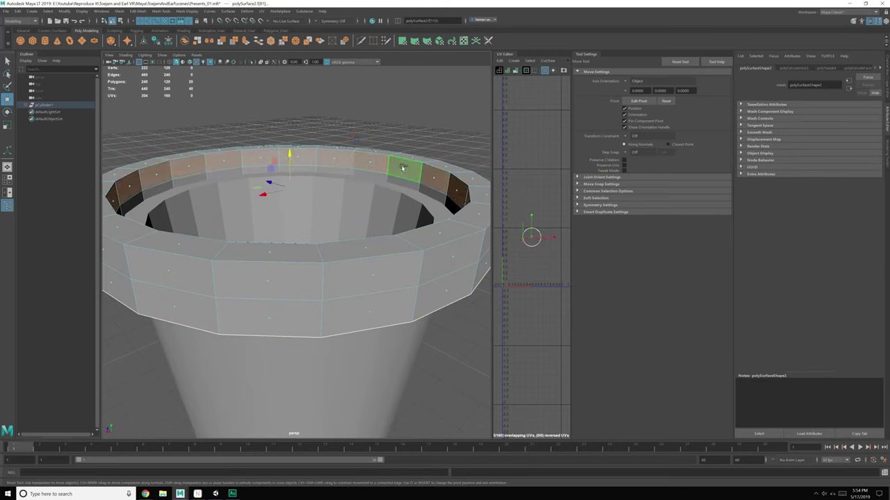
right_click_drag(395, 164, 360, 253)
key("Delete")
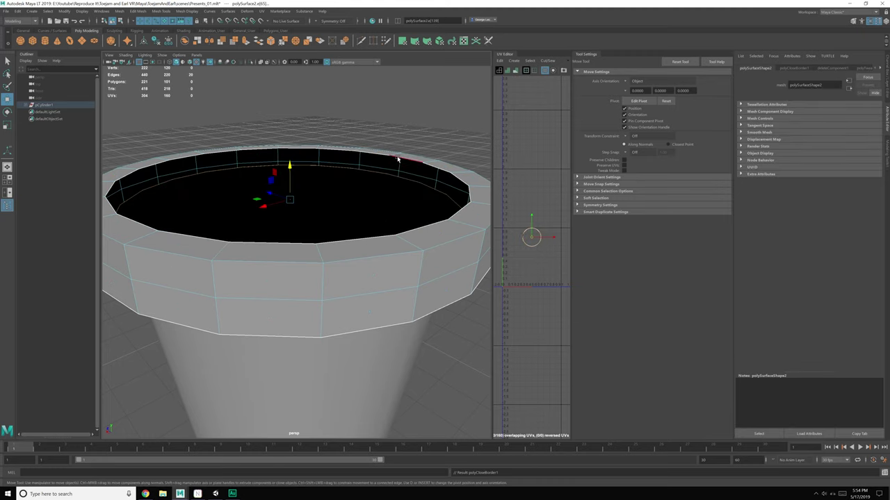
- Fill the collar's top opening and split the cap with two crossing cuts between opposite rim vertices
left_click_drag(397, 183, 315, 265, "alt")
key("q")
scroll(371, 254, "down", 5)
scroll(315, 266, "up", 5)
right_click_drag(313, 245, 276, 245, "shift")
left_click(231, 292)
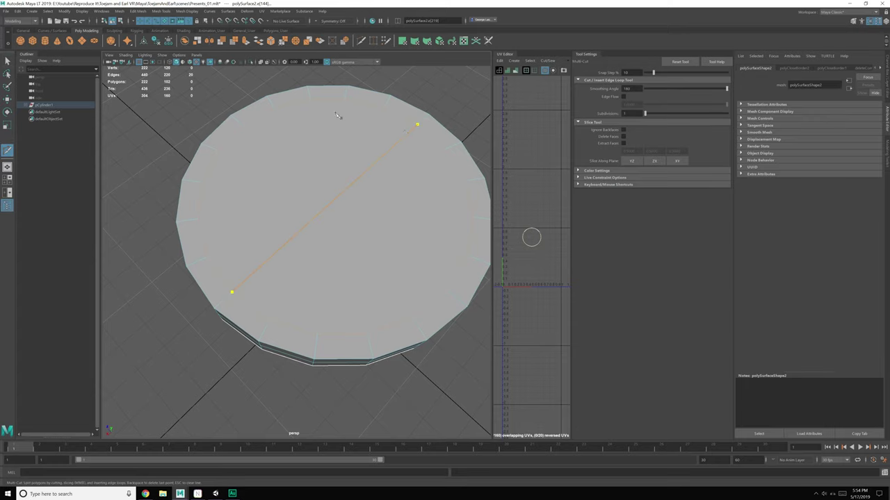
key("Return")
left_click(244, 126)
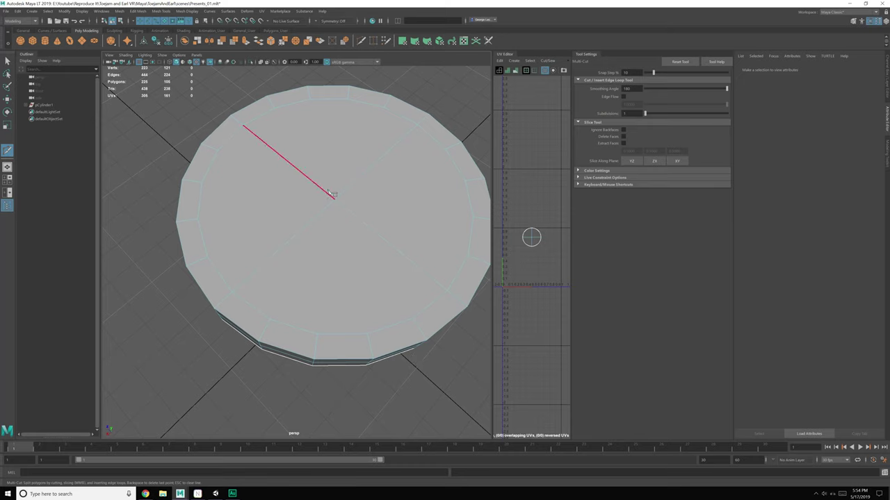
left_click(334, 197)
key("Return")
- Examine the closed lid on the cup from the side and from above
key("F8")
key("q")
scroll(354, 274, "down", 4)
left_click_drag(354, 274, 391, 288, "alt")
left_click(422, 306)
left_click(356, 212)
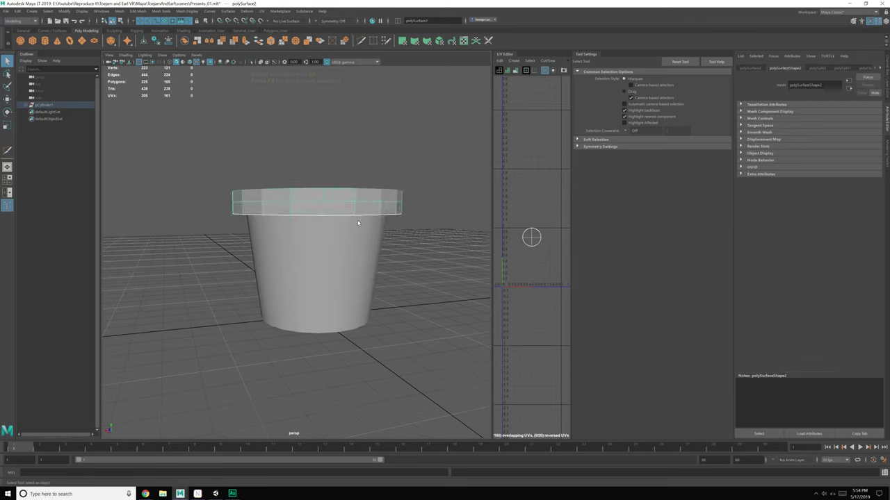
left_click_drag(357, 223, 359, 258, "alt")
scroll(354, 244, "up", 3)
left_click_drag(347, 224, 298, 212, "alt")
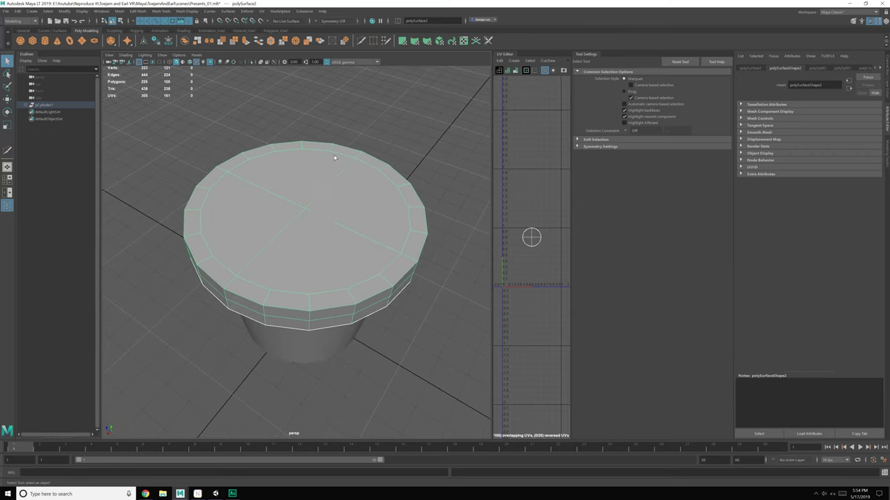
left_click_drag(889, 93, 321, 46)
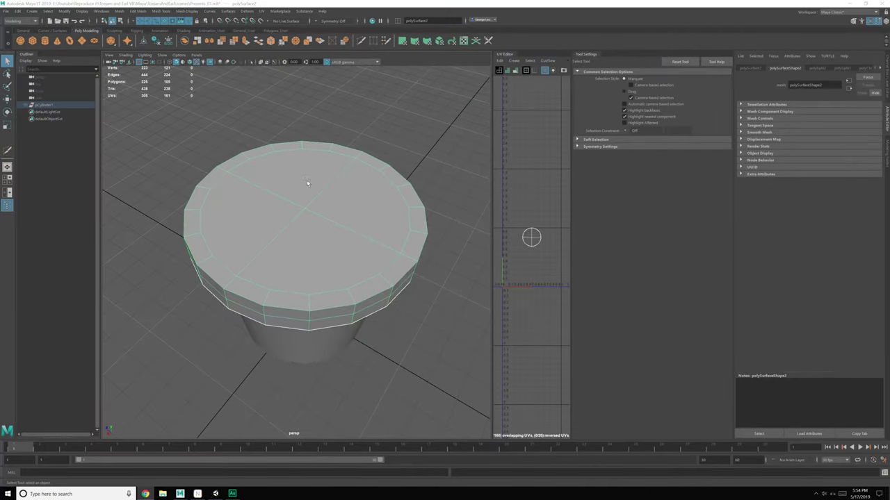
left_click_drag(308, 184, 313, 175, "alt")
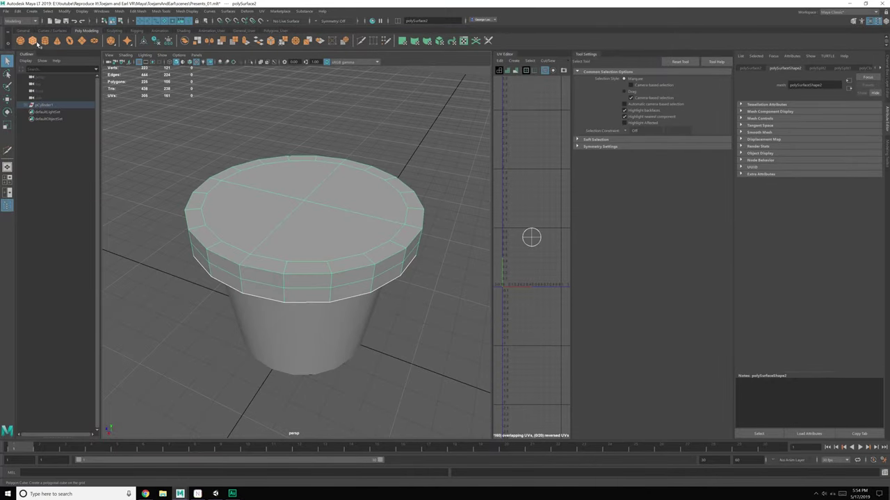
left_click_drag(388, 319, 377, 286, "alt")
key("x")
left_click_drag(372, 340, 405, 283)
left_click(392, 321)
left_click_drag(392, 330, 386, 284, "alt")
left_click(381, 349)
key("Delete")
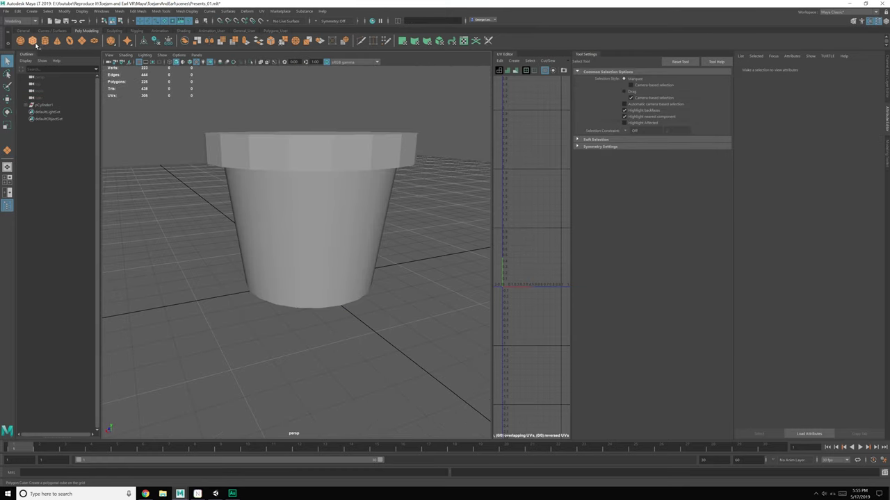
- Draw a polygon plane about 0.46 by 0.45 on the grid in front of the cup
left_click(33, 41)
left_click(81, 40)
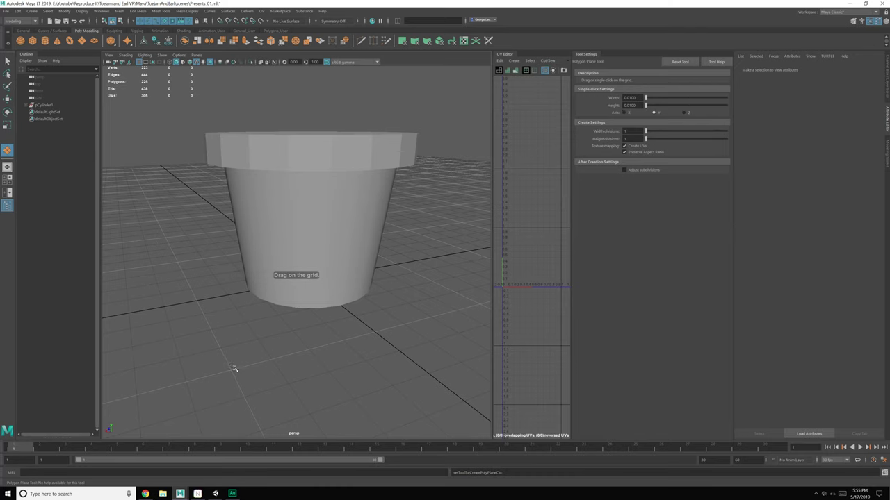
left_click_drag(235, 374, 335, 398)
key("w")
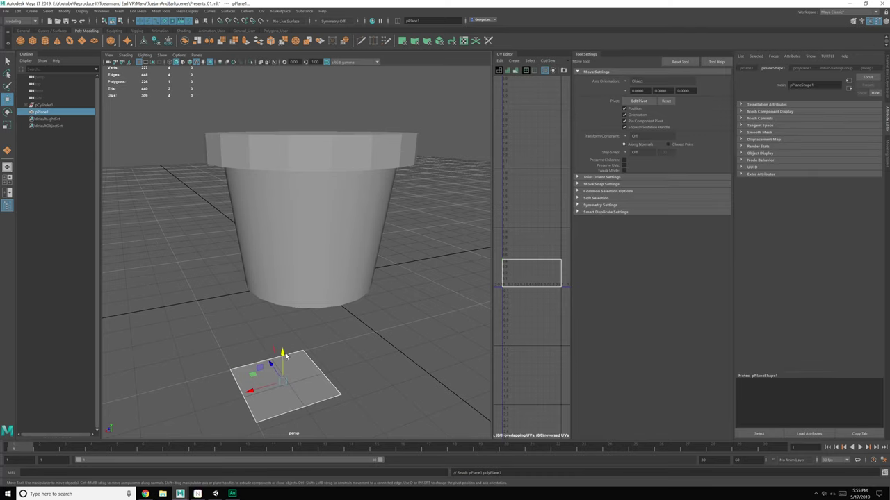
- Raise the plane off the grid beside the cup and snap its pivot to the middle of one edge
left_click_drag(283, 356, 367, 207)
key("d")
left_click(397, 256)
key("v")
middle_click_drag(375, 246, 393, 269)
- Stand the plane upright by setting its X rotation to 90
key("e")
left_click_drag(418, 243, 417, 275)
left_click(877, 22)
left_click(870, 22)
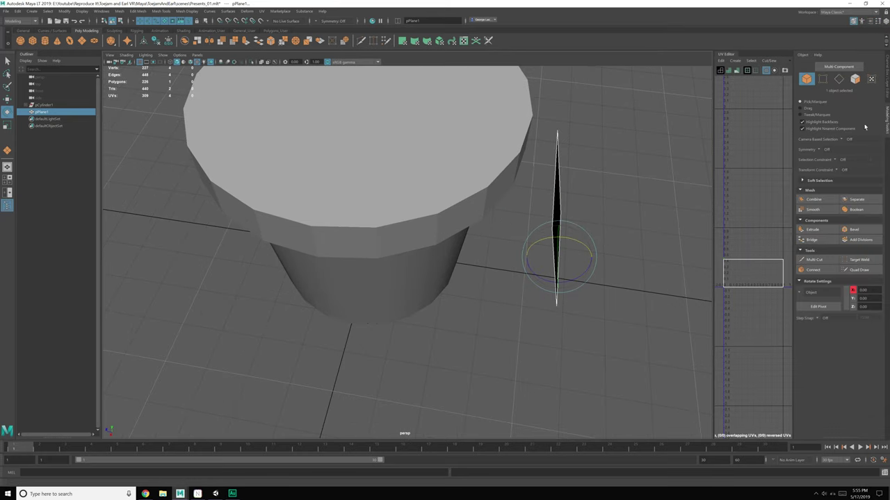
left_click(886, 23)
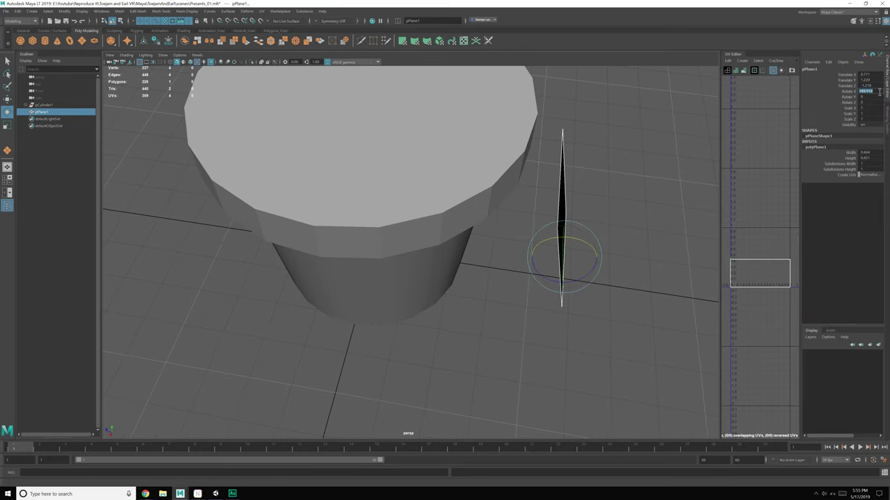
type("90")
key("Return")
- Snap the upright plane onto the centre of the lid's top surface
mouse_move(487, 237)
left_mouse_down("alt")
mouse_move(510, 213)
mouse_move(485, 245)
mouse_move(507, 241)
mouse_move(519, 222)
mouse_move(495, 231)
left_mouse_up("alt")
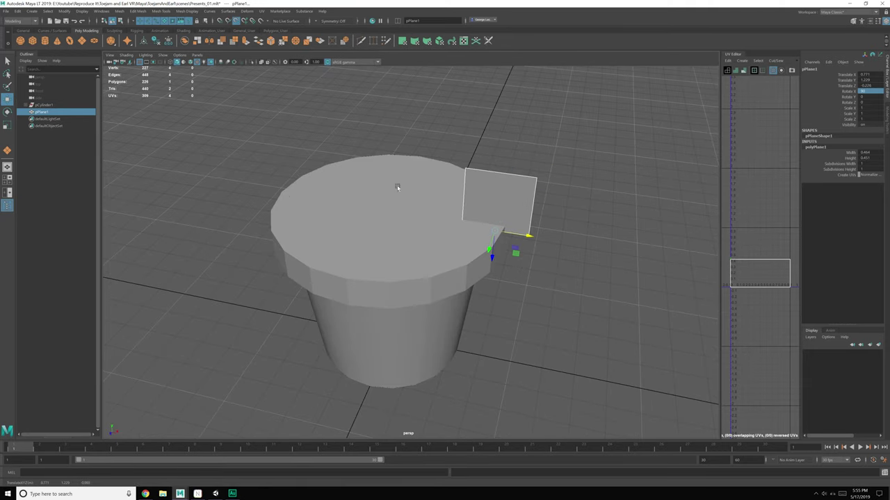
middle_click_drag(406, 160, 412, 160)
left_click_drag(436, 186, 429, 164, "alt")
left_click(400, 258)
middle_click_drag(478, 248, 505, 248)
scroll(506, 254, "up", 3)
left_click_drag(506, 253, 496, 259, "alt")
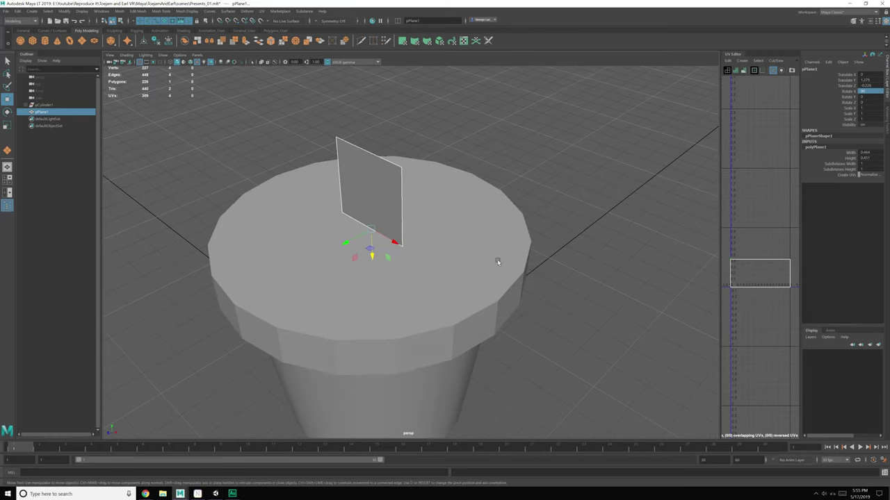
scroll(496, 260, "up", 2)
- Duplicate the upright plane and set the copy's Y rotation to 90 so the two planes cross
key("ctrl+d")
key("e")
key("w")
key("e")
left_click_drag(357, 242, 555, 206)
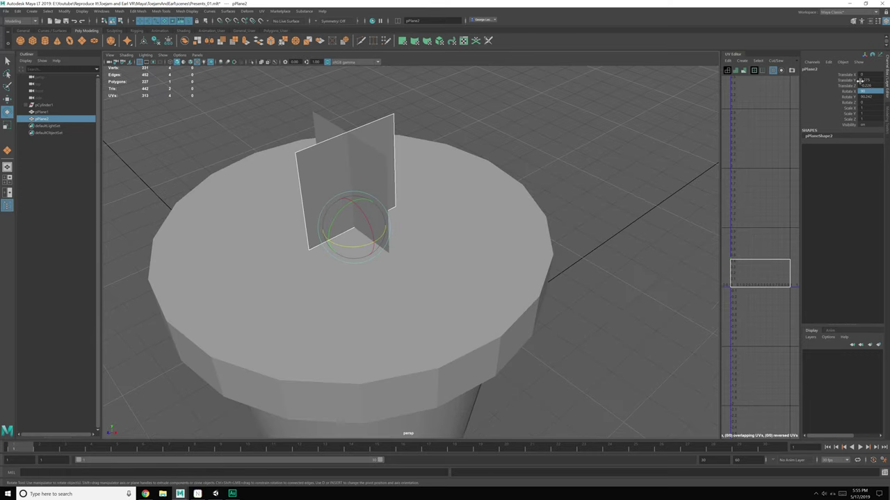
left_click(872, 97)
left_click_drag(590, 173, 572, 169, "alt")
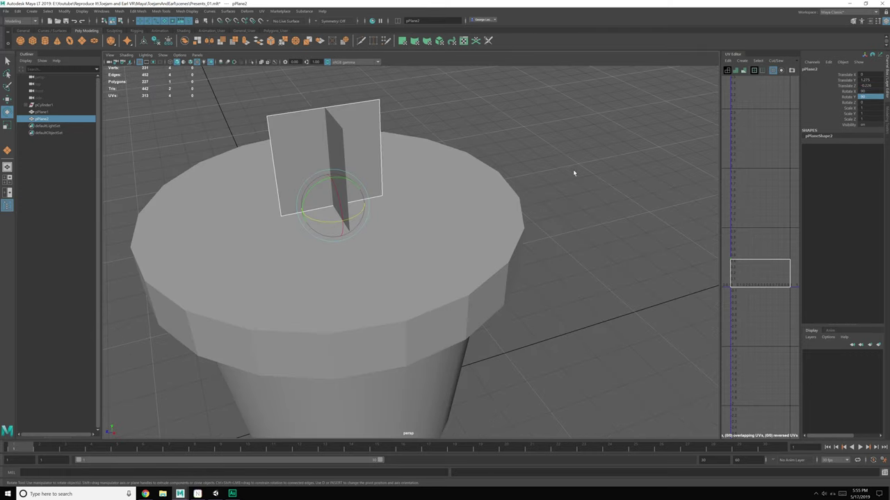
left_click(570, 170)
- Select both crossed planes and widen them horizontally to a scale of about 1.435
key("q")
left_click_drag(446, 203, 406, 172, "alt")
scroll(442, 190, "down", 2)
left_click(414, 169)
left_click(385, 161, "shift")
key("r")
left_click_drag(399, 207, 400, 199)
- Soften the lid's edges for smooth shading
mouse_move(446, 183)
left_mouse_down("alt")
mouse_move(434, 185)
mouse_move(469, 177)
mouse_move(452, 186)
mouse_move(450, 209)
mouse_move(446, 178)
left_mouse_up("alt")
left_click(467, 144)
left_click(443, 183)
left_click(208, 12)
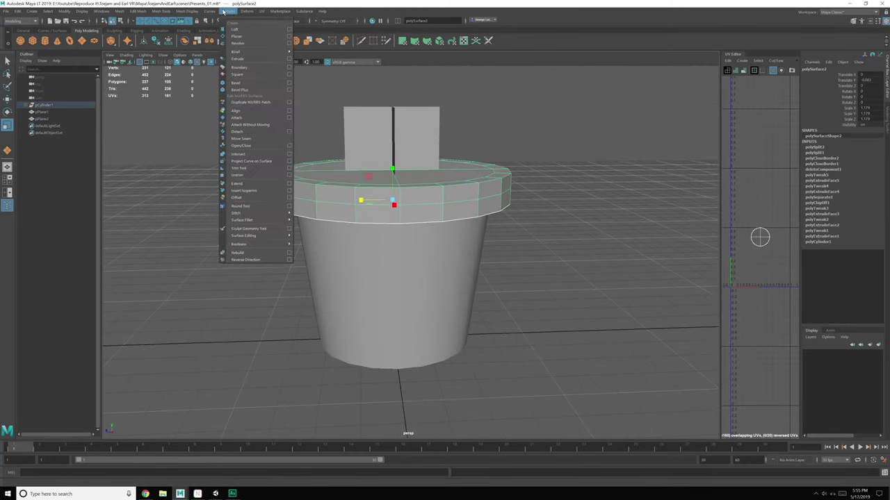
mouse_move(190, 11)
left_click(196, 82)
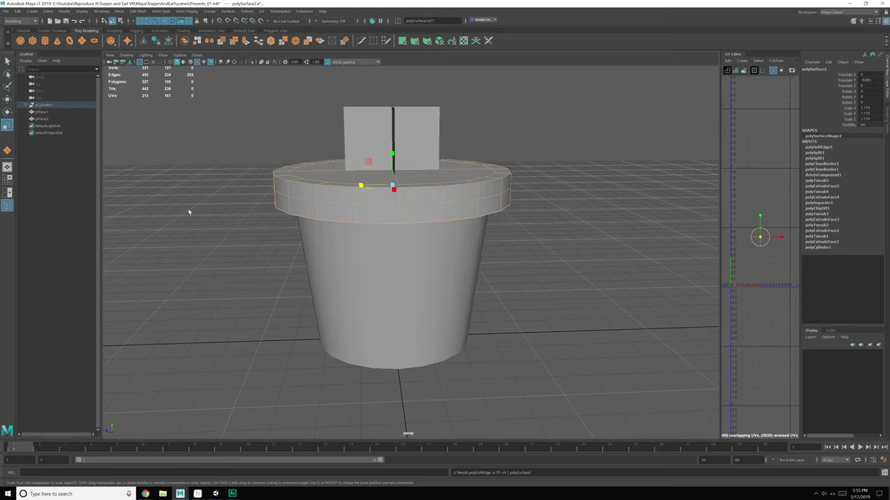
left_click(189, 214)
- Inspect the shading of the lid and cup and how the crossed planes sit on top
left_click(383, 215)
left_click(384, 243)
left_click_drag(383, 244, 362, 243, "alt")
left_click(369, 202)
left_click(382, 268)
left_click_drag(412, 284, 413, 284, "alt")
mouse_move(413, 266)
middle_mouse_down("alt")
mouse_move(419, 251)
mouse_move(421, 260)
middle_mouse_up("alt")
left_click_drag(422, 260, 420, 275, "alt")
left_click(423, 195)
middle_click_drag(428, 222, 433, 236, "alt")
key("e")
left_click(429, 167)
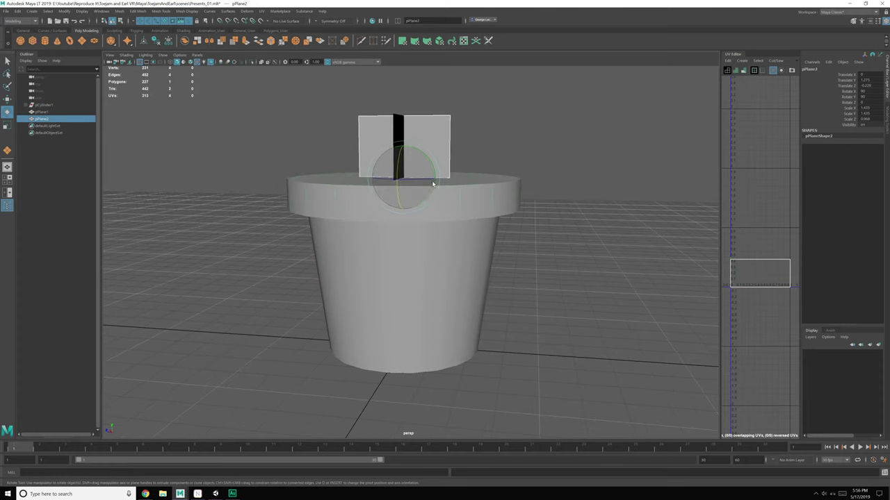
- Group one of the crossed planes with the lid
middle_click_drag(435, 186, 439, 223, "alt")
right_click_drag(439, 222, 447, 257, "alt")
left_click_drag(447, 257, 442, 267, "alt")
left_click(473, 247, "shift")
left_click(442, 187)
left_click(464, 237, "shift")
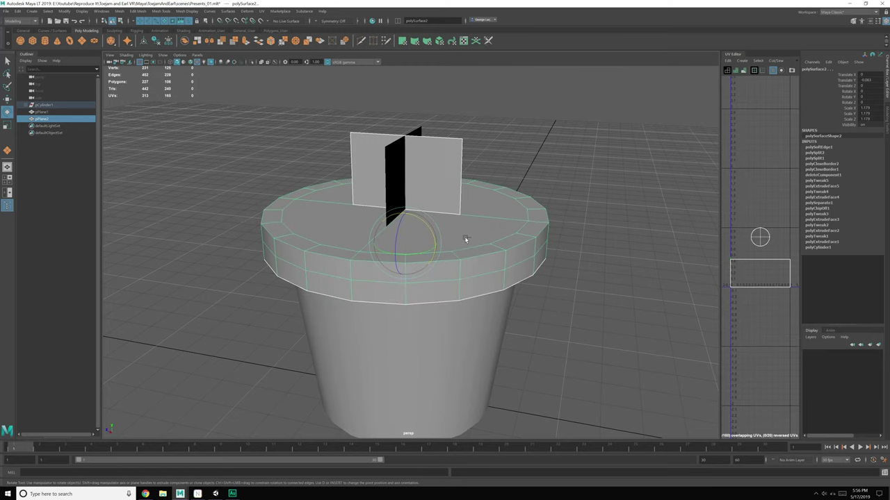
key("ctrl+g")
left_click(645, 186)
left_click(461, 209)
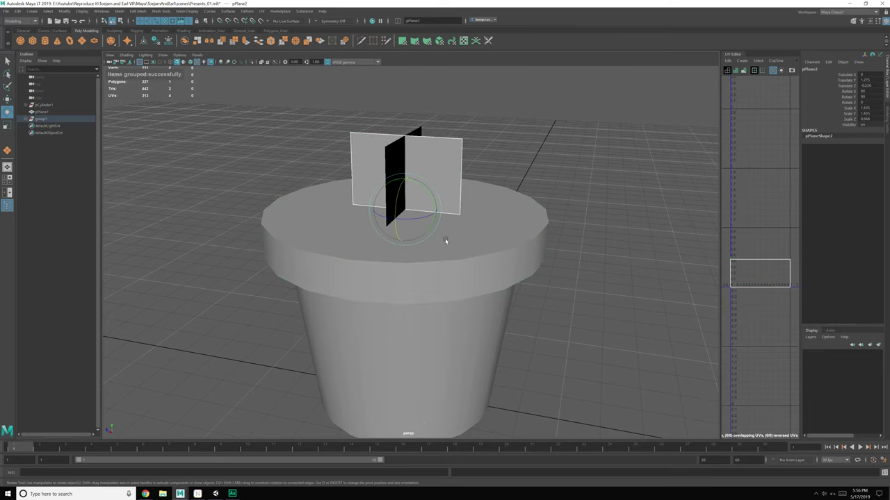
left_click(446, 243, "shift")
left_click(455, 194, "shift")
left_click(455, 208)
left_click(454, 237)
- Delete the construction history of all objects in the scene
left_click(38, 125)
left_click(20, 12)
left_click(59, 104)
left_click(20, 12)
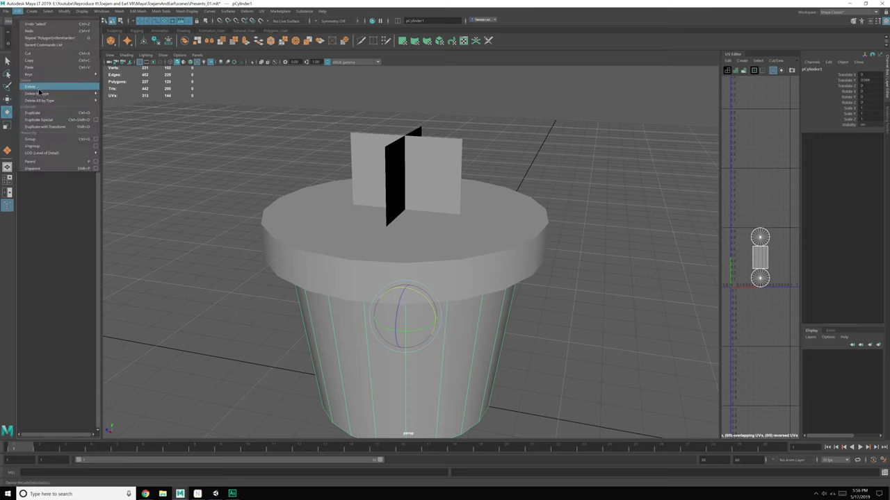
mouse_move(45, 100)
left_click(118, 105)
- Group the lid group and the cup body together under a new parent group
left_click(28, 119)
left_click(50, 132)
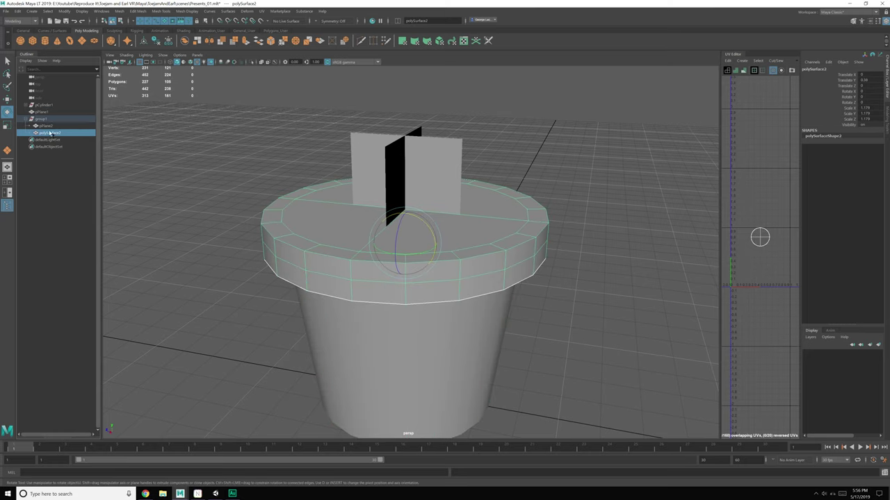
key("Up")
left_click(459, 325)
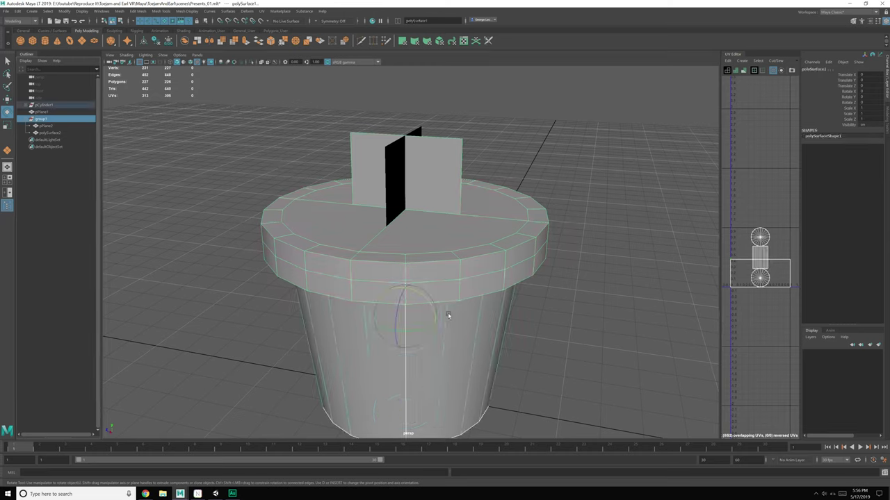
key("ctrl+g")
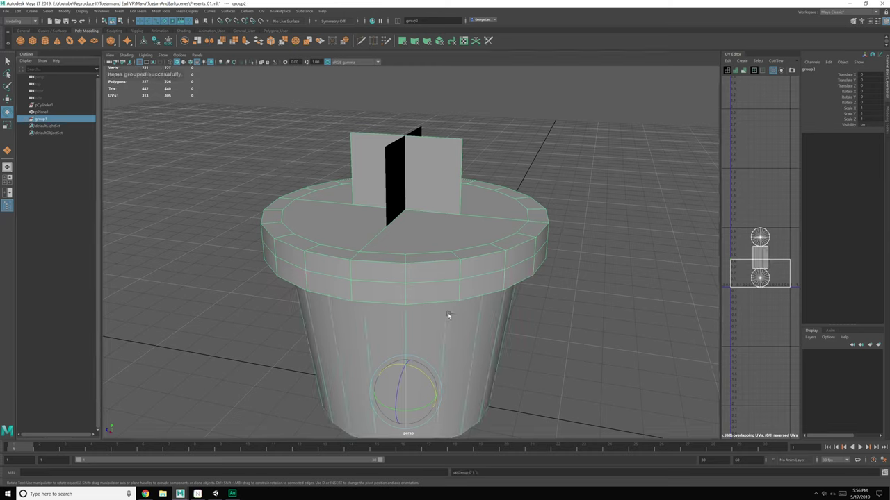
- Expand the nested groups, parent the ungrouped pPlane1 under the lid's group, and check the group's contents
left_click(42, 113)
left_click(42, 119)
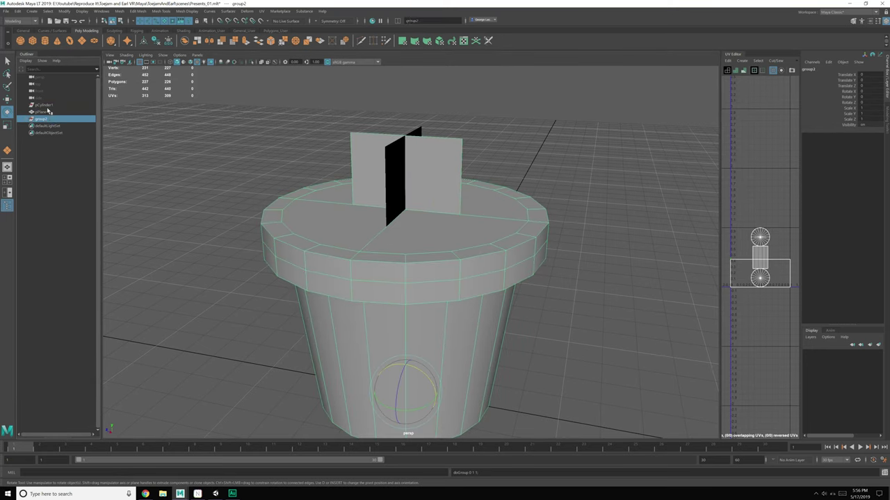
left_click(26, 120)
left_click(34, 126)
left_click(46, 113)
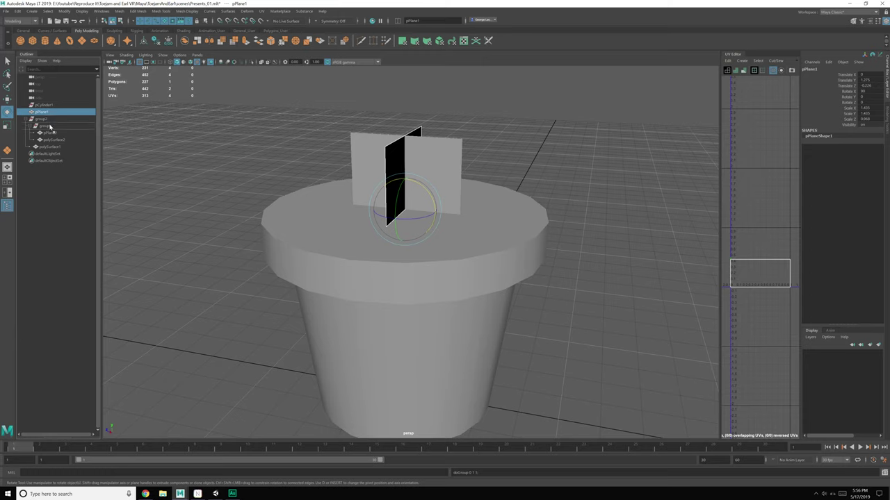
middle_click_drag(50, 128, 50, 127)
left_click(54, 133)
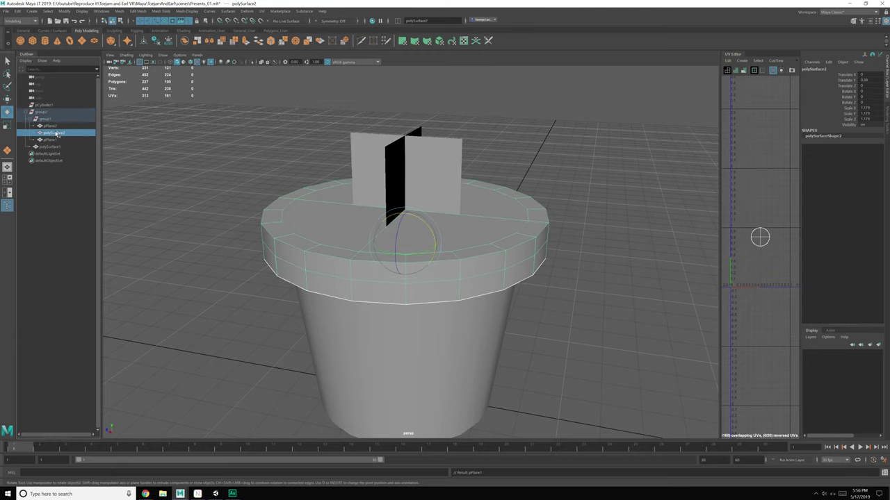
left_click(55, 126)
left_click(56, 133)
left_click(54, 140)
- Rename the lid's group to PresentTop
left_click(47, 120)
double_click(47, 120)
type("PresentTop")
key("Return")
- Rename the cup body to PresentBody
left_click(57, 146)
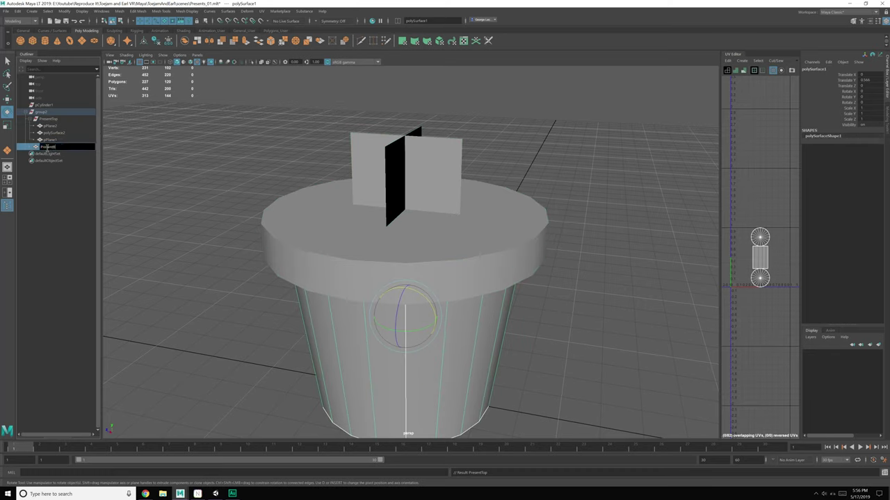
type("PresentBody")
key("Return")
- Rename the two crossed planes in the lid's group BowPlane1 and BowPlane2
left_click(58, 127)
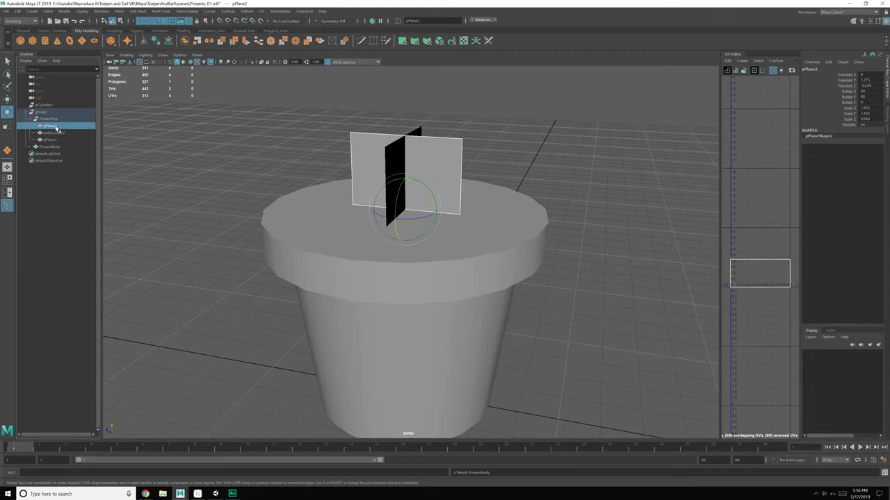
double_click(58, 126)
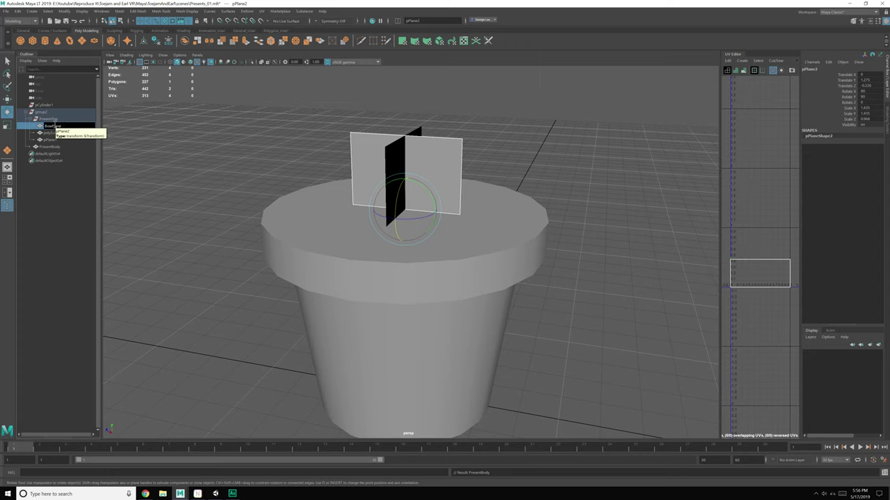
key("Return")
left_click(51, 132)
left_click(52, 139)
double_click(52, 140)
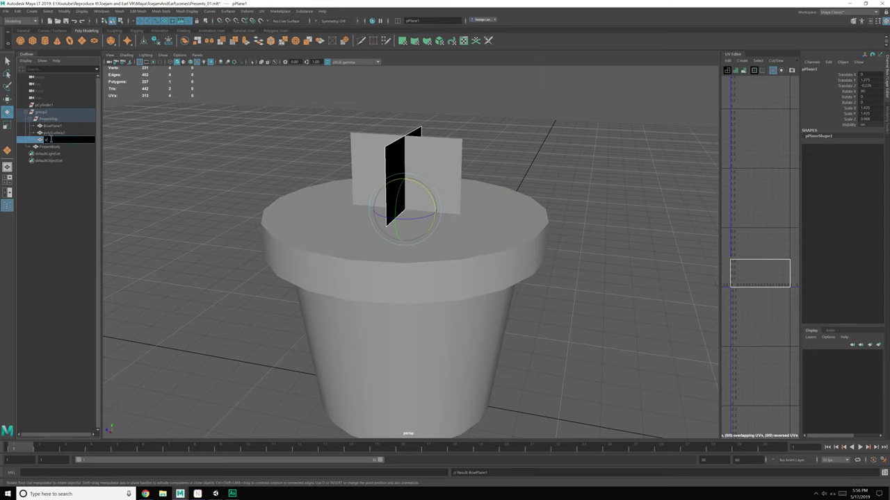
type("BowPlane2")
key("Return")
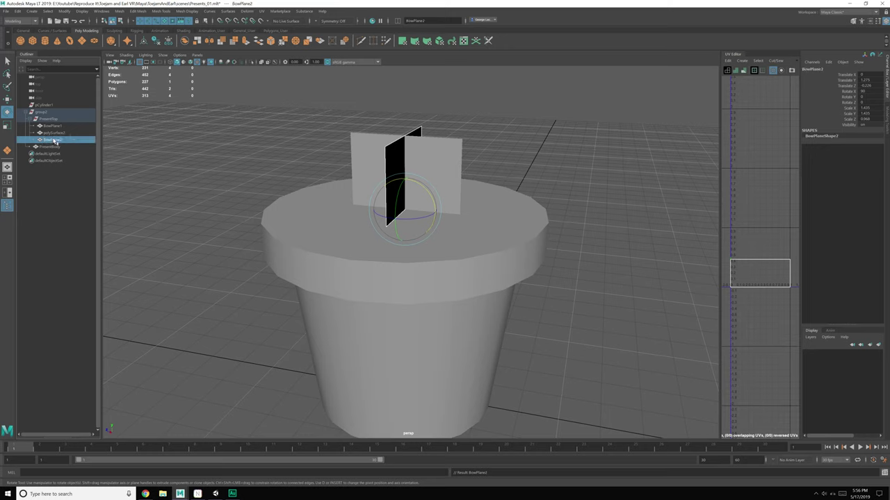
- Rename the lid mesh polySurface2 to PresentTop
left_click(53, 132)
double_click(52, 133)
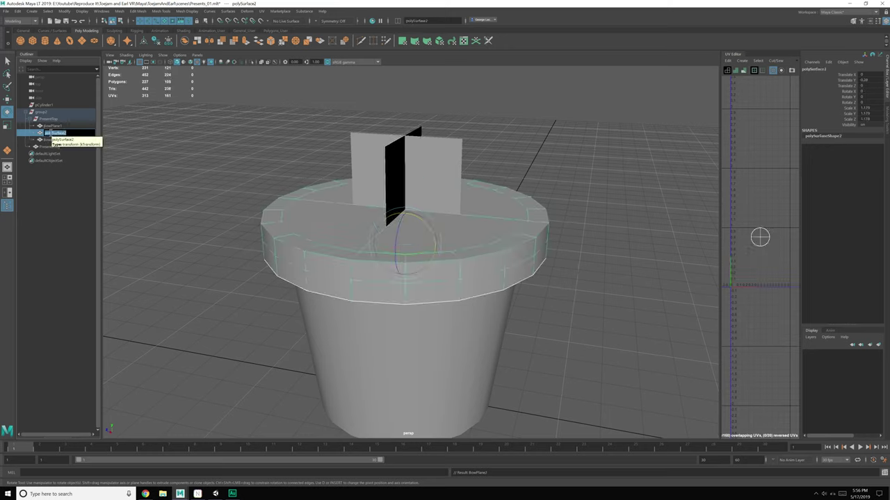
key("Return")
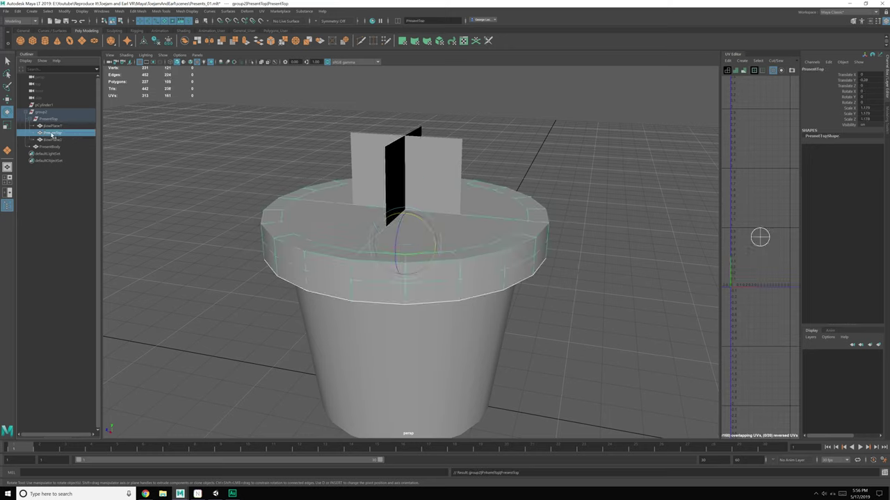
- Rename the parent group PresentFudgeSunday and collapse its hierarchy
left_click(42, 112)
double_click(42, 111)
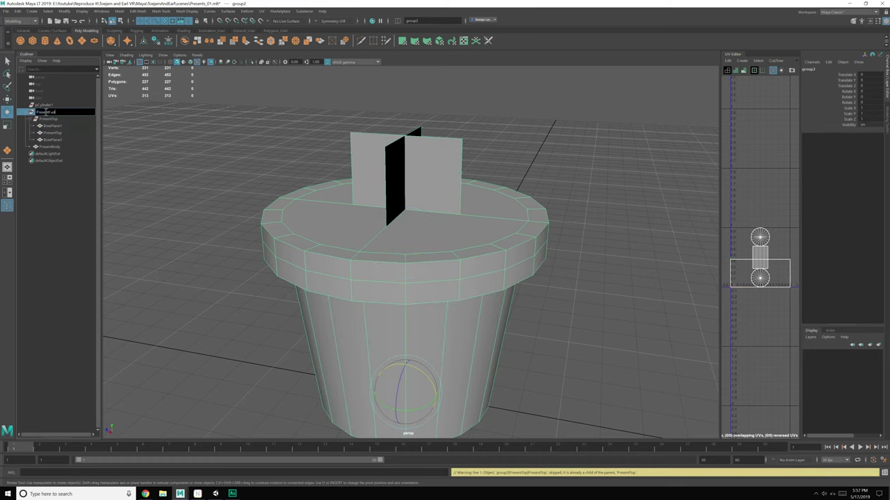
type("PresentFudgeSunday")
key("Return")
left_click(26, 112)
- Expand PresentFudgeSunday and center the pivot of its PresentTop group
scroll(460, 281, "down", 2)
left_click_drag(460, 282, 463, 278, "alt")
left_click(471, 212)
left_click_drag(471, 213, 185, 175, "alt")
left_click(27, 113)
left_click(52, 118)
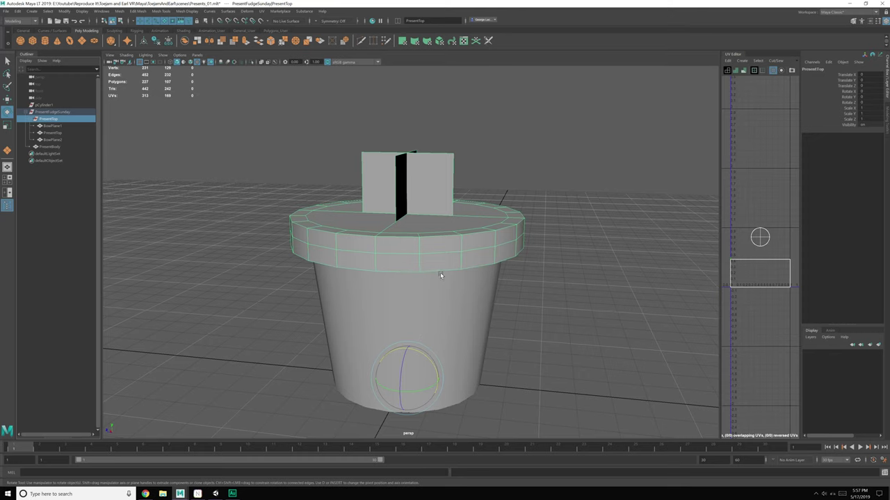
key("space")
left_click(414, 252)
left_click(427, 301)
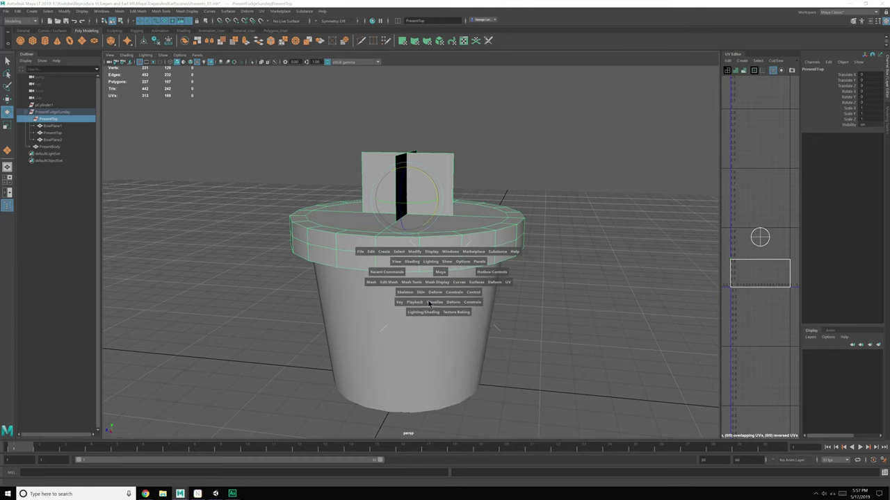
left_click_drag(428, 301, 412, 279, "alt")
- Lower the PresentTop group's pivot from the bow planes down to the middle of the lid
key("w")
key("d")
left_click(406, 172)
middle_click(407, 248)
- Tilt the PresentTop group about 13 degrees around the X axis
key("e")
key("r")
key("e")
left_click_drag(432, 218, 407, 221)
key("w")
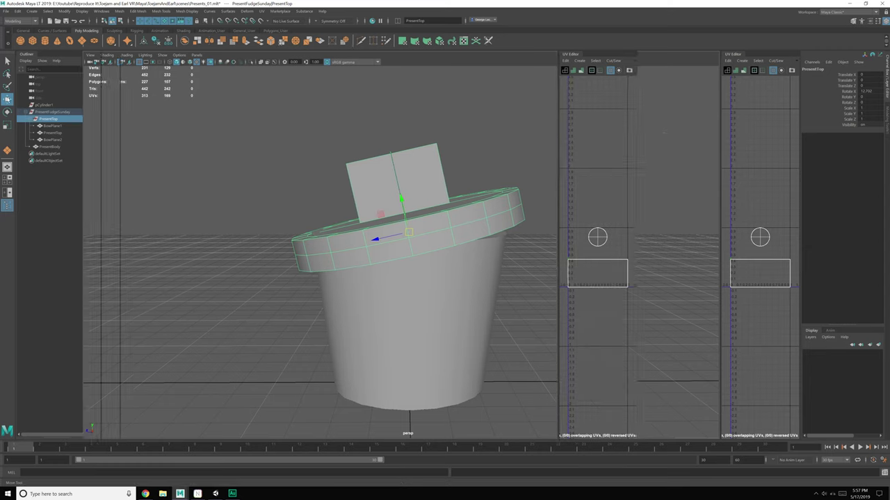
- Set the Move tool's axis orientation to World and raise the tilted lid group above the cup
double_click(7, 99)
left_click(699, 91)
left_click(701, 91)
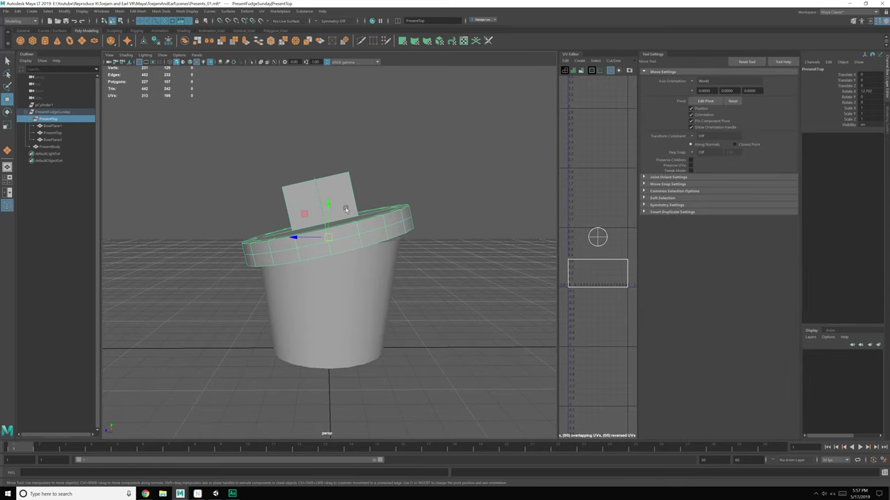
left_click_drag(328, 207, 328, 193)
- Rotate the cup body's upper rim vertices to match the lid's tilt and raise them to meet the lid
left_click(349, 258)
right_click_drag(351, 260, 385, 303, "alt")
left_click_drag(385, 304, 366, 280, "alt")
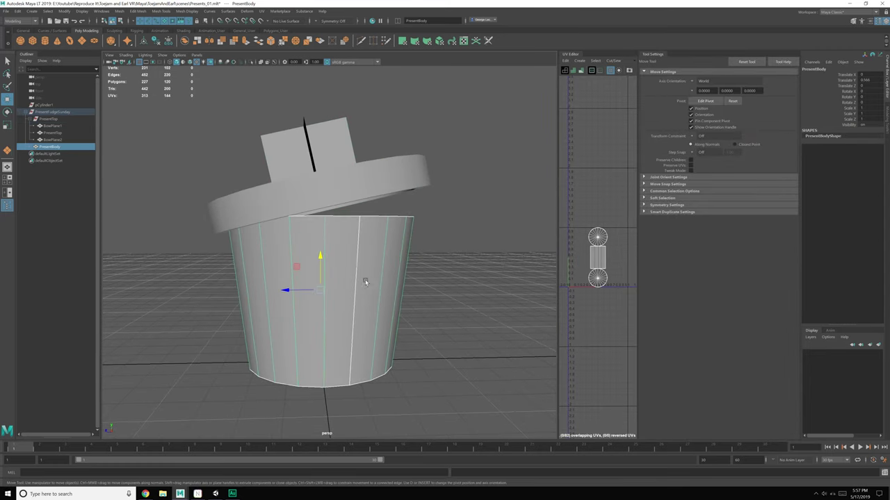
right_click_drag(362, 267, 335, 272)
left_click_drag(134, 174, 497, 250)
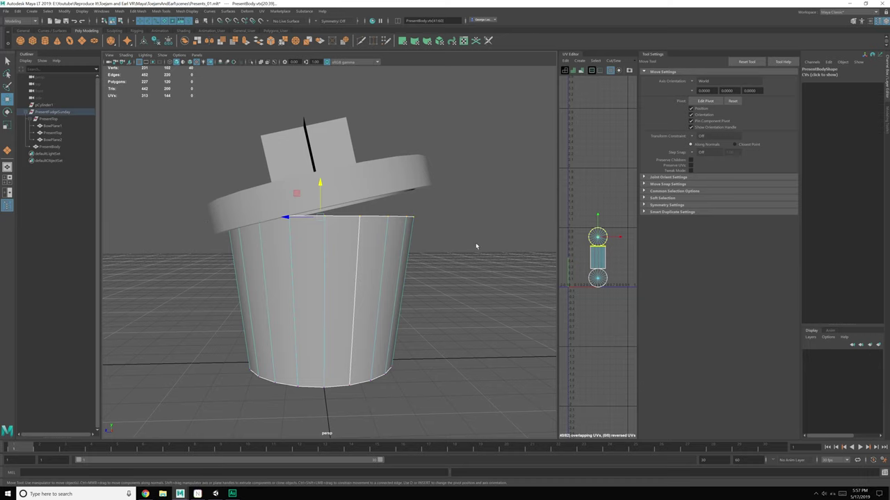
key("e")
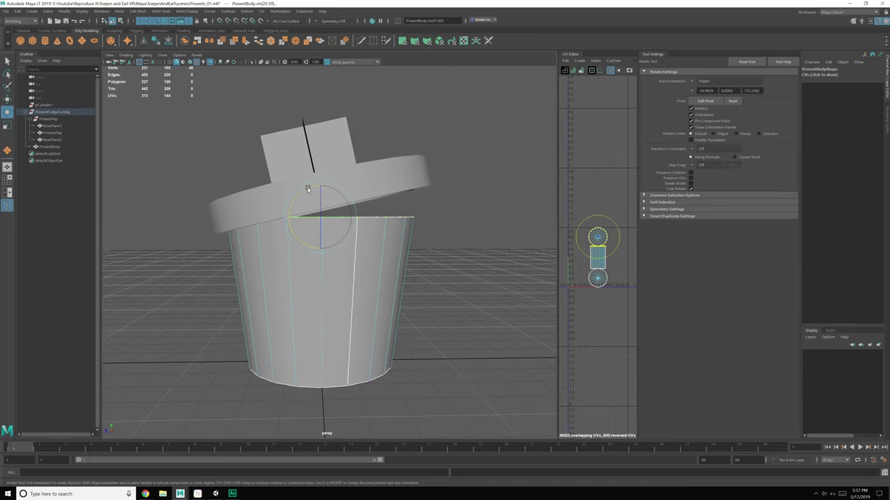
mouse_move(308, 189)
left_mouse_down()
mouse_move(304, 196)
mouse_move(320, 177)
left_mouse_up()
key("w")
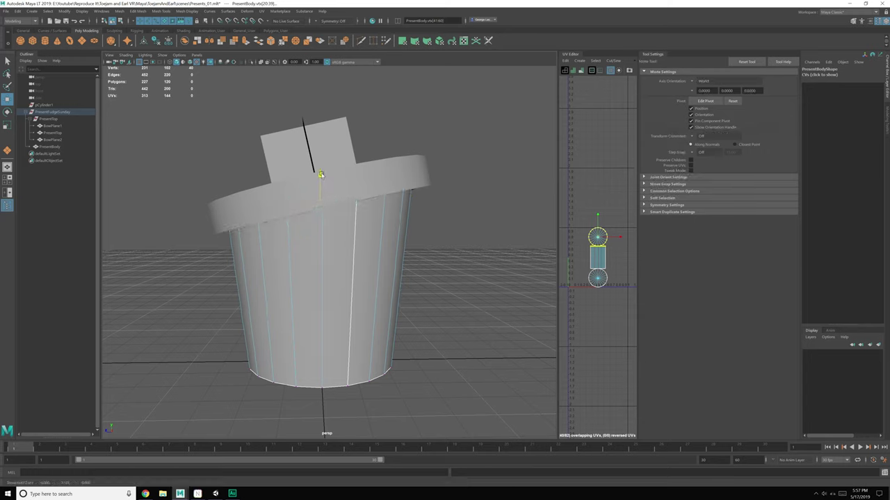
left_click_drag(425, 215, 418, 218, "alt")
key("F8")
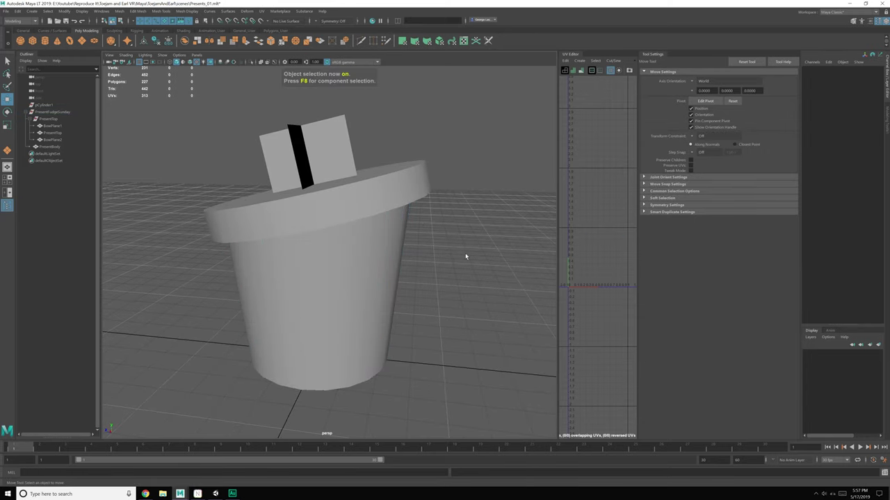
- Bevel the upper outer edge loop of the lid mesh
left_click_drag(460, 269, 439, 298, "alt")
left_click(349, 306)
left_click_drag(387, 359, 380, 371, "alt")
left_click(357, 235)
left_click_drag(358, 242, 361, 297, "alt")
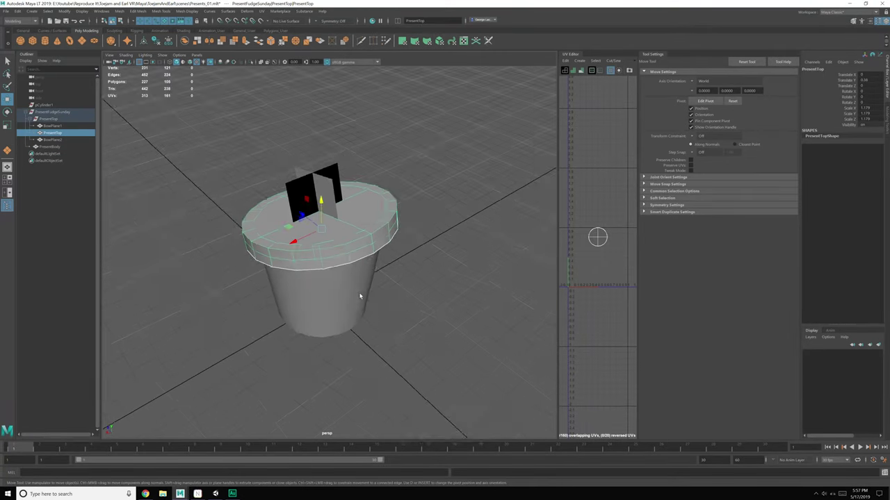
scroll(360, 295, "up", 3)
right_click_drag(349, 269, 383, 250)
scroll(341, 251, "up", 1)
double_click(334, 246)
mouse_move(448, 260)
left_mouse_down()
mouse_move(464, 259)
mouse_move(450, 265)
left_mouse_up()
key("q")
key("F8")
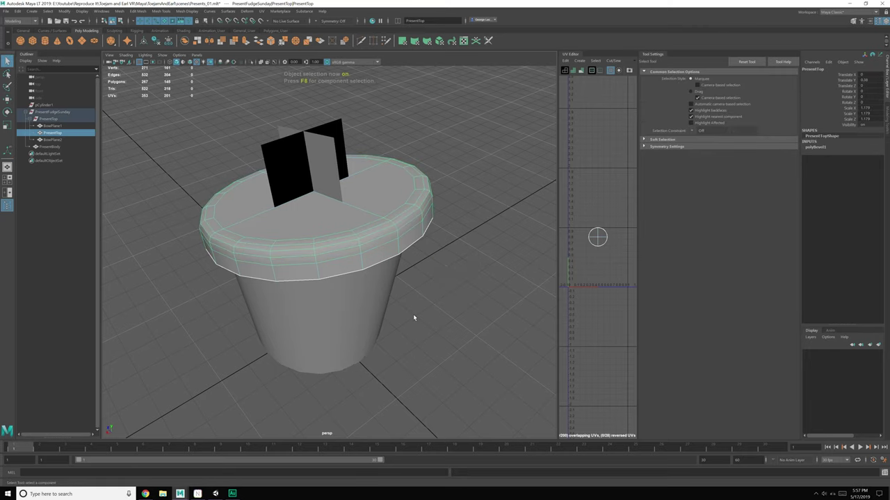
- Deselect the lid, check the whole present, and save the scene
left_click(413, 317)
scroll(414, 320, "down", 3)
left_click_drag(413, 334, 368, 325, "alt")
key("ctrl+s")
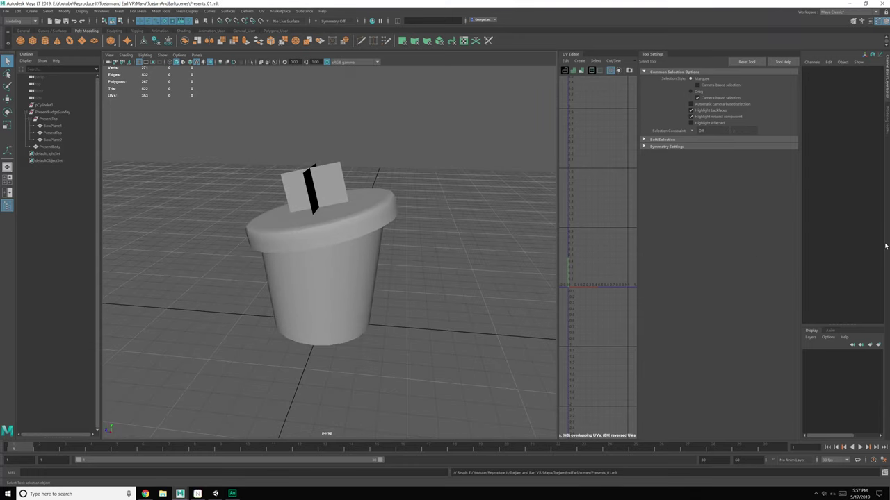
- Delete the leftover pCylinder1 node from the scene
left_click(50, 112)
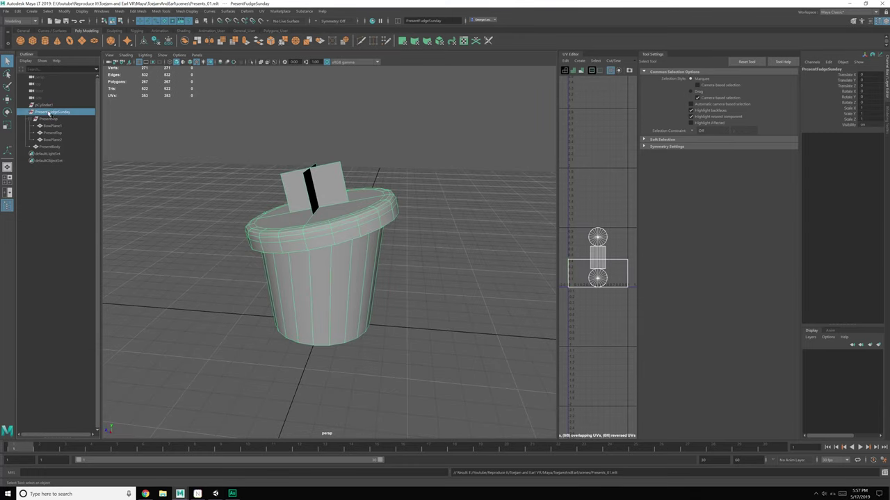
left_click(48, 104)
key("Delete")
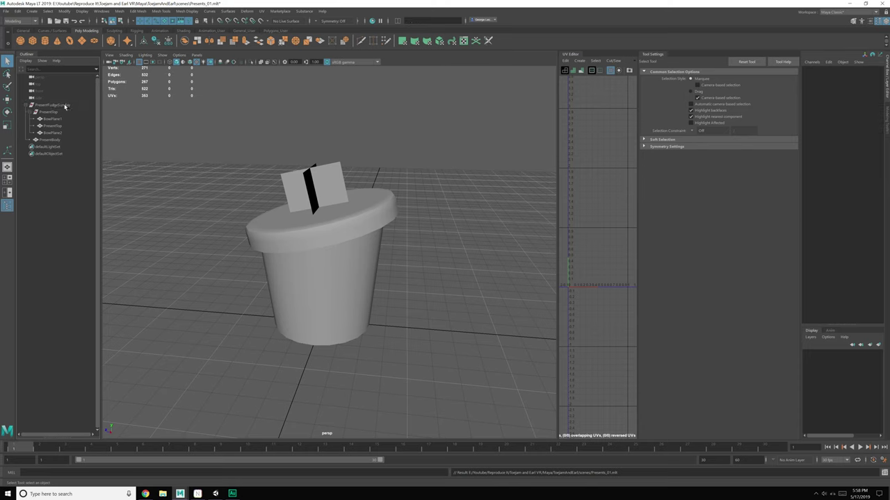
- Collapse the PresentFudgeSunday group and move it about 8 units along Z, away from the grid's center
left_click(66, 105)
left_click(25, 105)
scroll(327, 259, "down", 8)
key("w")
left_click_drag(296, 266, 146, 258)
left_click_drag(368, 292, 437, 252, "alt")
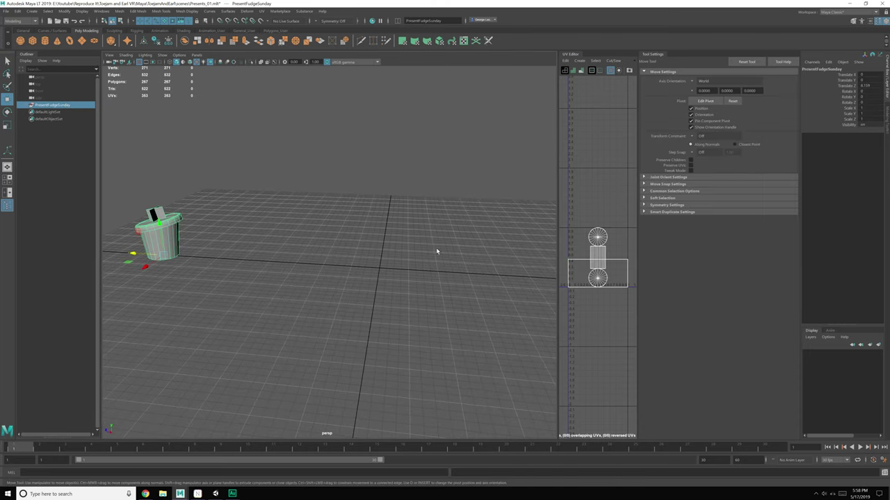
- Bring up the browser with the ToeJam & Earl presents reference image and examine the present shapes
left_click_drag(889, 40, 387, 83)
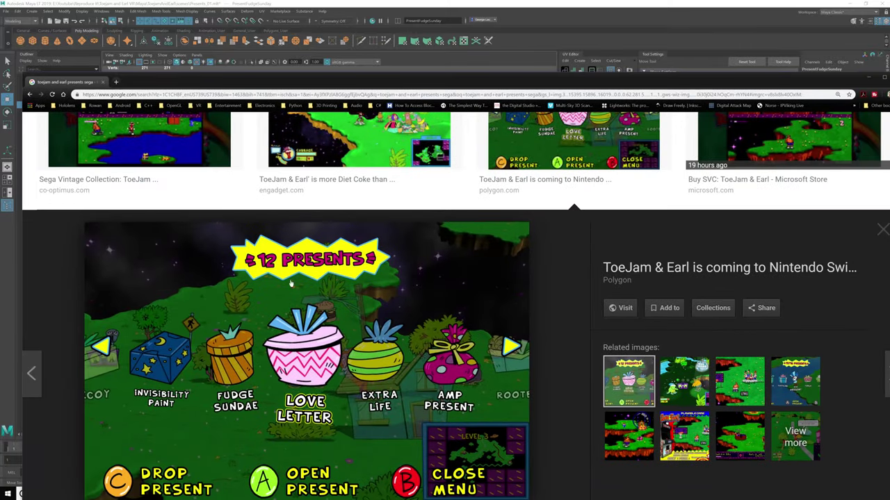
double_click(364, 82)
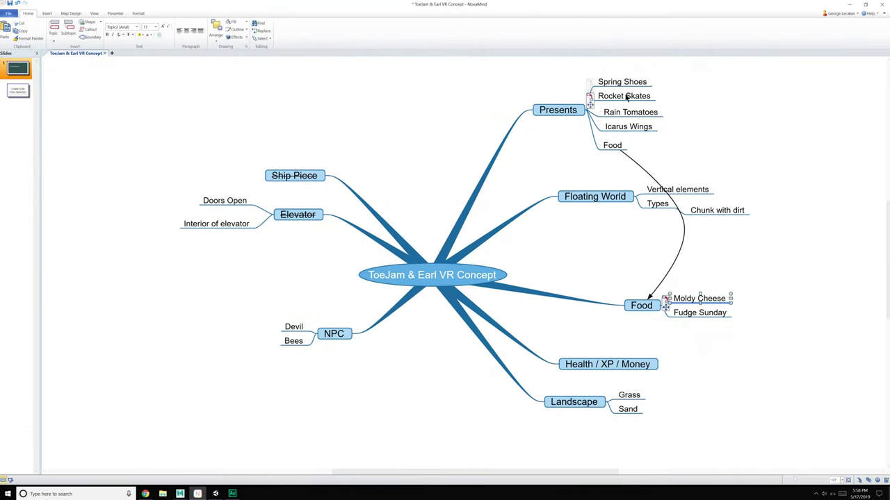
- Switch to the NovaMind concept map and strike through the Food topic under Presents
left_click(613, 148)
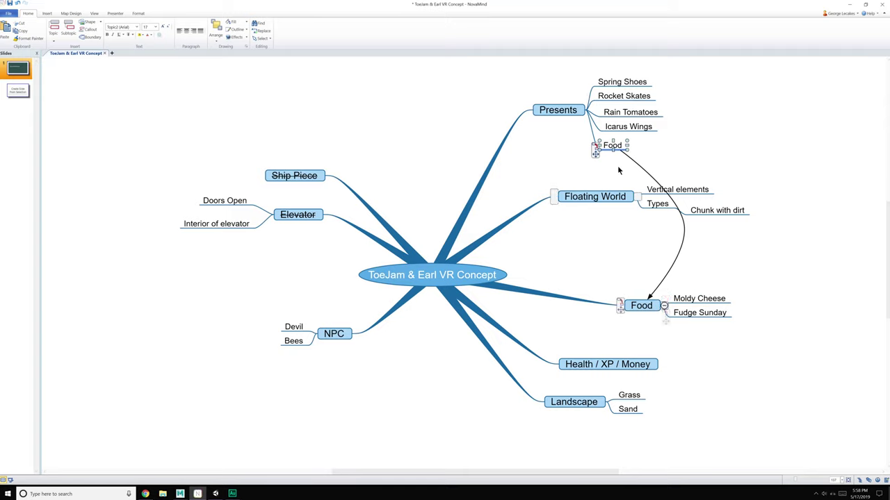
key("F2")
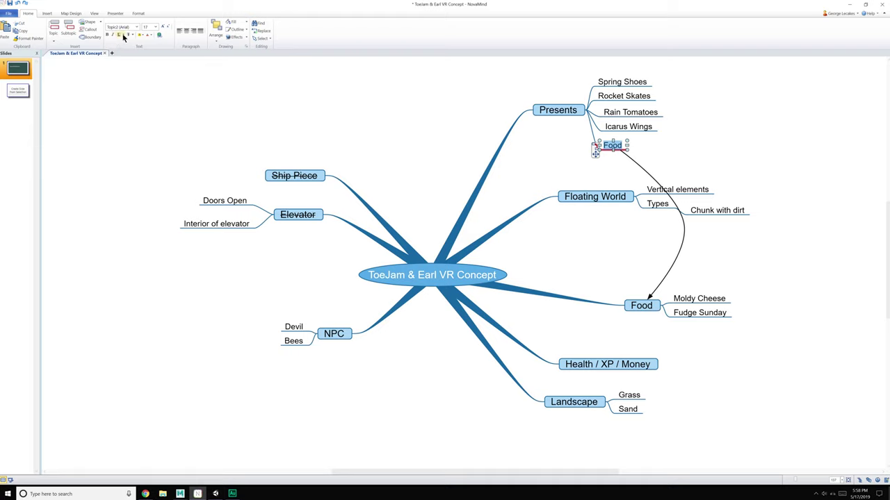
left_click(749, 144)
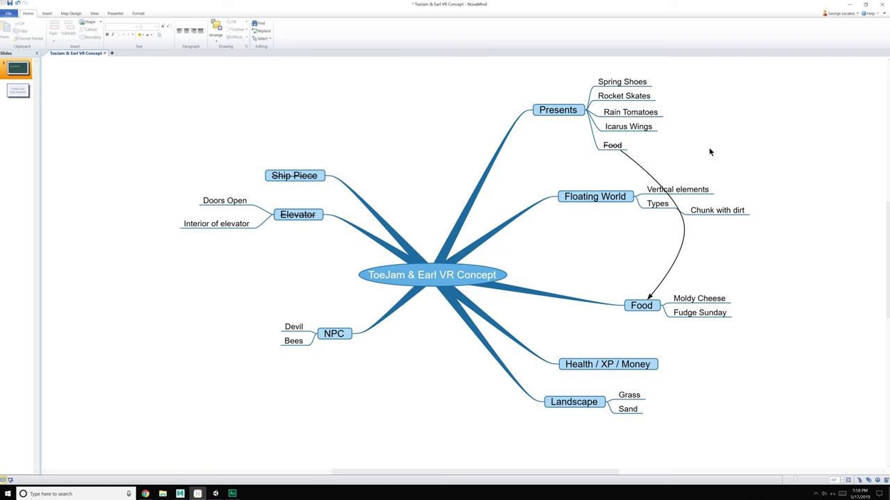
- Switch to the browser and look through the ToeJam & Earl image results for other present shapes
left_click_drag(520, 9, 889, 41)
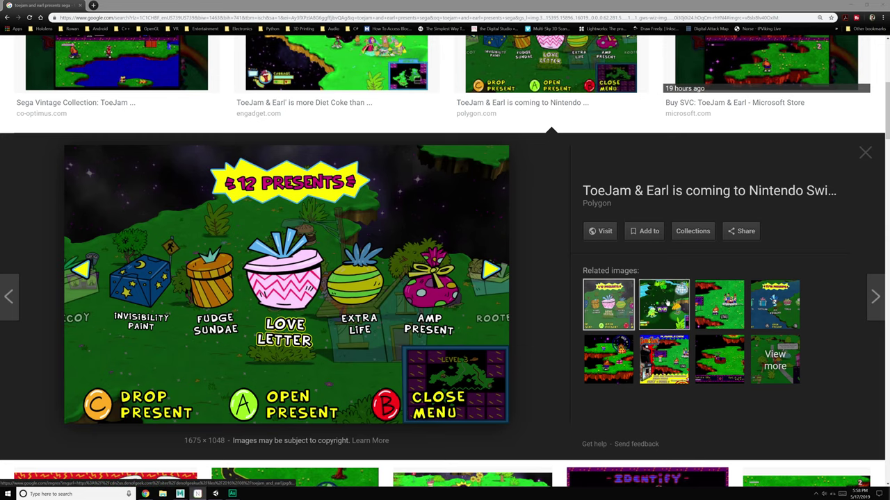
left_click(664, 304)
left_click(720, 314)
left_click(775, 314)
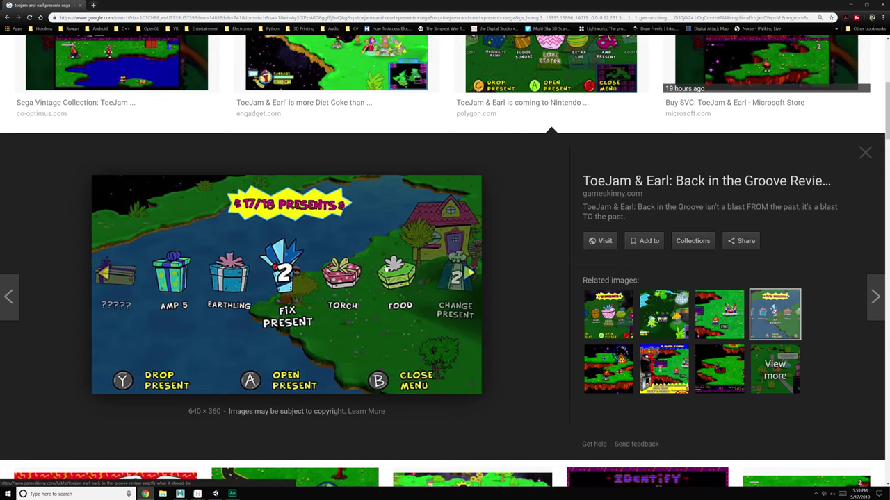
left_click(795, 355)
scroll(508, 251, "down", 2)
scroll(507, 253, "up", 2)
left_click(6, 18)
left_click(6, 18)
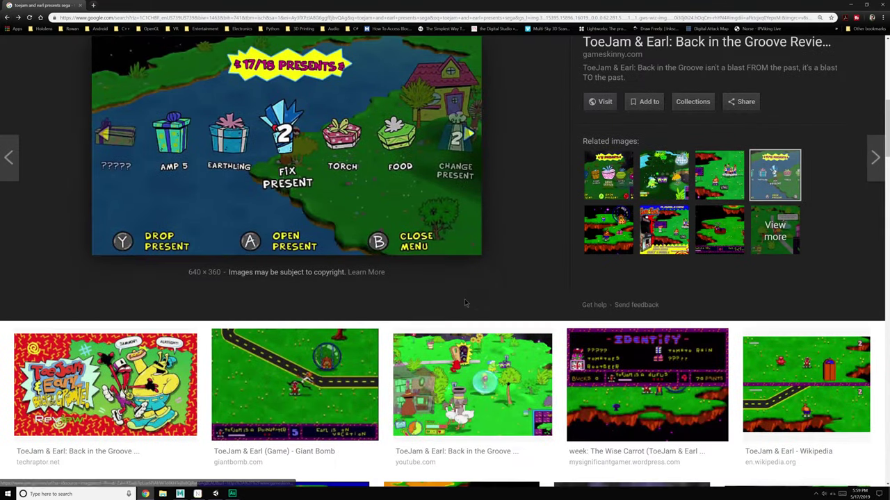
left_click(6, 18)
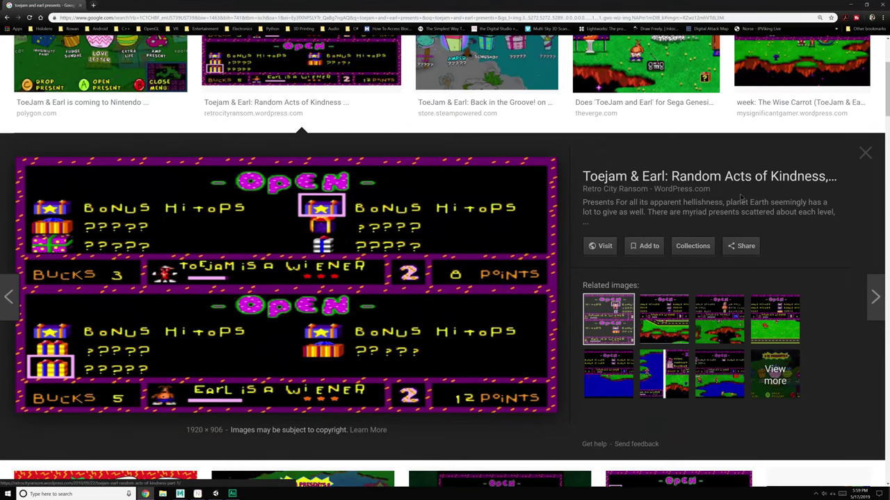
key("alt+Left")
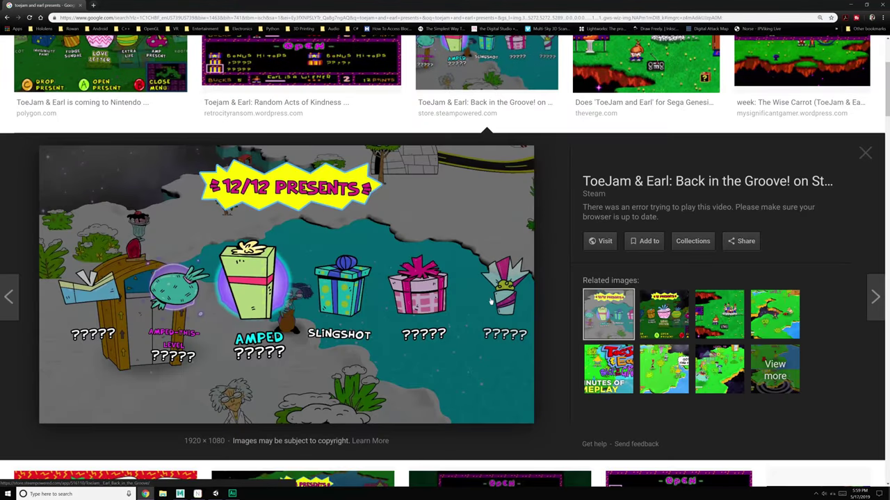
- Switch back to Maya LT and create a polygon cube about 1 wide, 0.62 high and 2 deep at the grid's center
left_click(180, 494)
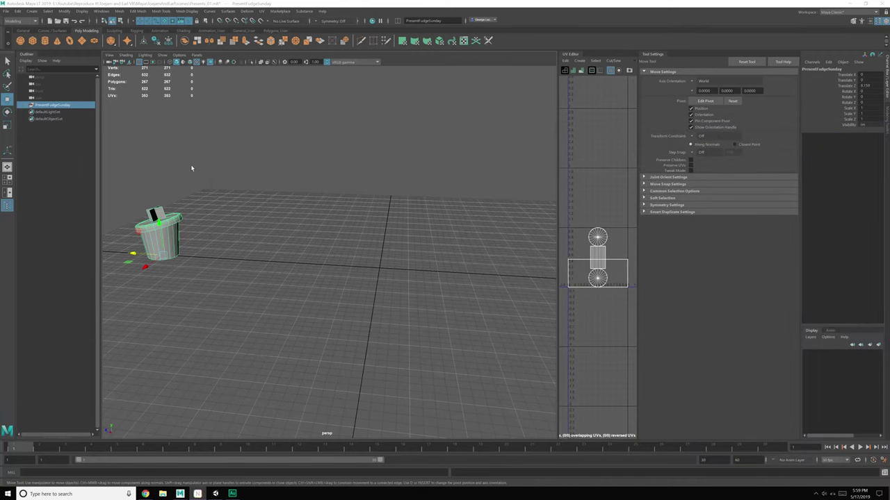
left_click_drag(372, 205, 354, 246, "alt")
scroll(340, 223, "up", 4)
left_click(33, 40)
scroll(354, 246, "up", 5)
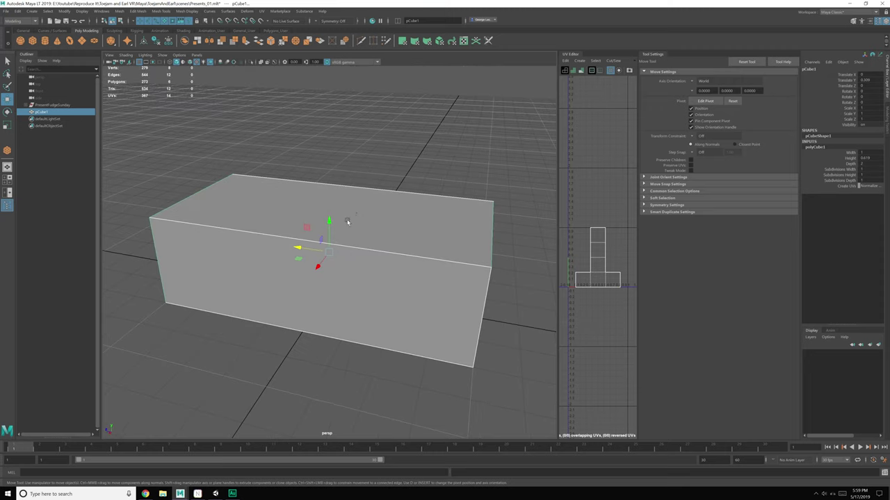
- Extrude the box's top face inward to form a rim, and extrude the inner face down to hollow out the box
right_click_drag(351, 214, 354, 225)
left_click_drag(331, 209, 331, 225, "alt")
left_click(334, 223)
right_click_drag(349, 219, 350, 237, "shift")
left_click_drag(348, 208, 318, 255, "alt")
left_click(311, 231)
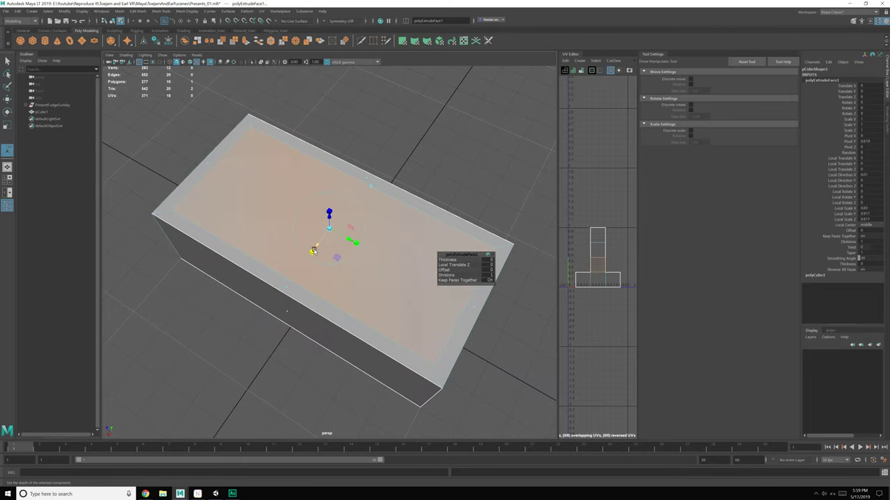
key("ctrl+e")
left_click_drag(328, 219, 351, 253)
- Duplicate the four rim faces of the box as a separate mesh, offset about 0.02 above the rim
key("q")
left_click(349, 197)
left_click(496, 247, "shift")
left_click(331, 280, "shift")
right_click_drag(197, 219, 191, 334, "shift")
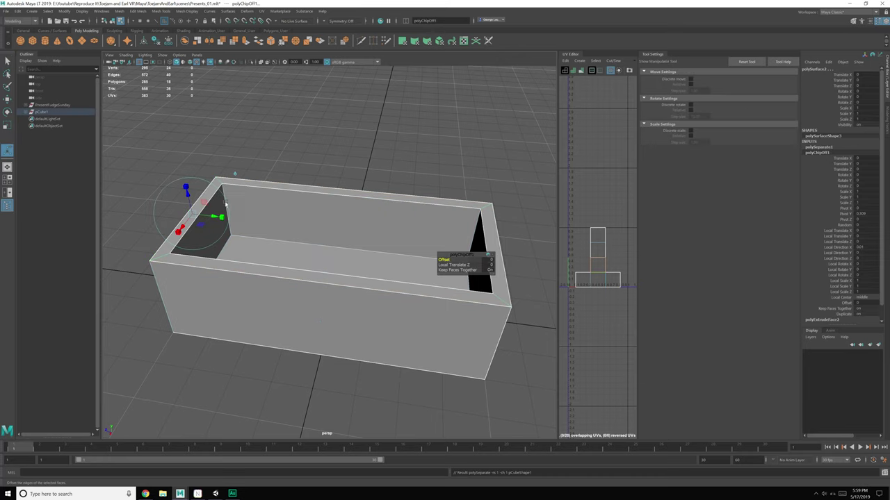
left_click_drag(186, 194, 186, 195)
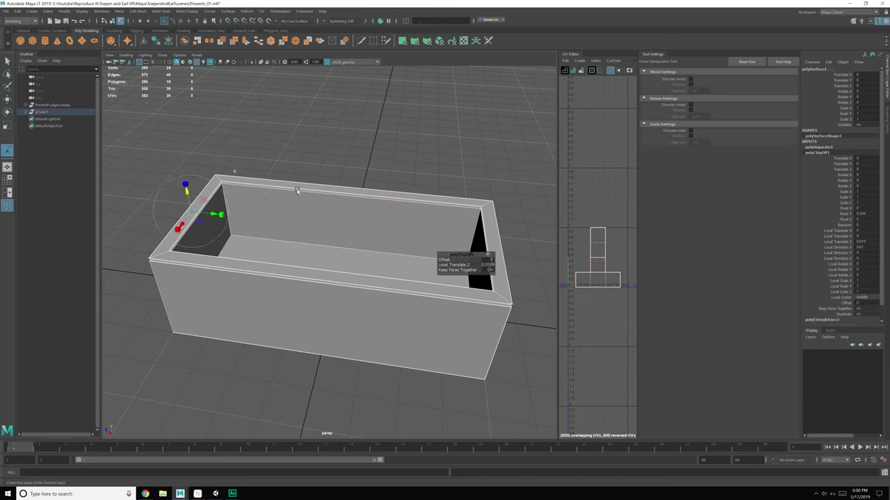
- Center the duplicated rim's pivot and scale it to about 1.22 in X, 1.15 in Y and 1.10 in Z so it overhangs the box
key("F8")
key("q")
left_click(299, 191)
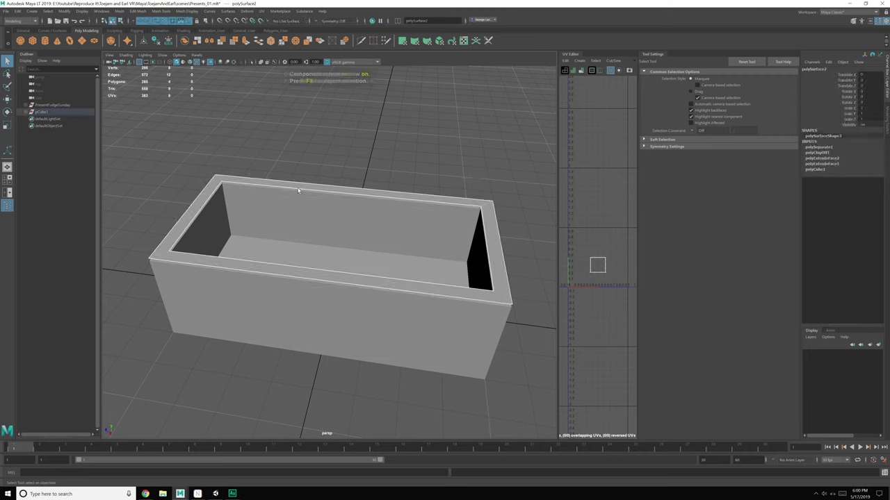
key("space")
left_click(285, 175)
left_click(294, 223)
key("w")
key("e")
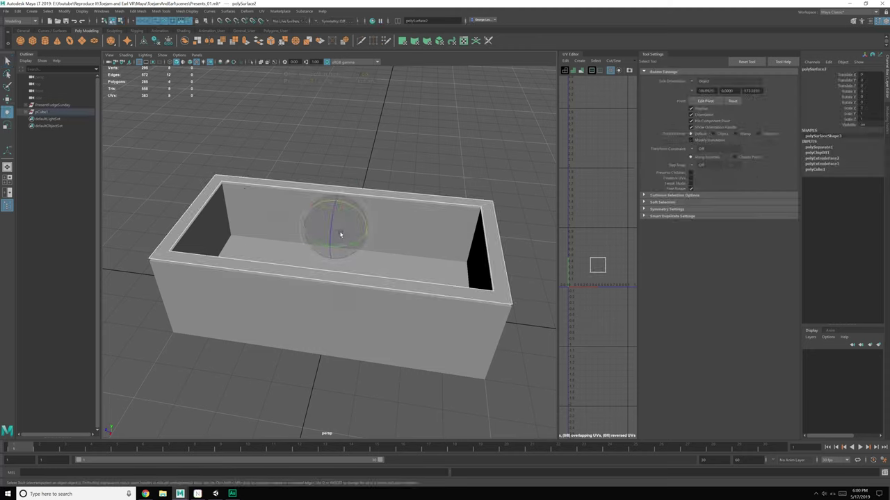
key("w")
key("r")
left_click_drag(336, 228, 318, 233)
- Extrude the duplicated rim's faces to give the lid thickness, and lower the lid slightly around the box's upper edge
right_click_drag(302, 184, 303, 202)
left_click(365, 195)
left_click_drag(144, 140, 557, 327)
left_click_drag(386, 250, 331, 192, "alt")
key("w")
key("F8")
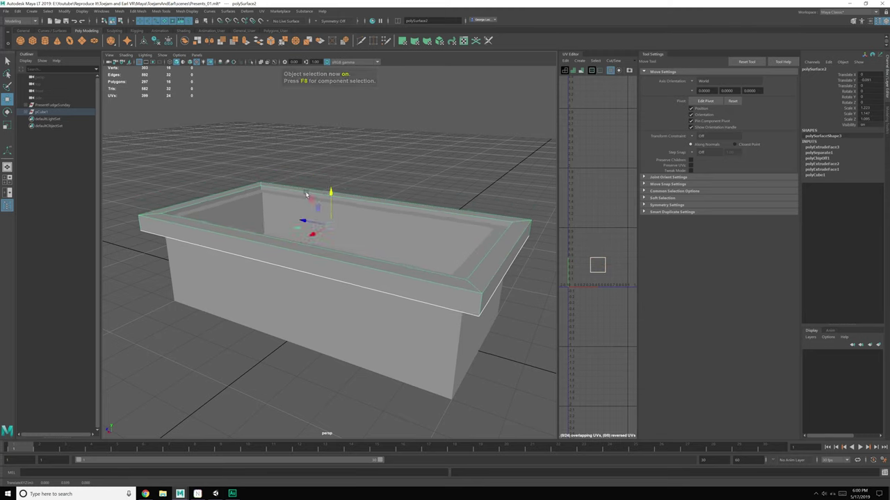
- Extrude the four top faces of the lid frame upward to make the lid taller
right_click_drag(294, 190, 291, 191)
left_click(367, 201)
double_click(504, 247)
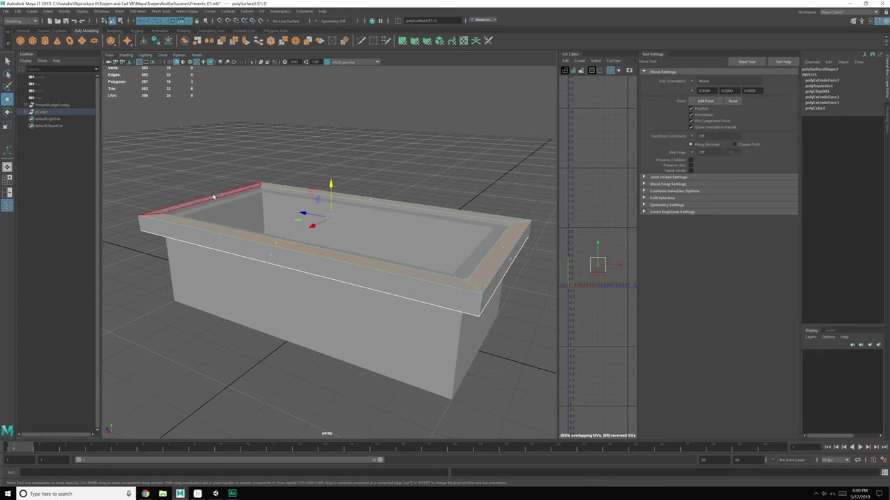
key("ctrl+e")
scroll(343, 193, "up", 5)
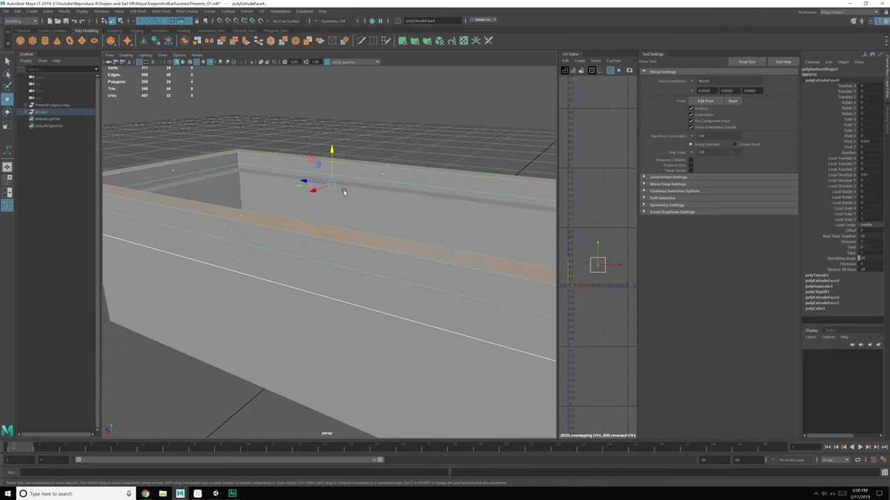
- Delete the inner side faces of the lid's upper section
key("q")
left_click_drag(380, 197, 382, 186, "alt")
left_click(382, 187)
left_click(170, 191, "shift")
left_click_drag(237, 191, 417, 181, "alt")
left_click(425, 195, "shift")
key("Delete")
- Fill the open border edges inside the lid to close its top and underside
right_click_drag(410, 197, 398, 277)
left_click(407, 191)
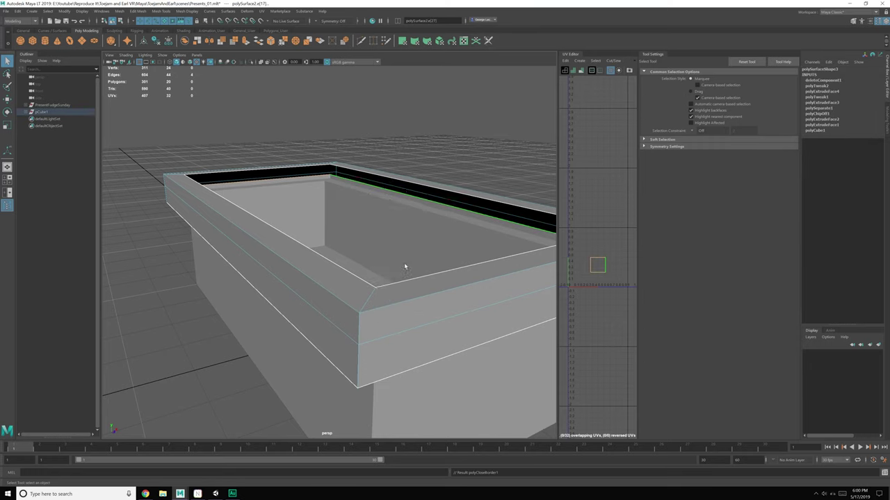
left_click_drag(412, 190, 328, 257, "alt")
key("F8")
key("F8")
left_click(408, 171)
key("F8")
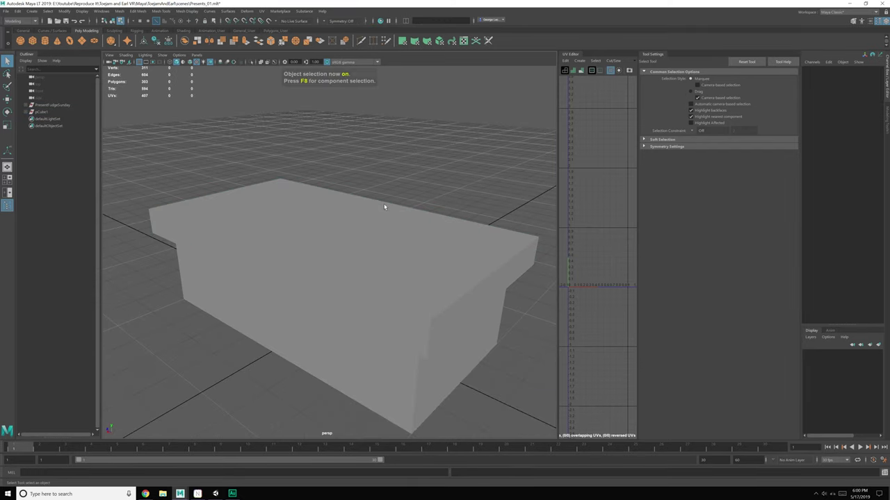
- Raise the top vertices at one end of the box body so its upper edge slopes upward
left_click_drag(390, 241, 417, 261, "alt")
left_click_drag(507, 251, 417, 278, "alt")
left_click(473, 268)
middle_click_drag(417, 279, 406, 272, "alt")
right_click_drag(421, 246, 387, 246)
middle_click_drag(456, 249, 365, 255, "alt")
left_click_drag(327, 142, 441, 395)
key("w")
left_click_drag(378, 196, 380, 168)
middle_click_drag(380, 211, 394, 255, "alt")
left_click(413, 262)
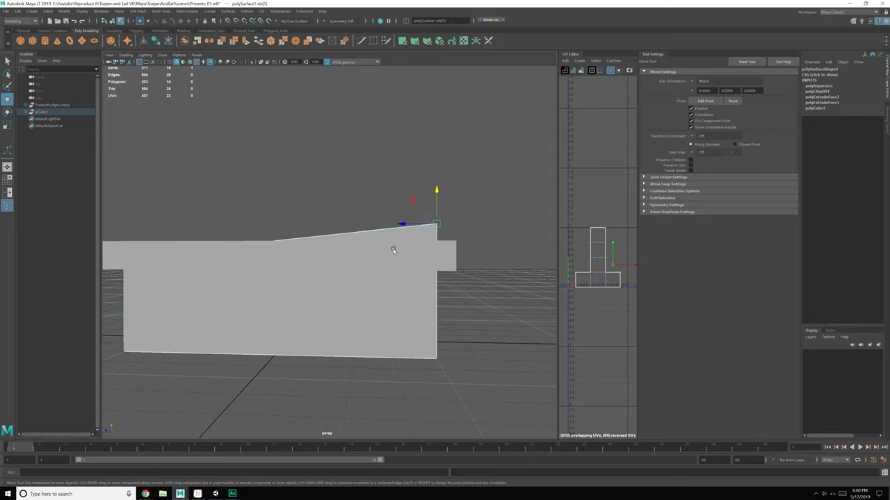
- Rotate the lid about 7.3° around X to follow the sloped body, and raise it onto the box
key("F8")
left_click(451, 254)
middle_click_drag(394, 261, 375, 248, "alt")
key("e")
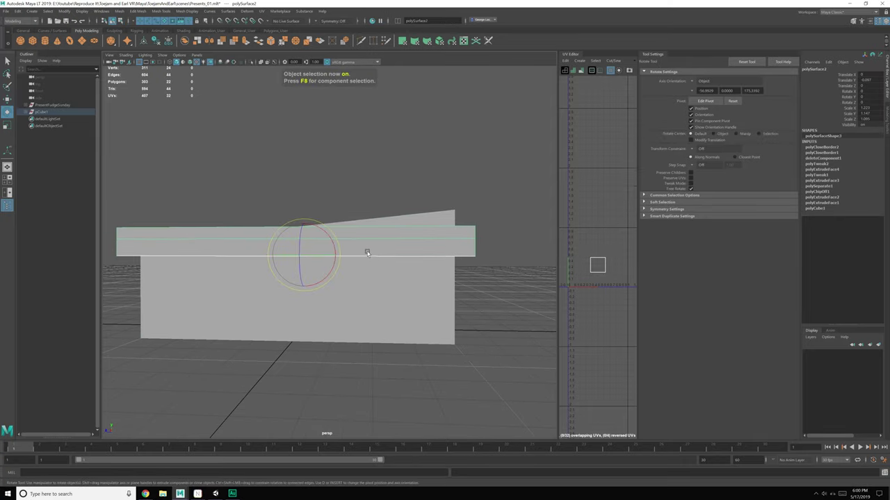
left_click_drag(333, 244, 305, 206)
key("w")
- Temporarily hide the lid and examine how the lid and box body fit together from several angles
left_click_drag(361, 244, 392, 283, "alt")
key("ctrl+h")
left_click(366, 275)
key("ctrl+z")
key("ctrl+z")
left_click(389, 292)
left_click(391, 251, "shift")
left_click_drag(391, 252, 409, 242, "alt")
left_click(410, 213)
left_click_drag(416, 293, 394, 297, "alt")
left_click(396, 310)
scroll(397, 310, "down", 10)
middle_click_drag(390, 305, 455, 314, "alt")
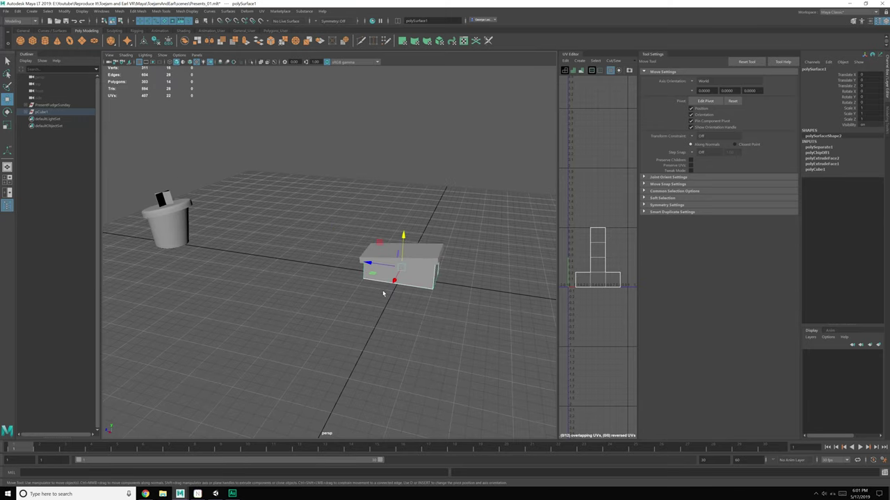
- Delete the construction history of the box's lid and body meshes
left_click(412, 255)
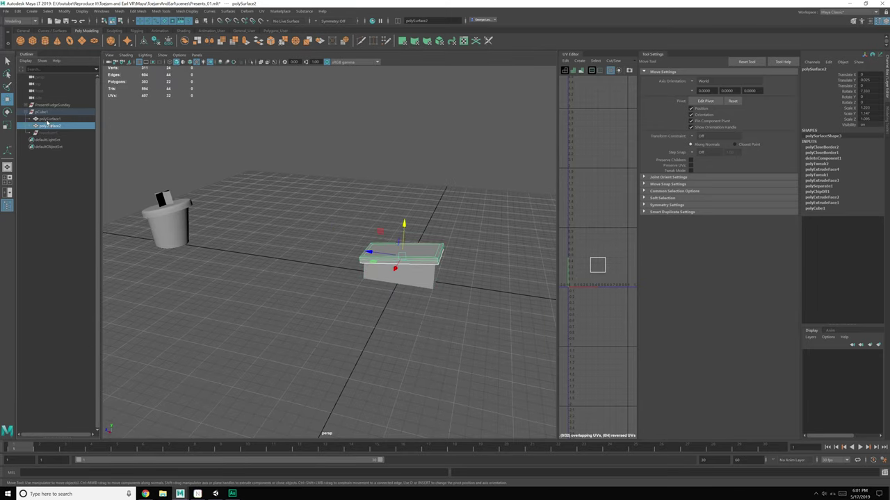
left_click(22, 12)
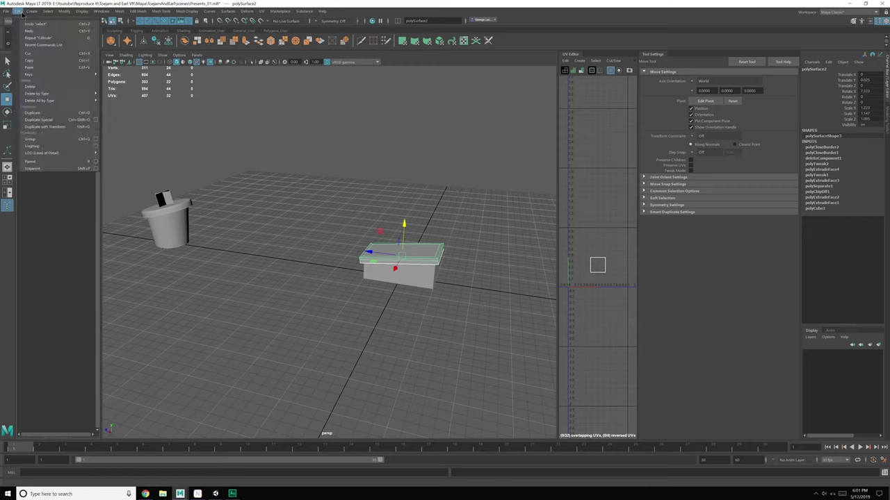
mouse_move(60, 101)
left_click(121, 107)
left_click(55, 120)
left_click(55, 126)
left_click(56, 121)
- Rename the box group PresentSpringShoes, its body mesh PresentBody and its lid mesh PresentTop
left_click(53, 112)
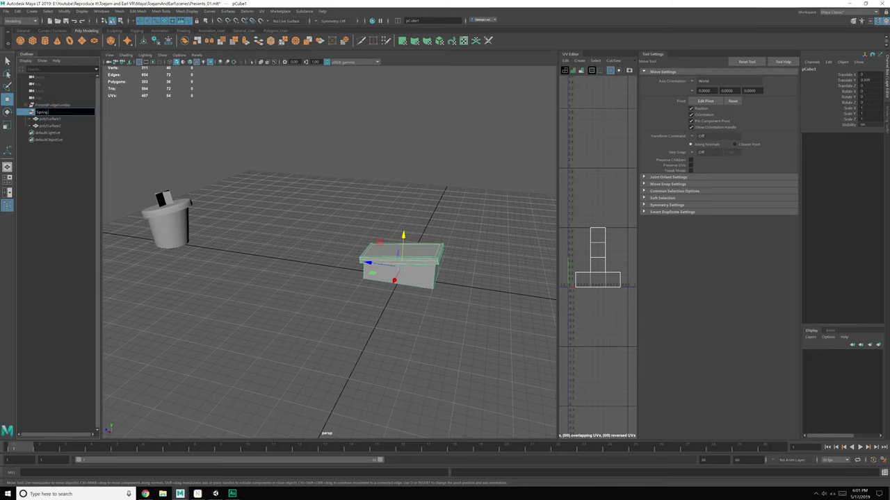
key("Return")
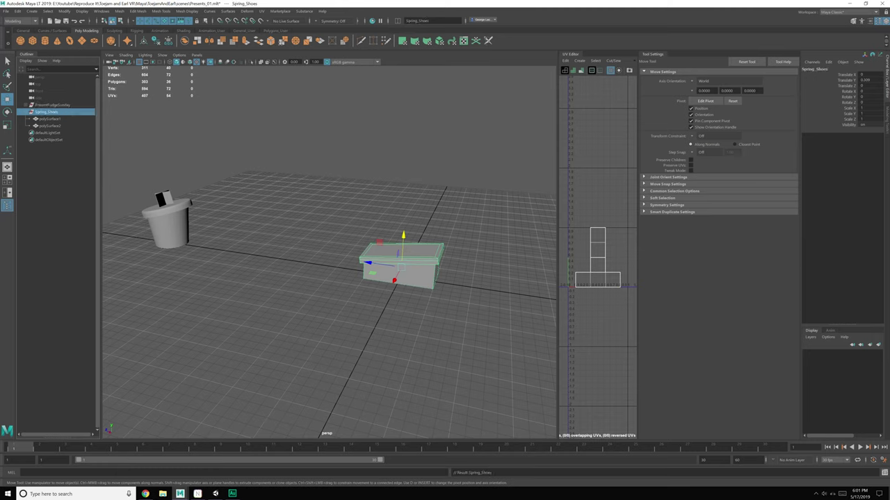
double_click(50, 119)
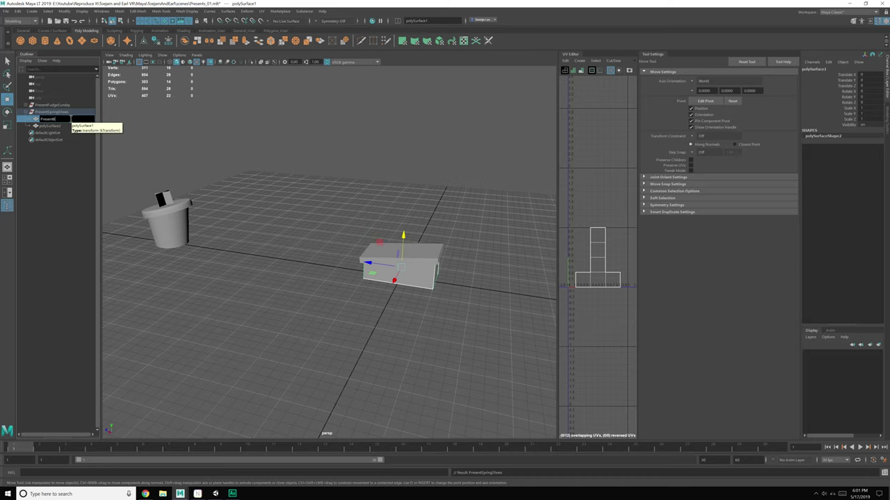
type("PresentBody")
key("Return")
double_click(52, 126)
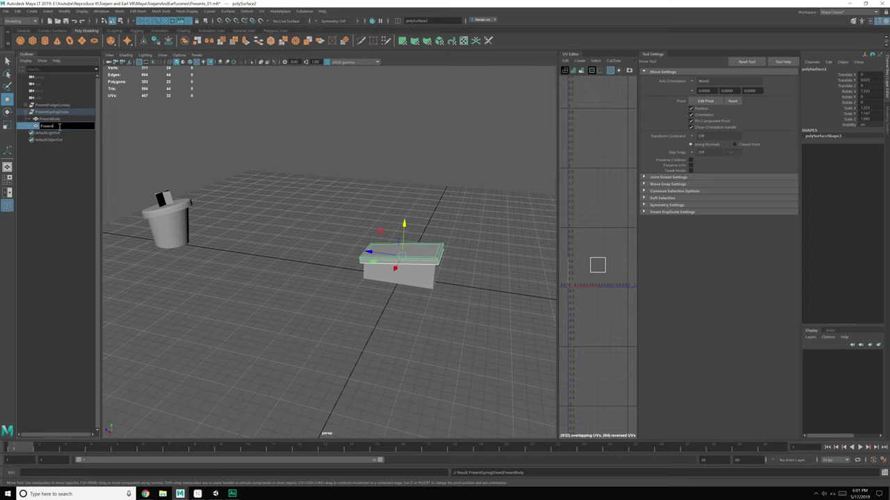
left_click(79, 112)
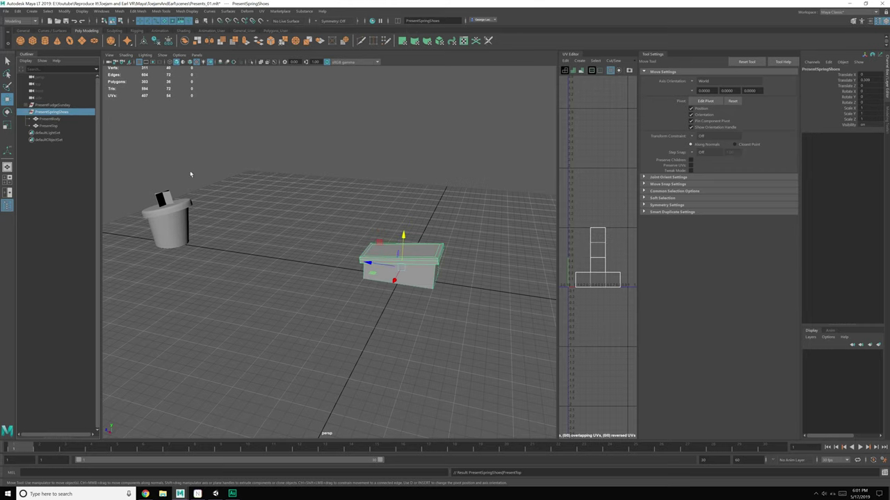
- Reposition the PresentSpringShoes group's pivot, snapping it to the grid at the base of the box
left_click(49, 126)
key("f")
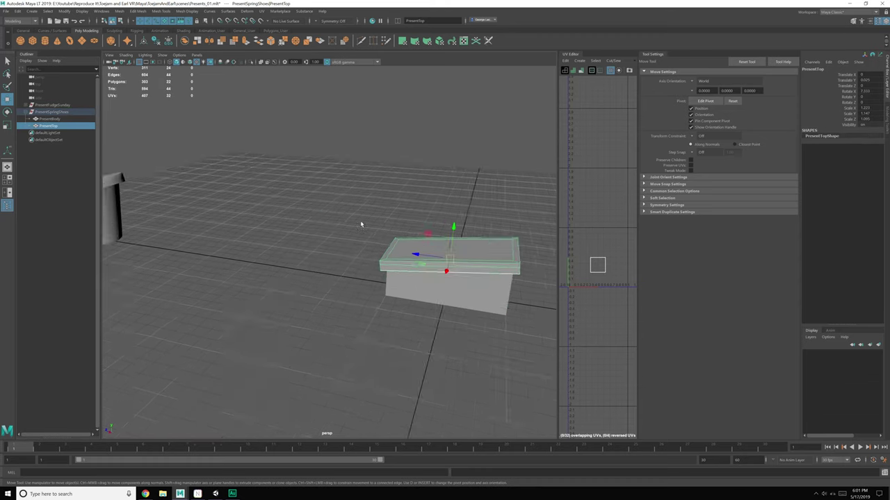
left_click_drag(362, 223, 227, 158, "alt")
left_click(72, 120)
key("space")
left_click(282, 167)
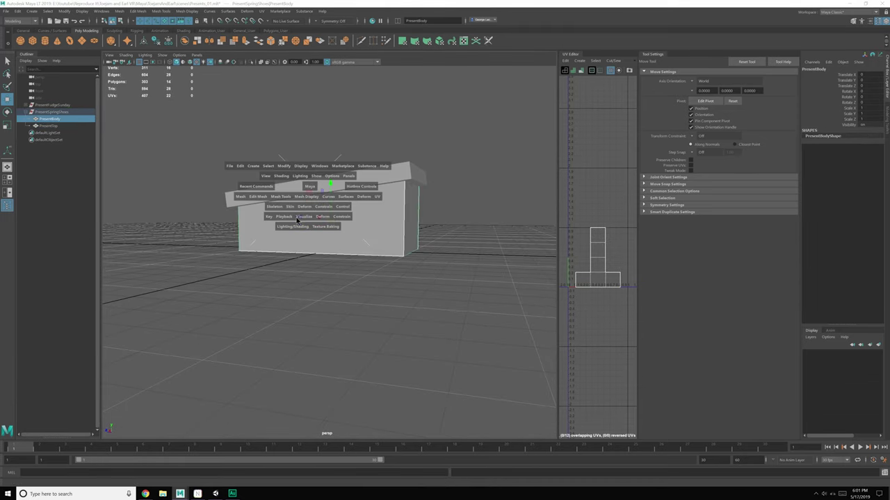
key("d")
left_click(327, 257)
left_click(80, 113)
key("d")
key("x")
left_click_drag(332, 193, 334, 195)
left_click_drag(337, 251, 336, 253)
key("d")
- Move the PresentSpringShoes box along the grid so it sits beside the fudge sundae present
left_click(68, 105)
middle_click_drag(187, 203, 377, 233, "alt")
mouse_move(377, 233)
left_mouse_down("alt")
mouse_move(309, 233)
mouse_move(378, 241)
left_mouse_up("alt")
left_click(459, 254)
right_click_drag(459, 255, 413, 268, "alt")
left_click_drag(413, 268, 224, 243, "alt")
key("Up")
left_click(281, 291)
left_click(262, 241)
left_click(307, 287)
left_click(267, 226)
left_click(305, 249)
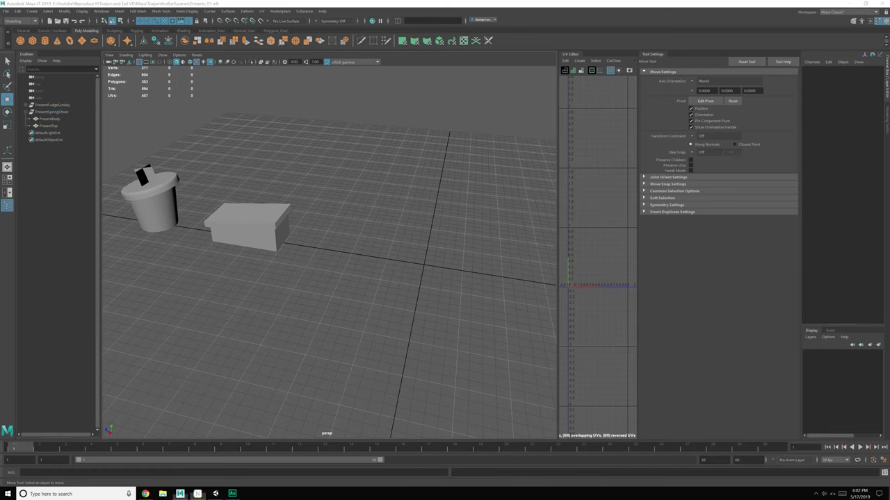
- Switch to the NovaMind concept map and strike through the Spring Shoes topic under Presents
left_click_drag(889, 97, 629, 89)
key("super+Up")
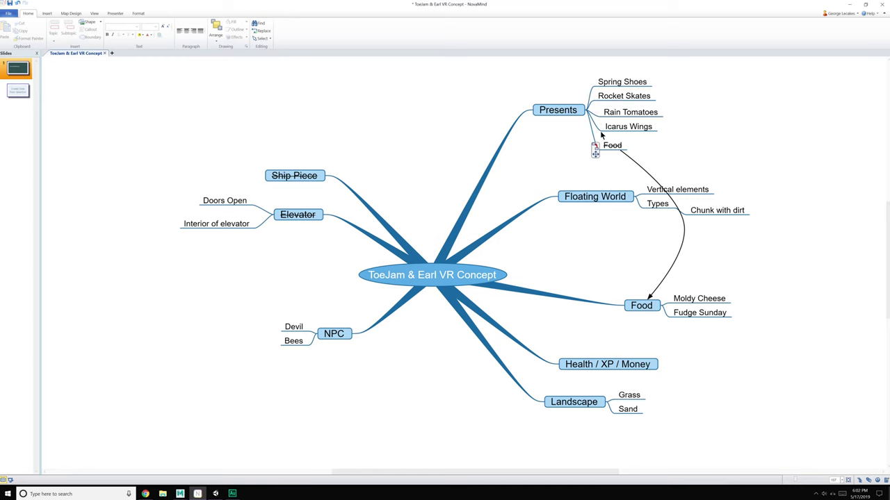
left_click(613, 82)
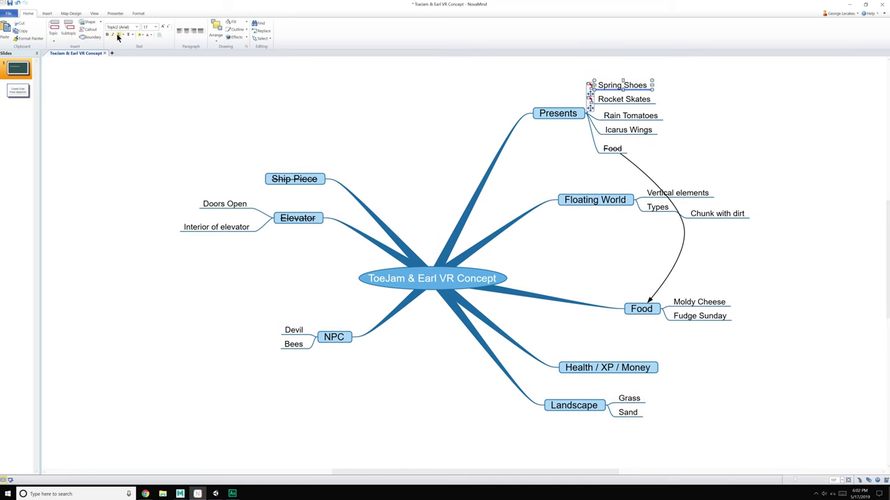
left_click_drag(180, 4, 889, 80)
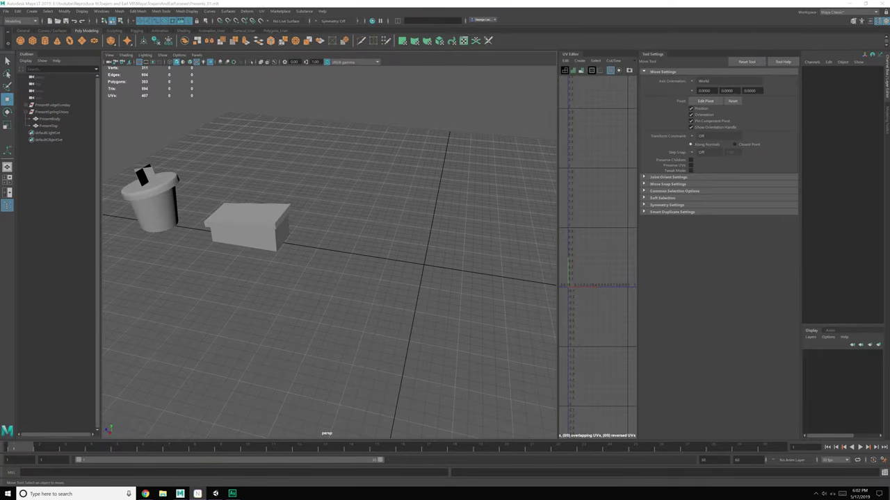
middle_click_drag(353, 226, 262, 225, "alt")
right_click_drag(262, 225, 288, 229, "alt")
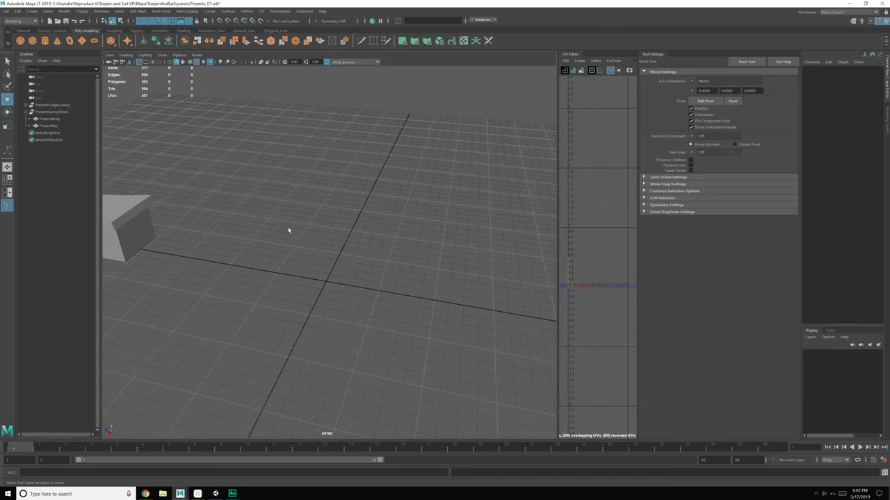
left_click_drag(207, 155, 199, 170, "alt")
right_click_drag(330, 297, 325, 266, "shift")
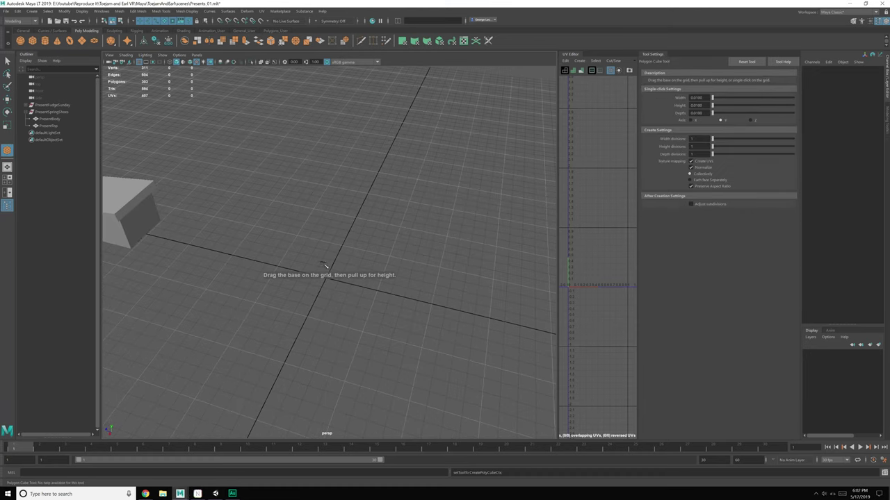
left_click_drag(313, 258, 349, 167)
middle_click_drag(351, 240, 353, 249, "alt")
right_click_drag(353, 249, 371, 253, "alt")
left_click_drag(371, 254, 371, 265, "alt")
right_click_drag(368, 243, 367, 262, "shift")
left_click(354, 237)
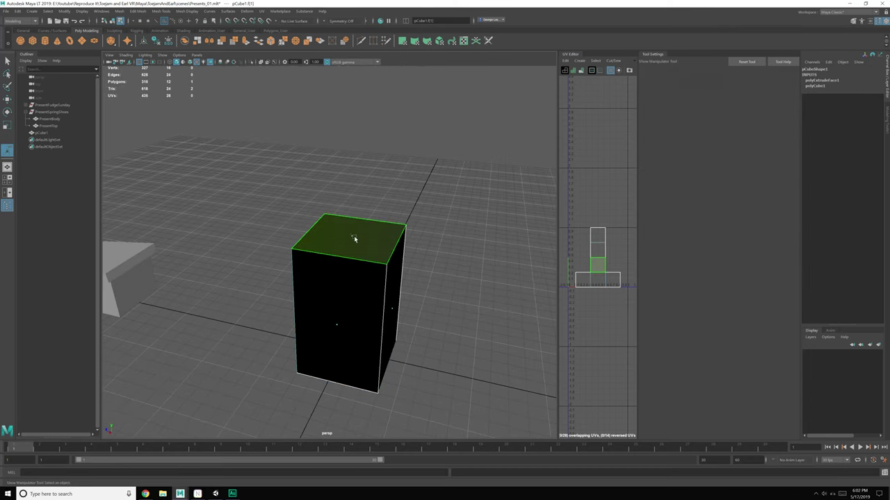
scroll(384, 271, "down", 2)
scroll(387, 269, "down", 2)
key("q")
key("F8")
key("F8")
scroll(389, 268, "up", 5)
key("Delete")
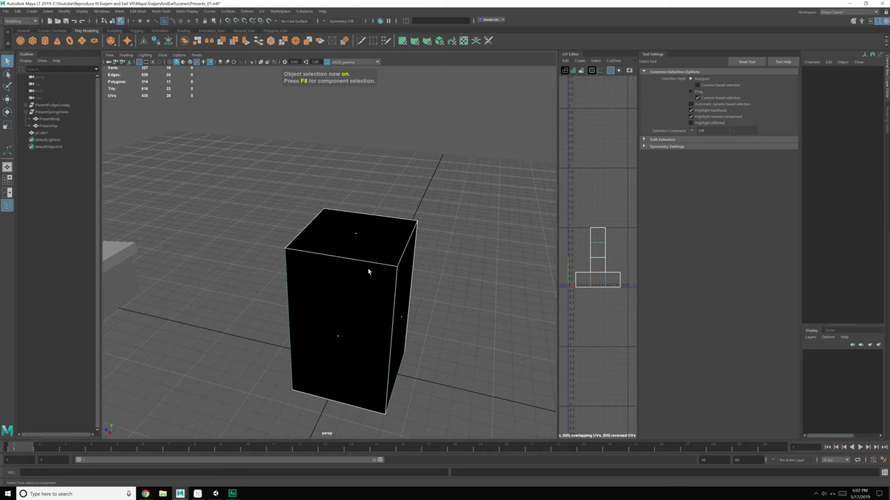
key("F8")
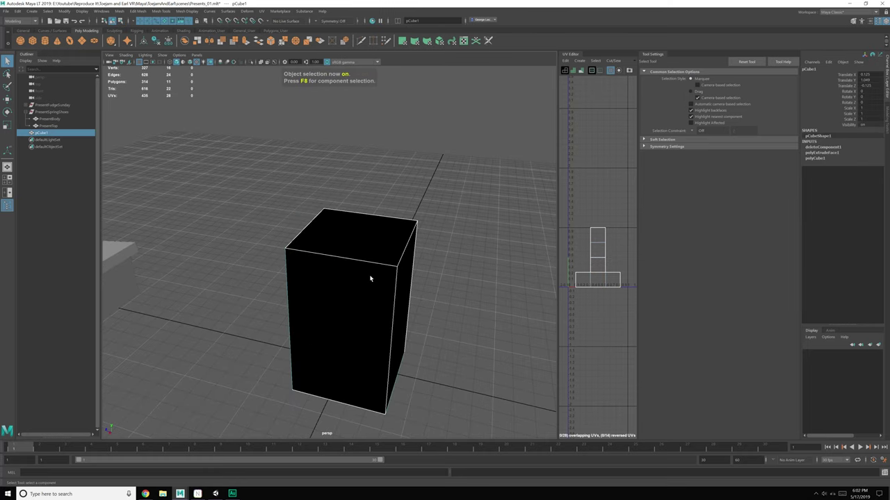
key("Delete")
- Create a tall polygon cube at the grid's center and hollow it by extruding the top face inward and down
left_click(35, 42)
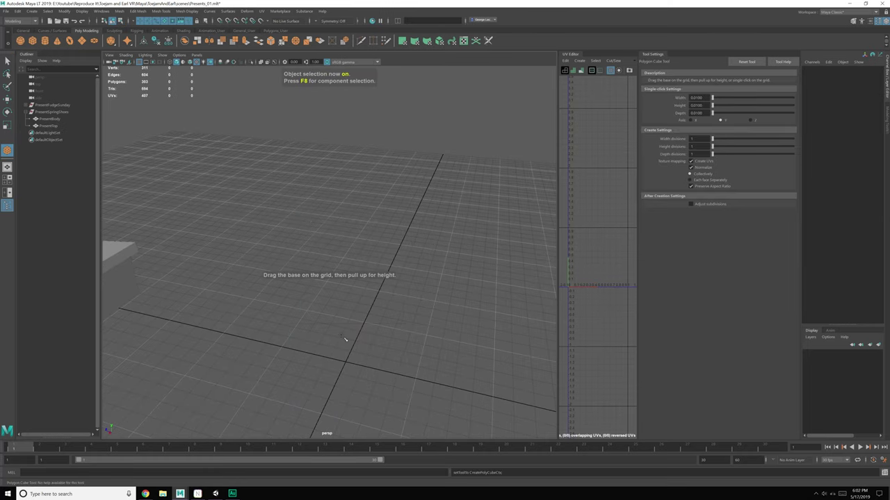
left_click_drag(344, 339, 363, 256)
right_click_drag(363, 255, 364, 252)
left_click(363, 255)
scroll(362, 258, "up", 3)
key("r")
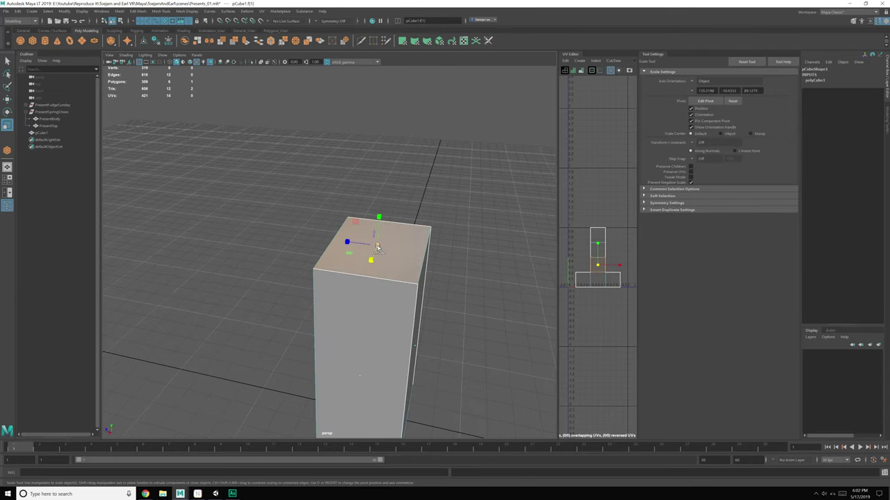
key("ctrl+e")
mouse_move(373, 252)
left_mouse_down("alt")
mouse_move(382, 275)
mouse_move(380, 252)
left_mouse_up("alt")
key("w")
key("ctrl+e")
left_click_drag(388, 221, 386, 254)
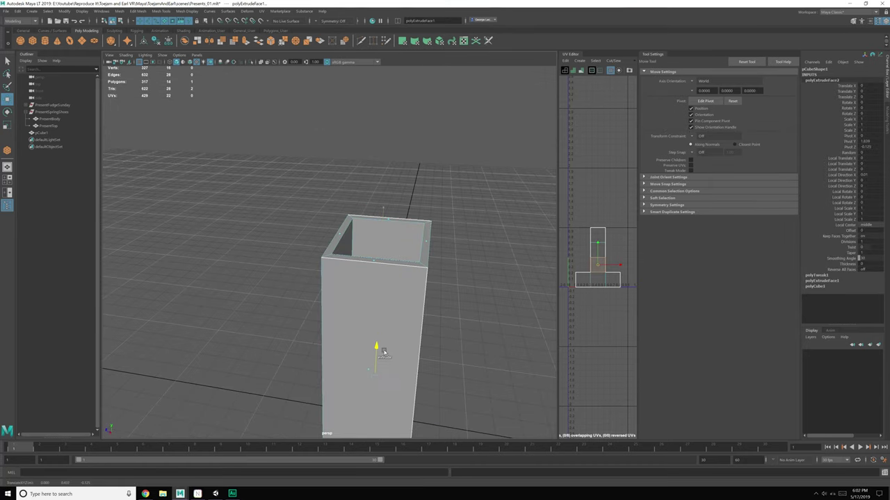
- Scale the tall box's top vertices outward so the box flares toward its opening
left_click_drag(384, 354, 383, 241, "alt")
right_click_drag(353, 246, 325, 245)
left_click_drag(325, 246, 332, 207, "alt")
key("e")
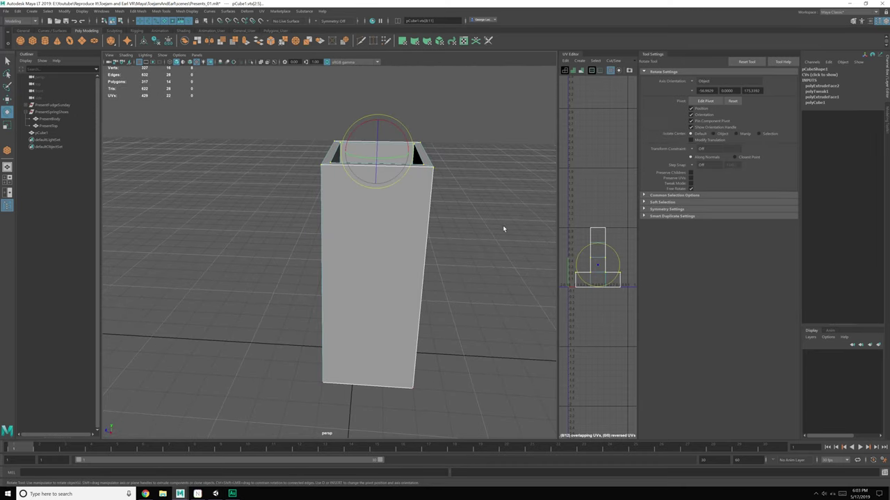
key("r")
left_click_drag(377, 153, 392, 218)
- Extract the box's top rim faces as a separate object, enlarge the rim and position it over the opening
right_click_drag(406, 210, 398, 279)
left_click(417, 198)
double_click(375, 171, "shift")
key("space")
left_click_drag(320, 257, 341, 305)
mouse_move(347, 186)
left_mouse_down()
mouse_move(379, 190)
mouse_move(385, 255)
mouse_move(346, 210)
mouse_move(346, 197)
left_mouse_up()
key("w")
left_click_drag(330, 144, 351, 210)
- Extrude the extracted rim's faces upward in two stages to form a thick lid frame
right_click_drag(409, 193, 410, 214)
left_click(421, 220)
double_click(320, 237, "shift")
mouse_move(334, 182)
left_mouse_down("shift")
mouse_move(334, 155)
mouse_move(339, 188)
left_mouse_up("shift")
scroll(341, 185, "up", 3)
key("q")
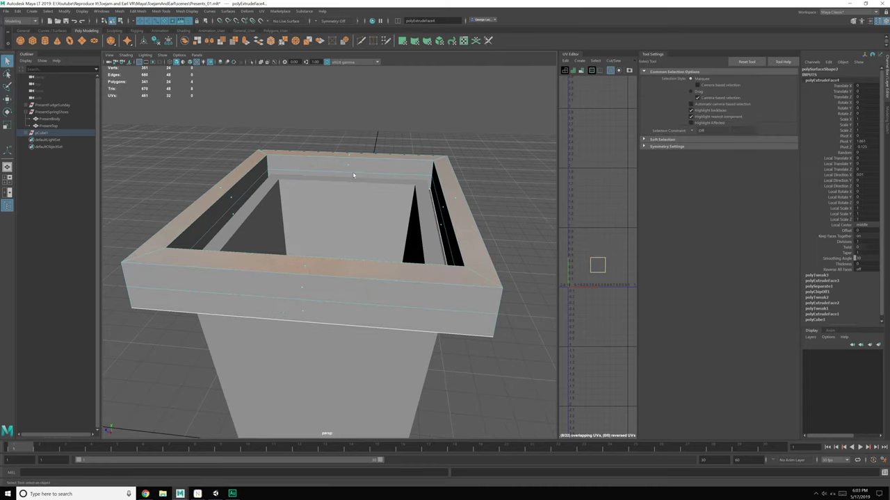
- Delete the inner wall faces of the lid frame
right_click_drag(353, 172, 356, 190)
left_click(365, 167)
left_click(445, 208, "shift")
double_click(445, 208, "shift")
key("Delete")
- Fill the lower and upper open borders of the lid frame with Fill Hole to make a solid lid
right_click_drag(395, 159, 394, 140)
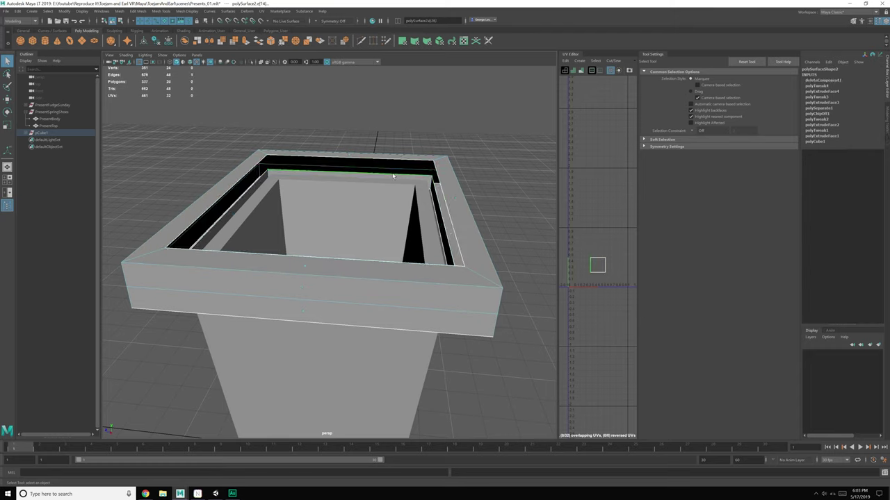
right_click_drag(398, 173, 392, 267, "shift")
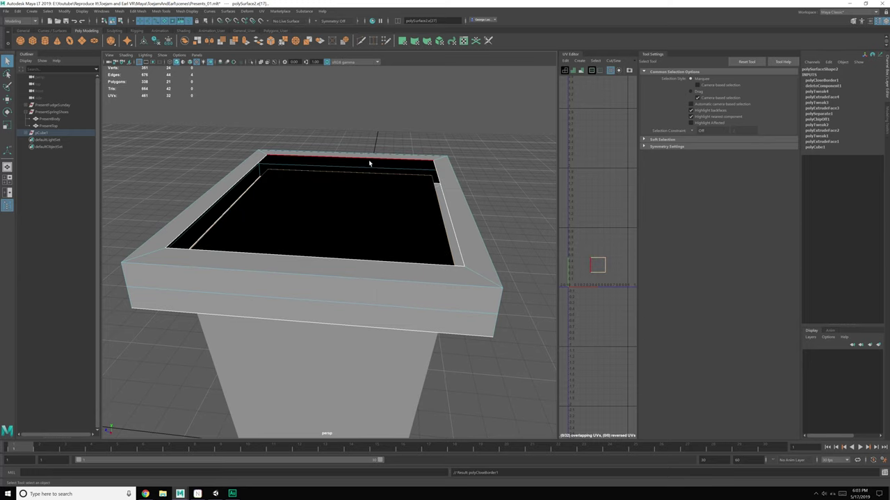
left_click(368, 160)
right_click_drag(369, 160, 369, 225, "shift")
scroll(369, 224, "down", 4)
left_click_drag(369, 224, 360, 247, "alt")
right_click_drag(334, 184, 296, 186, "shift")
- Tilt the whole lid and reposition it on top of the box body
left_click_drag(296, 186, 323, 211, "alt")
mouse_move(348, 267)
left_mouse_down("alt")
mouse_move(360, 270)
mouse_move(335, 282)
mouse_move(357, 259)
left_mouse_up("alt")
key("F8")
key("q")
key("e")
left_click_drag(358, 204, 332, 191, "alt")
key("w")
left_click_drag(341, 217, 333, 203)
- Rotate the body's top vertices to follow the slant of the tilted lid
left_click(300, 283)
key("e")
left_click_drag(300, 283, 347, 233, "alt")
right_click_drag(346, 235, 320, 236)
left_click_drag(184, 154, 487, 288)
left_click_drag(306, 191, 320, 183)
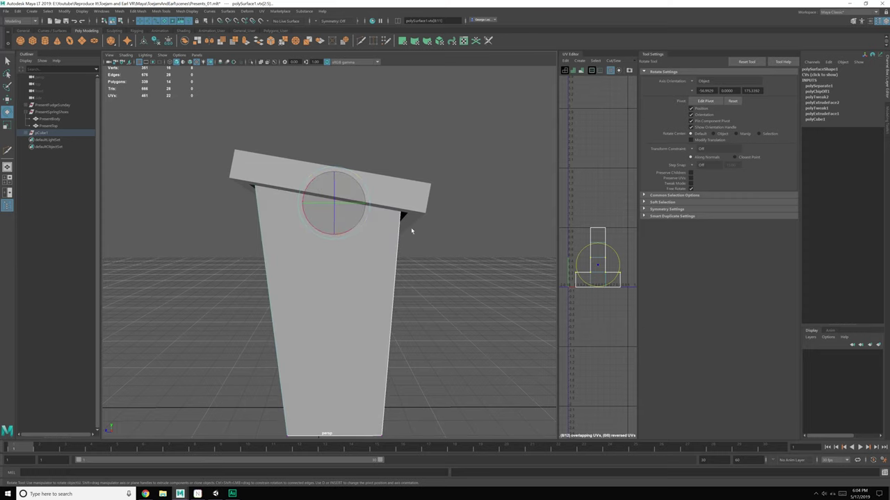
left_click_drag(406, 224, 384, 308, "alt")
scroll(419, 258, "down", 3)
key("F8")
- Examine the tall box's lid and body and compare the box with the other presents
left_click(429, 270)
left_click(362, 207)
left_click(346, 292)
left_click(347, 254)
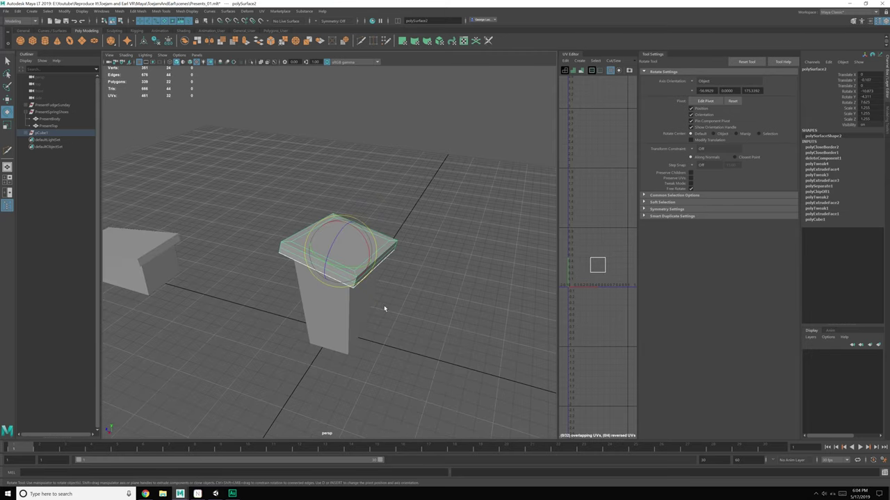
left_click(467, 226)
left_click(382, 254)
scroll(373, 295, "up", 3)
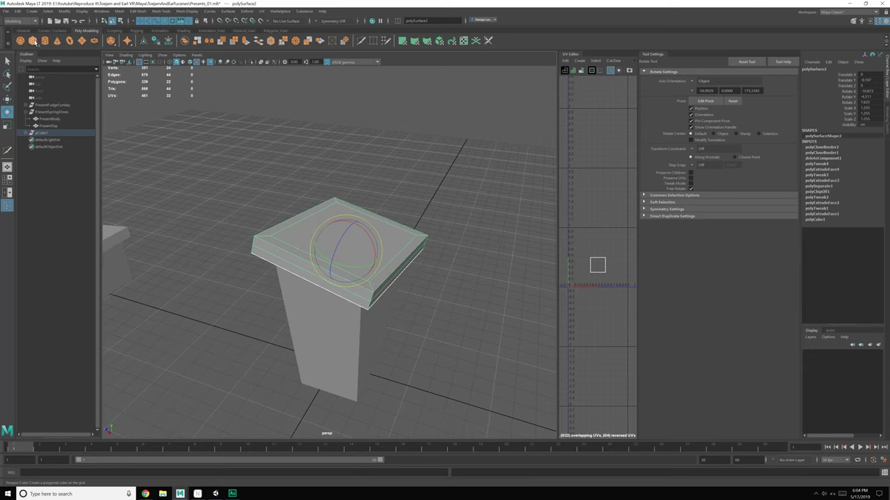
scroll(246, 262, "down", 5)
middle_click_drag(246, 262, 326, 260, "alt")
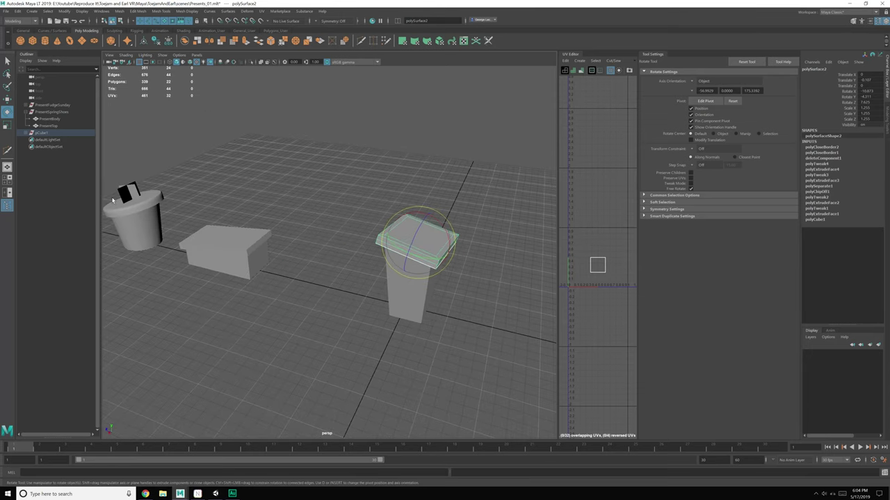
left_click(341, 243)
scroll(395, 222, "up", 5)
middle_click_drag(480, 221, 338, 236, "alt")
left_click(385, 233)
left_click(352, 337, "shift")
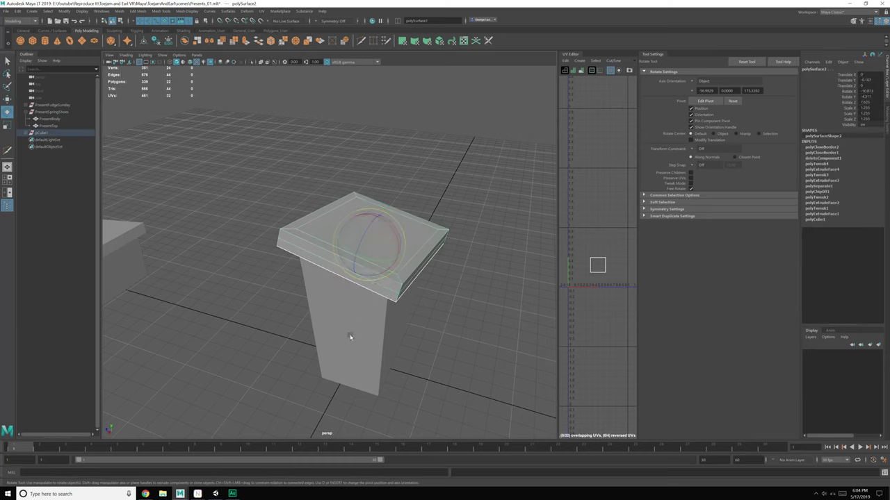
scroll(401, 314, "down", 5)
left_click(198, 178)
- Rename the tall box's pCube1 group as PresentRainTomatoes
left_click(43, 132)
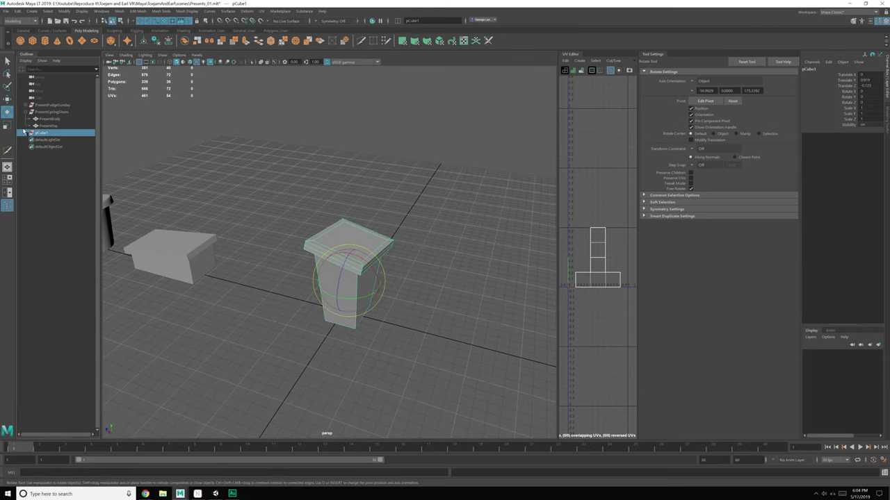
left_click(56, 105)
left_click(54, 127)
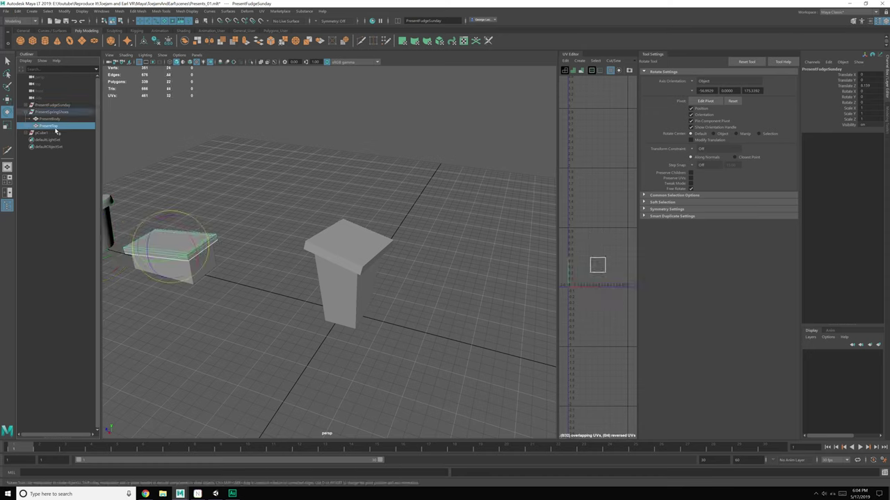
left_click(52, 132)
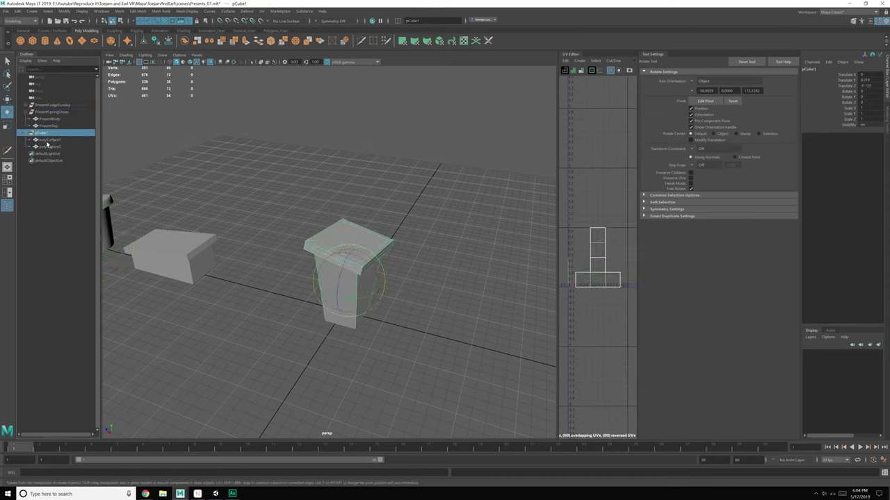
left_click(47, 141)
left_click(49, 147)
left_click(50, 140)
left_click(46, 133)
double_click(41, 133)
mouse_move(889, 84)
left_mouse_down()
mouse_move(889, 75)
mouse_move(380, 94)
mouse_move(889, 90)
left_mouse_up()
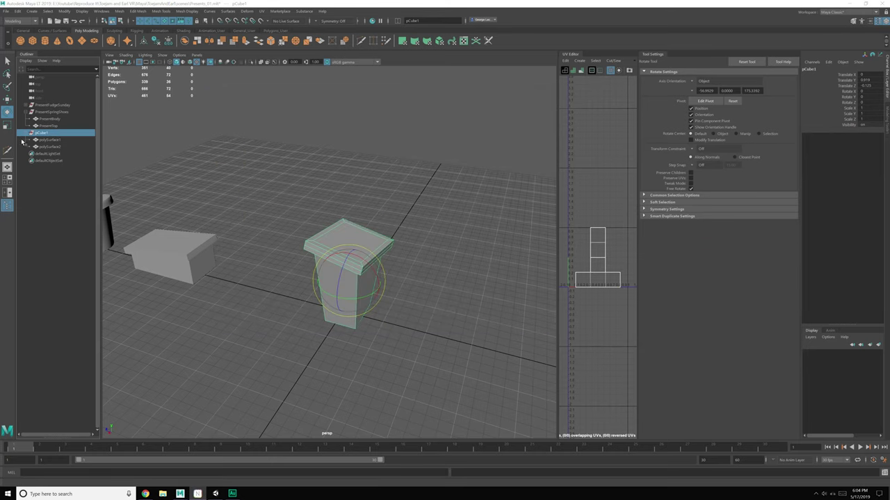
double_click(41, 133)
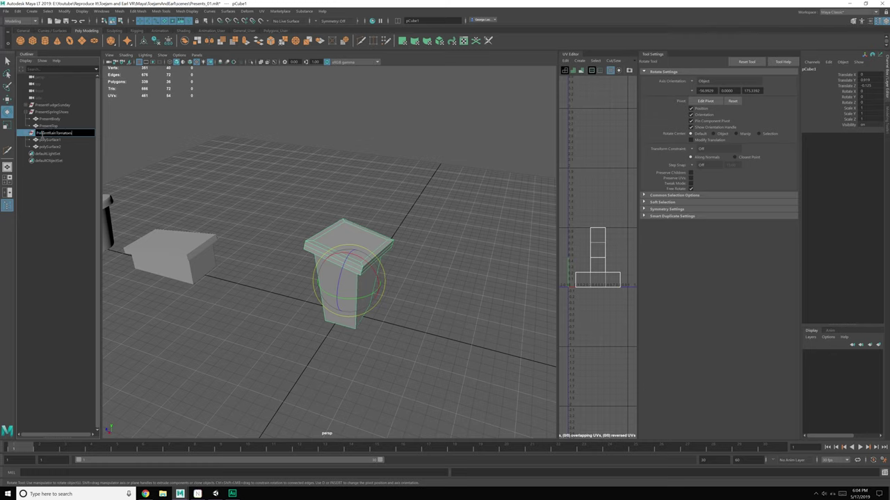
key("Return")
- Rename the group's child meshes polySurface1 as PresentBody and polySurface2 as PresentTop
double_click(54, 141)
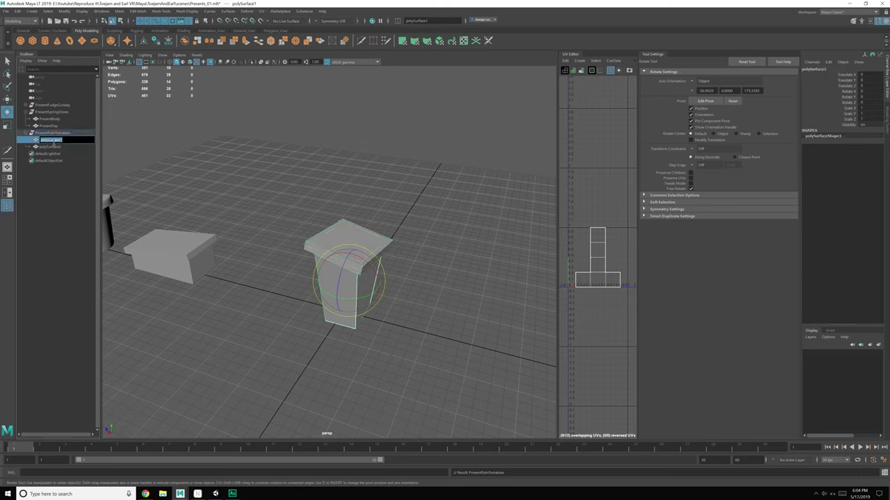
type("PresentBody")
key("Return")
double_click(51, 147)
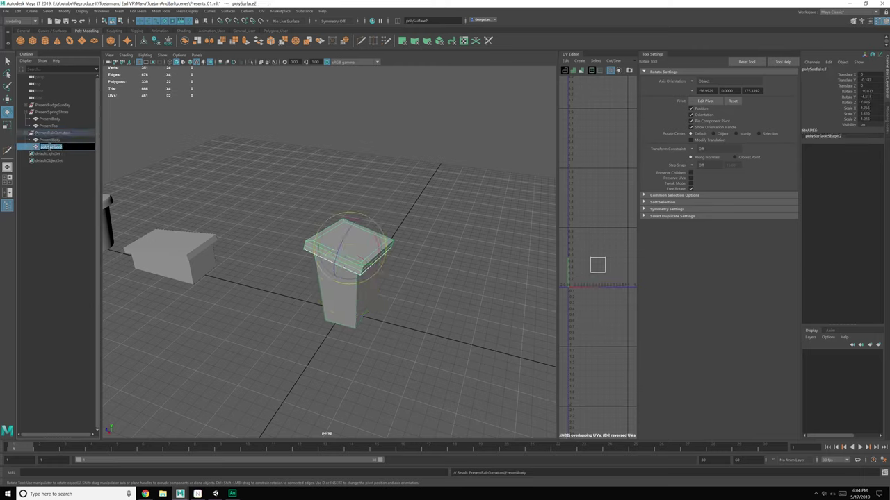
type("PresentTop")
key("Return")
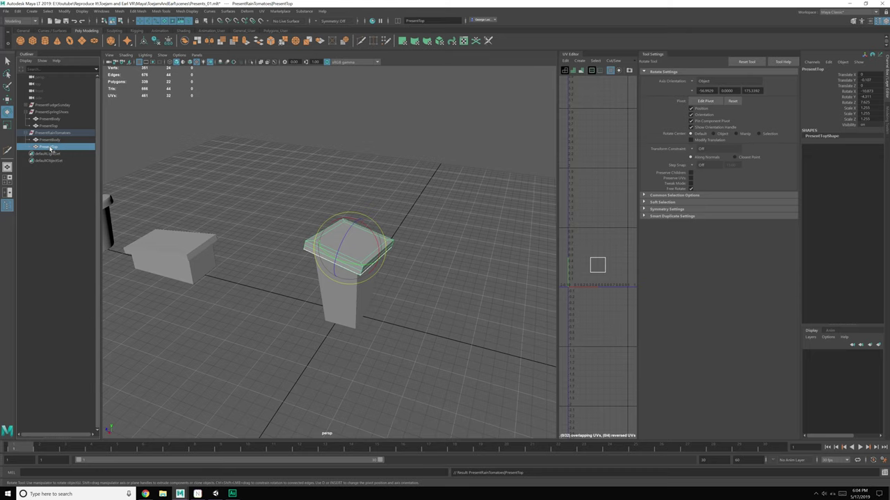
- Reposition the PresentRainTomatoes group's pivot at the base of the box
left_click(55, 136)
key("w")
left_click_drag(300, 311, 328, 283, "alt")
key("d")
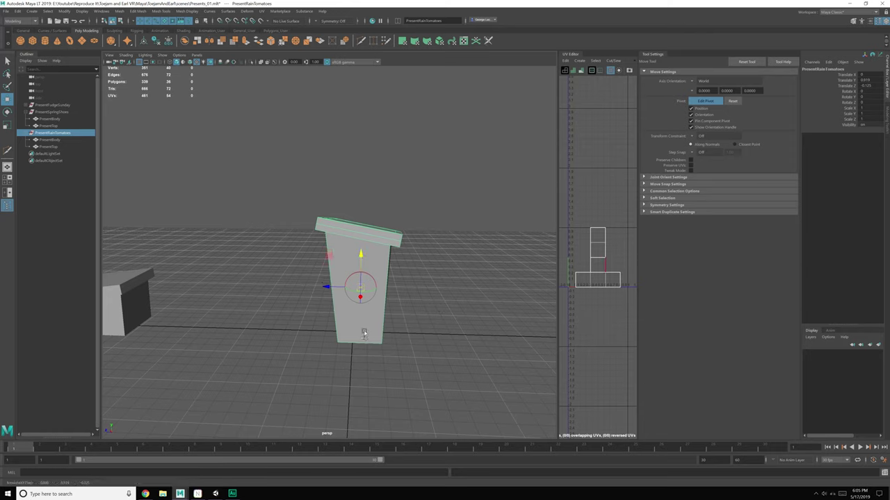
left_click_drag(364, 334, 406, 360)
left_click(393, 380)
left_click(367, 306)
- Move the PresentRainTomatoes box along the grid so it stands beside the spring shoes present
left_click(56, 132)
scroll(269, 312, "down", 2)
left_click_drag(315, 301, 244, 283)
left_click_drag(309, 336, 277, 344, "alt")
left_click(276, 341)
scroll(269, 328, "down", 2)
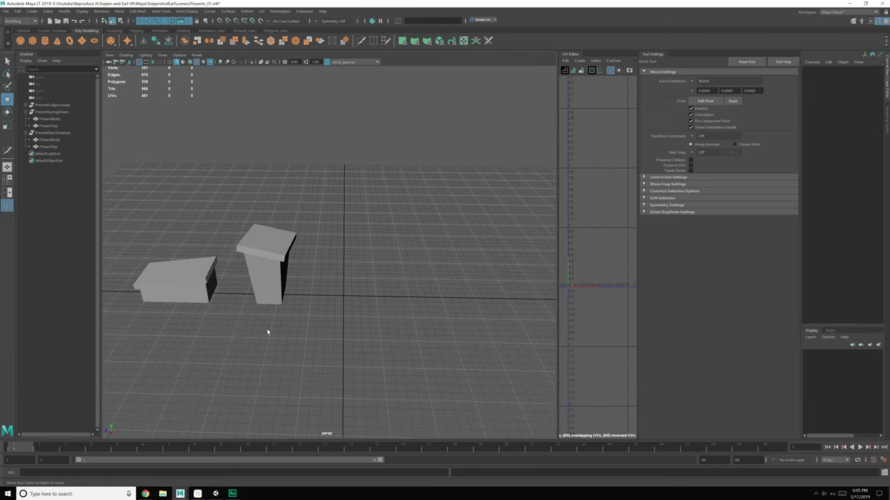
middle_click_drag(268, 327, 355, 303, "alt")
left_click_drag(354, 303, 372, 300, "alt")
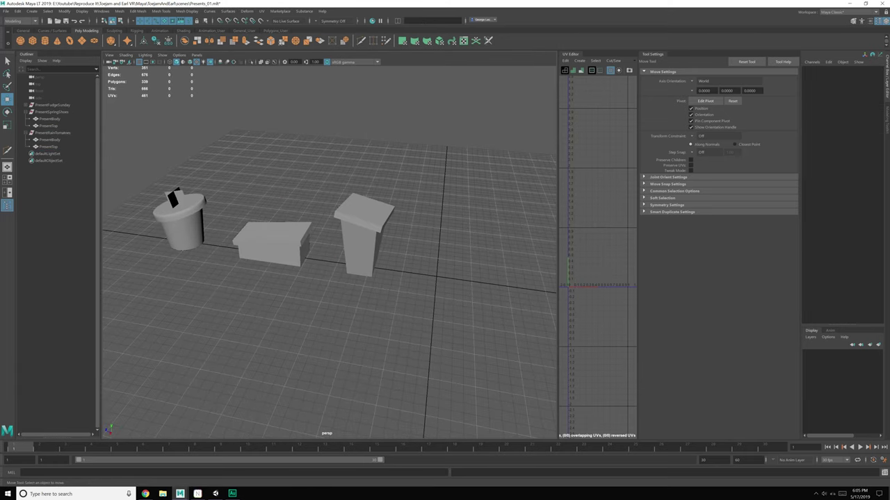
- Switch to the NovaMind concept map, strike through Rain Tomatoes under Presents and enlarge the map window
key("alt+Tab")
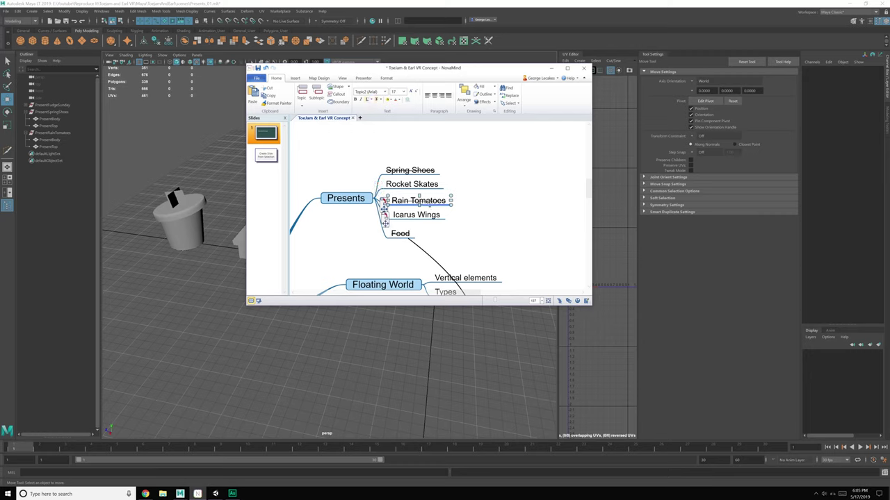
left_click_drag(591, 306, 781, 426)
scroll(571, 304, "down", 1)
scroll(571, 303, "up", 1)
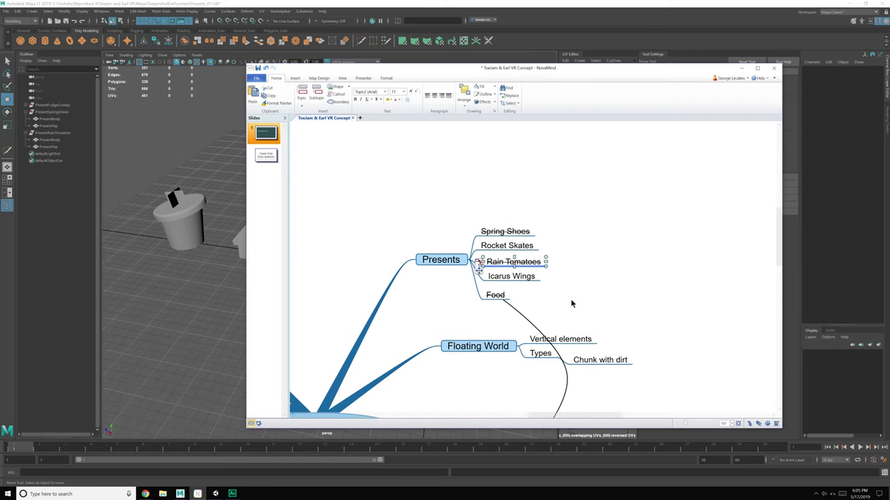
- Move the concept map aside and switch to Chrome to examine the ToeJam & Earl presents reference images
left_click_drag(563, 75, 889, 78)
left_click(145, 494)
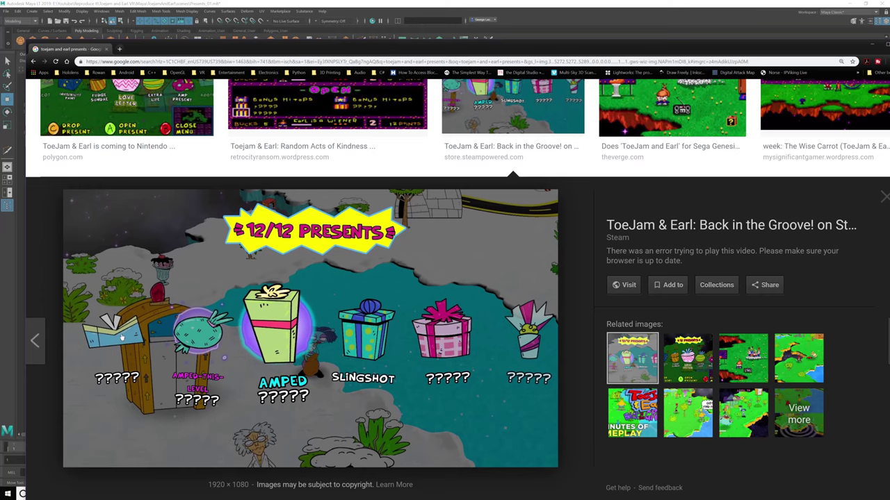
left_click(688, 364)
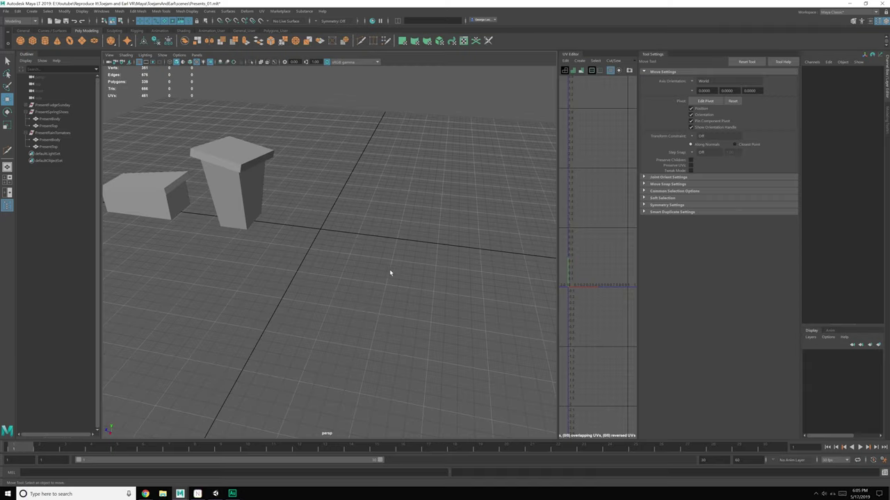
- Switch back to Maya LT and create a rectangular polygon cube at the grid's center for another present
left_click_drag(390, 269, 351, 161, "alt")
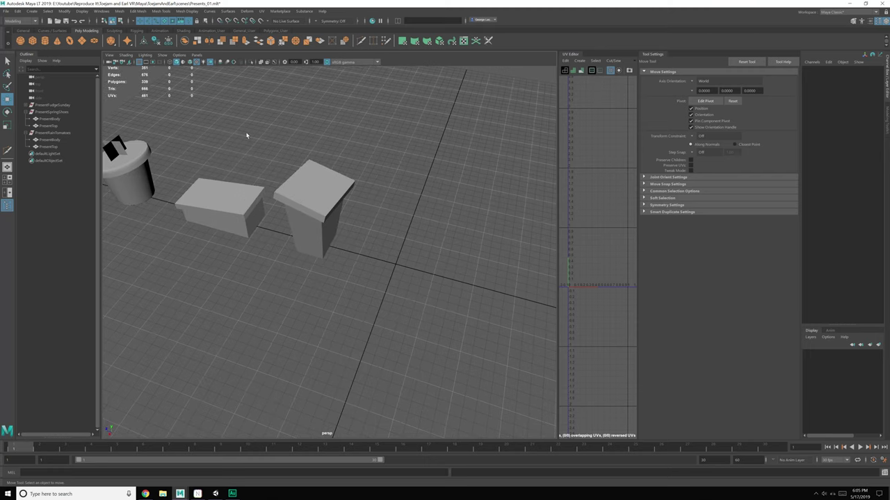
left_click(33, 41)
left_click_drag(380, 212, 425, 308)
left_click_drag(414, 262, 418, 173)
key("w")
left_click_drag(419, 174, 392, 266, "alt")
- Extrude the new cube's top face inward and down to hollow it into an open box
left_click(398, 237)
right_click_drag(399, 213, 399, 255)
middle_click_drag(399, 255, 367, 233, "alt")
scroll(367, 225, "up", 3)
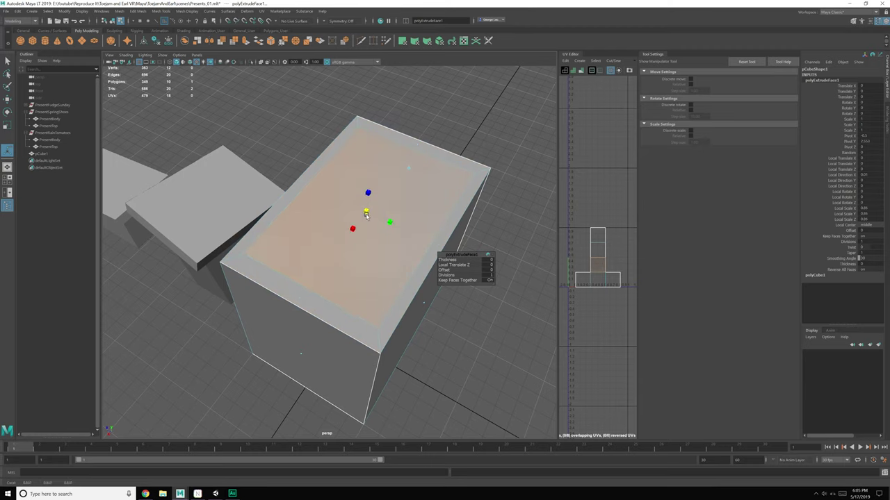
left_click_drag(366, 216, 340, 264)
key("ctrl+z")
key("w")
key("ctrl+e")
left_click_drag(339, 154, 338, 304)
- Extract the open box's top rim faces as a separate object and scale the rim slightly larger
left_click_drag(381, 266, 382, 227, "alt")
left_click(389, 171)
left_click(435, 244)
right_click_drag(438, 240, 432, 355, "shift")
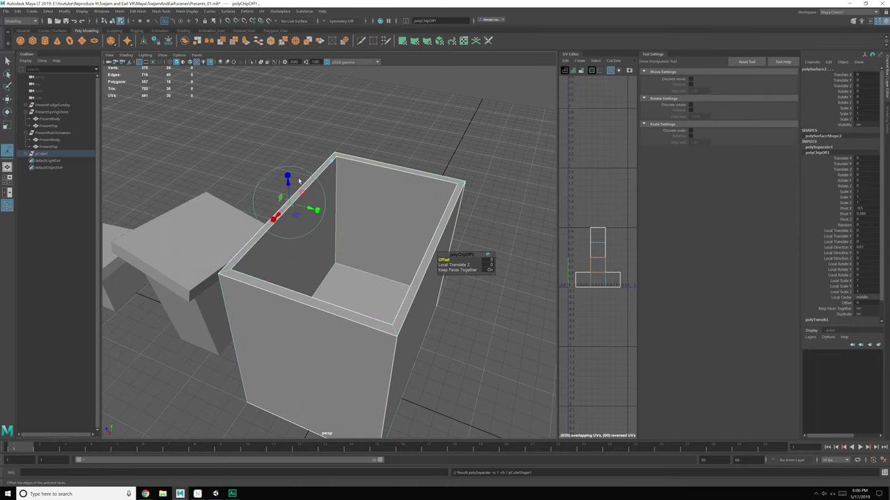
key("q")
key("space")
left_click(272, 171)
left_click(287, 221)
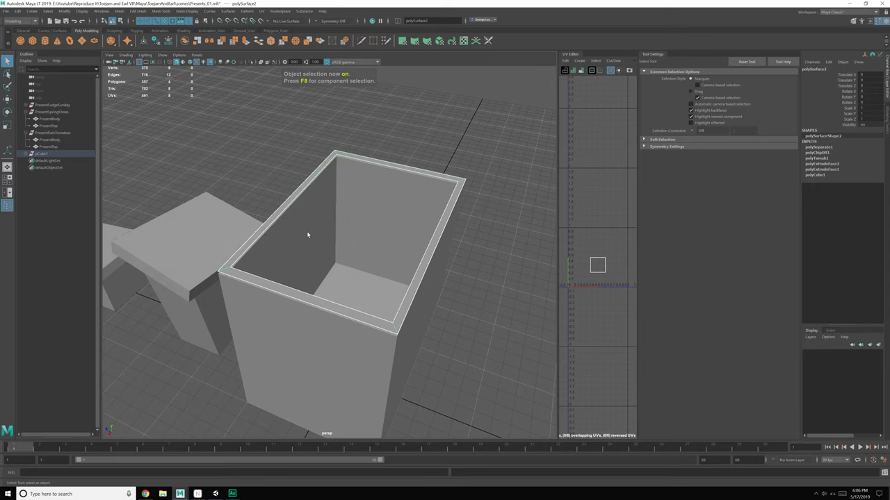
key("r")
left_click_drag(355, 221, 380, 225)
key("w")
- Extrude the enlarged rim's faces upward twice to give the new lid its height
right_click_drag(308, 236, 309, 256)
left_click_drag(320, 257, 390, 260, "alt")
left_click(381, 258)
key("ctrl+e")
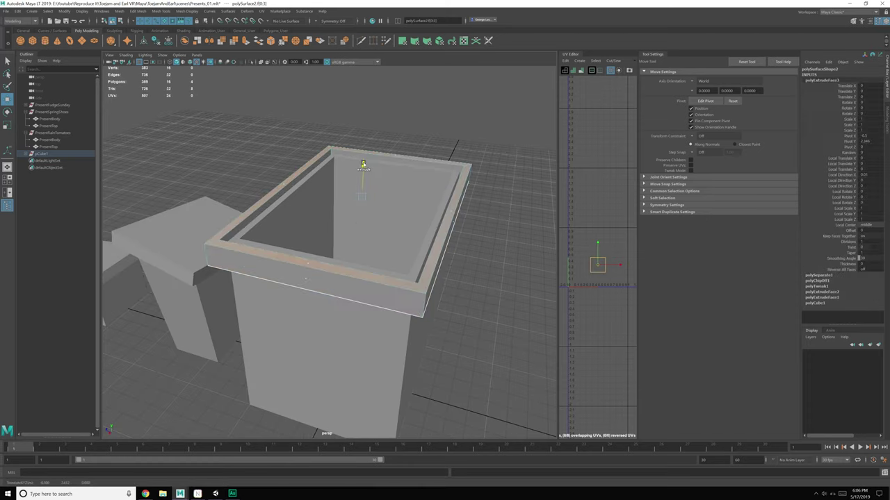
left_click_drag(362, 164, 365, 151, "shift")
key("q")
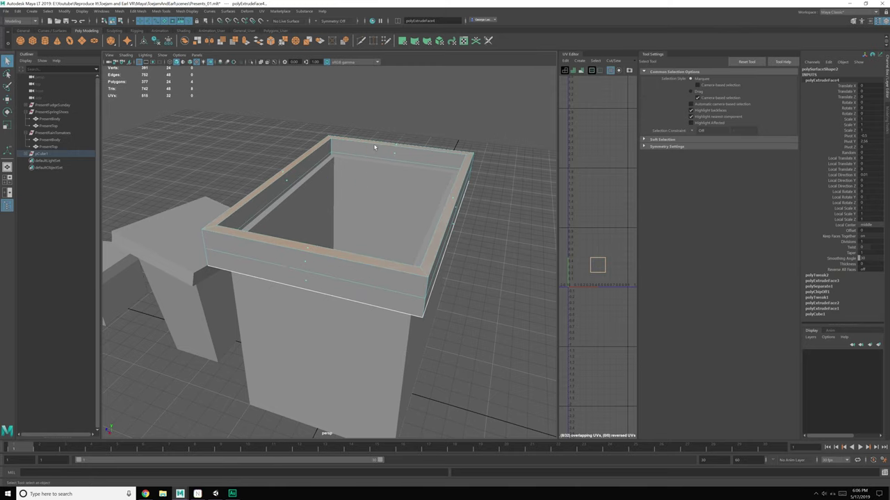
- Delete the new lid's inner wall faces and fill its two open borders
right_click_drag(386, 148, 390, 164)
left_click(286, 177)
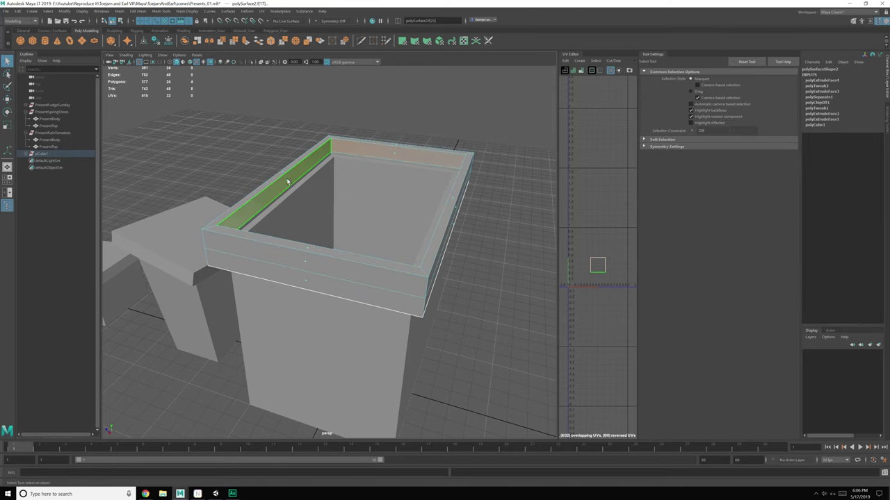
key("Delete")
left_click_drag(353, 179, 364, 201, "alt")
right_click_drag(302, 162, 315, 248)
left_click(314, 160)
key("g")
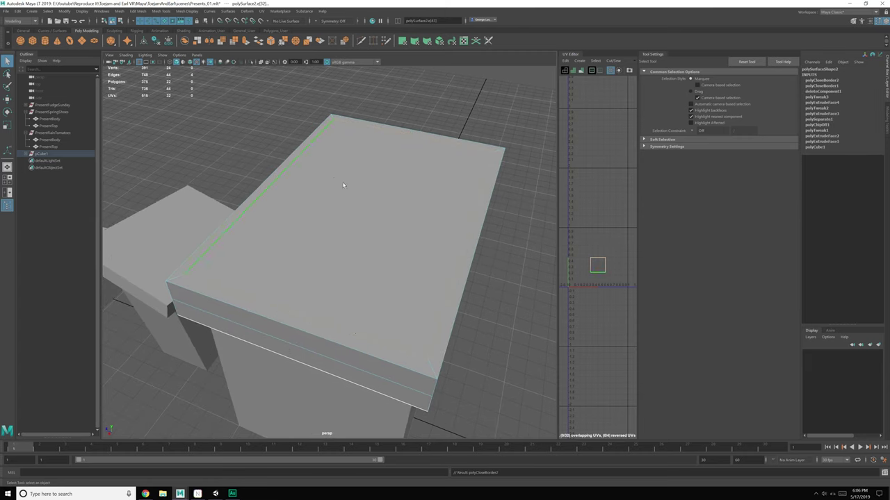
- Bevel the vertical corner edges of the new box's body
left_click_drag(330, 201, 409, 242, "alt")
left_click(448, 288)
middle_click_drag(448, 288, 415, 255, "alt")
left_click_drag(414, 255, 356, 250, "alt")
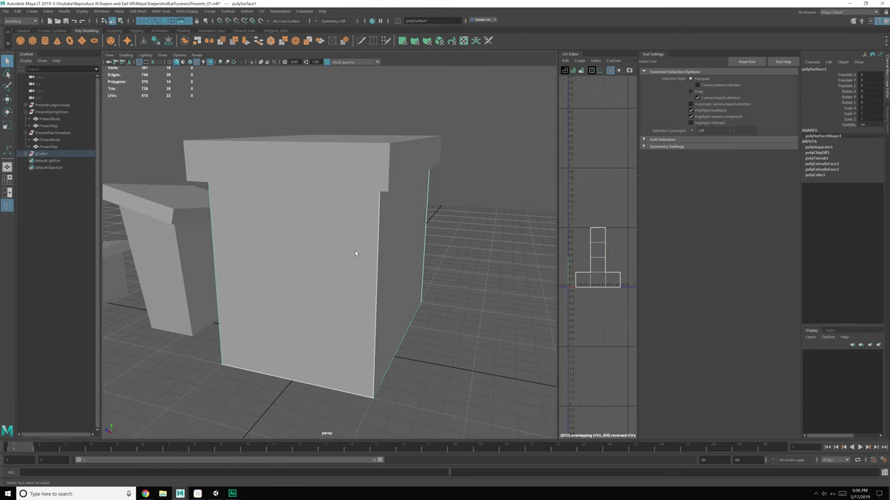
right_click_drag(355, 250, 353, 232)
left_click_drag(338, 248, 351, 229, "alt")
left_click_drag(178, 212, 443, 225)
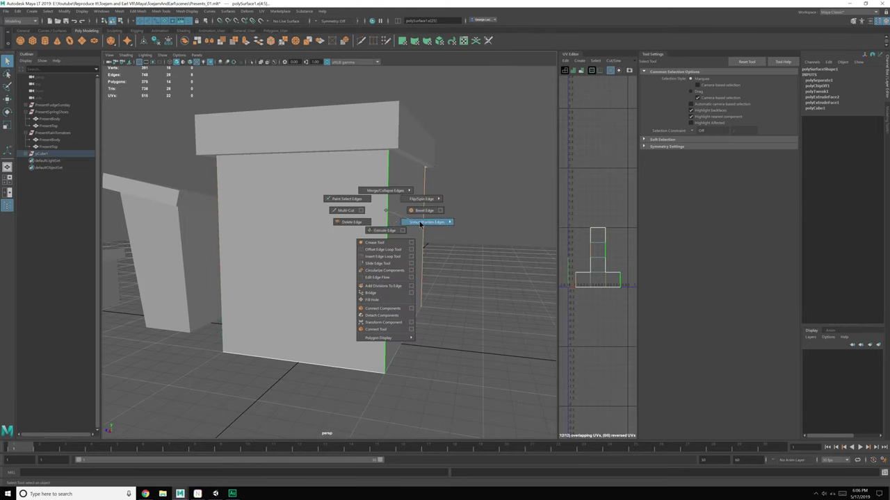
right_click_drag(422, 223, 424, 210, "shift")
left_click_drag(417, 257, 459, 264, "alt")
left_click(452, 236)
left_click_drag(444, 232, 426, 241, "alt")
left_click(346, 167)
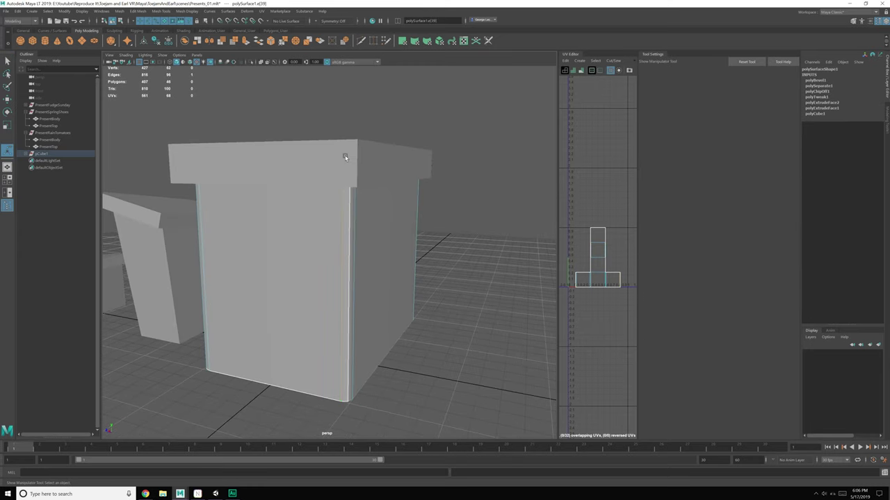
- Try to bevel the new lid's vertical corner edges together with its top edge loop
key("q")
key("F8")
left_click(336, 158)
right_click_drag(341, 158, 343, 139)
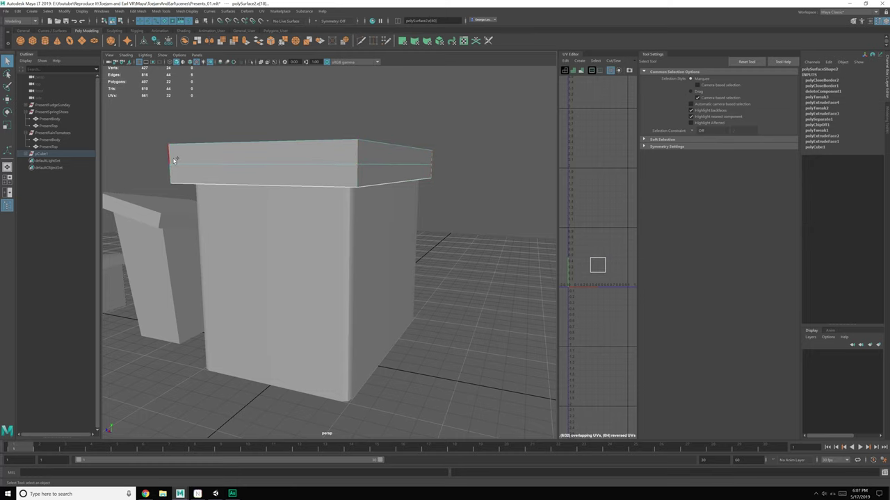
left_click_drag(237, 156, 309, 163, "alt")
double_click(270, 202, "shift")
left_click_drag(269, 200, 326, 202, "alt")
right_click_drag(346, 153, 381, 156, "shift")
left_click_drag(447, 260, 306, 239)
right_click_drag(306, 239, 354, 244, "alt")
left_click_drag(354, 244, 327, 224, "alt")
left_click_drag(443, 265, 458, 267)
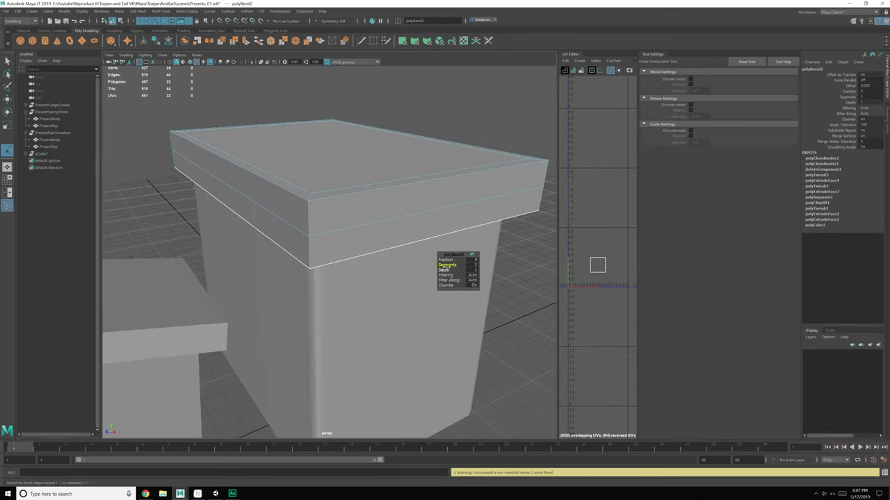
key("ctrl+z")
left_click_drag(330, 224, 308, 230, "alt")
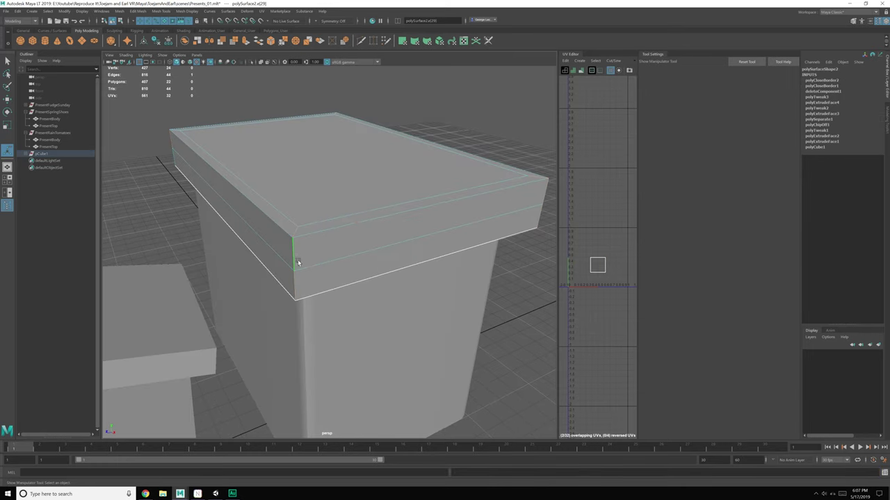
- Try to bevel a single edge of the new lid and inspect the lid from below
left_click_drag(438, 252, 271, 244, "alt")
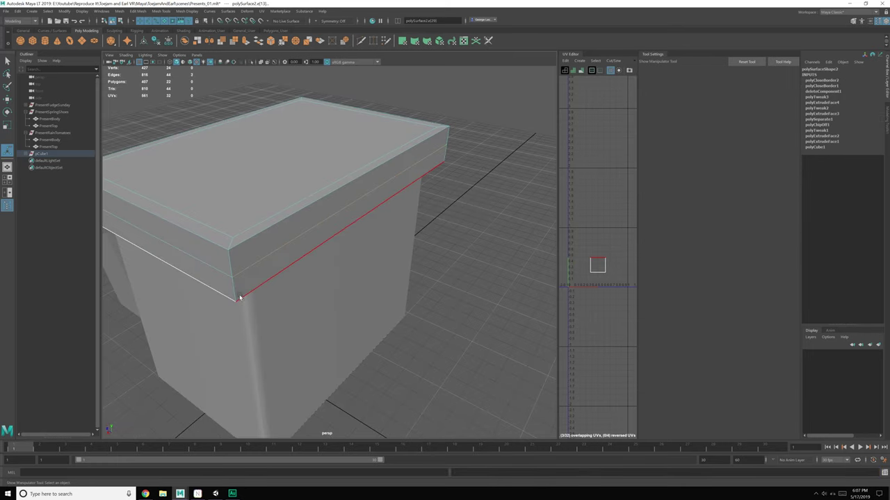
key("q")
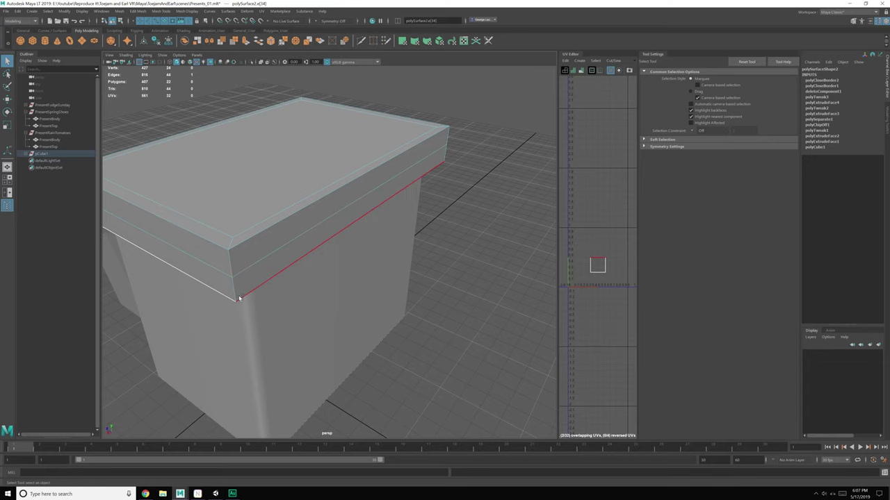
left_click_drag(229, 261, 320, 200, "alt")
right_click_drag(350, 191, 393, 193, "shift")
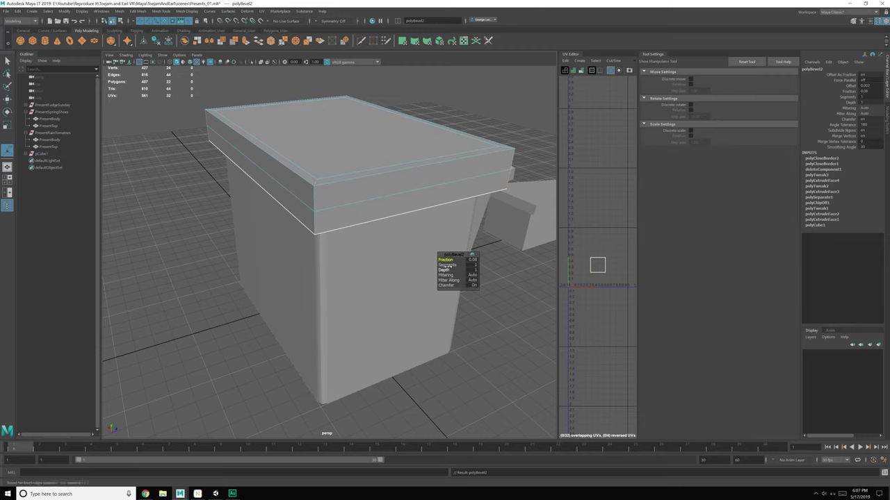
left_click_drag(390, 272, 370, 241, "alt")
scroll(355, 235, "up", 2)
middle_click_drag(374, 154, 373, 235, "alt")
scroll(373, 235, "up", 1)
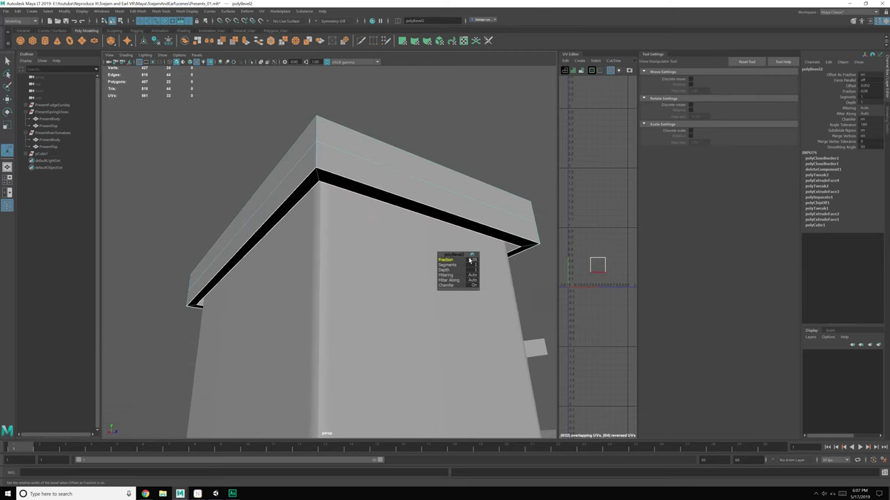
left_click_drag(446, 259, 469, 262)
mouse_move(348, 230)
left_mouse_down("alt")
mouse_move(342, 264)
mouse_move(363, 286)
mouse_move(351, 282)
mouse_move(376, 283)
mouse_move(338, 258)
mouse_move(317, 208)
left_mouse_up("alt")
key("ctrl+z")
key("ctrl+z")
key("ctrl+z")
- Try the bevel again on another edge of the new lid, and undo it
key("q")
left_click(339, 258)
left_click_drag(410, 228, 278, 262, "alt")
key("ctrl+b")
key("ctrl+z")
key("ctrl+z")
key("ctrl+z")
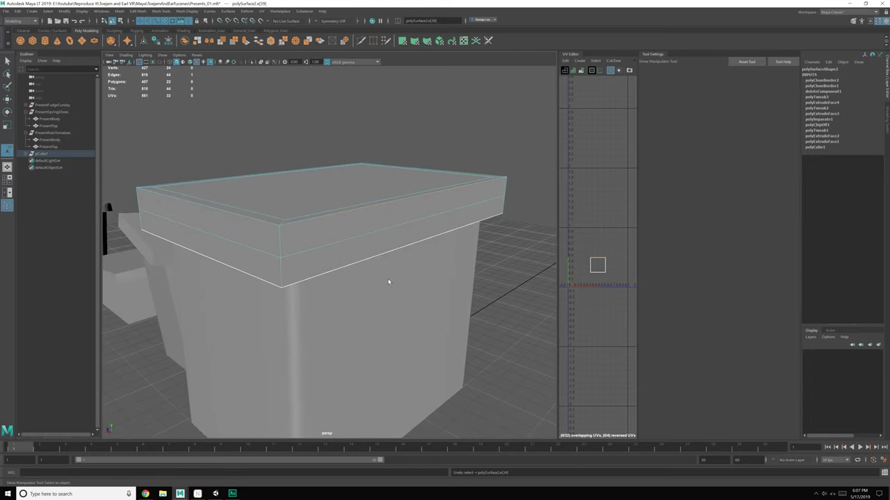
- Merge all of the new lid's vertices using a distance threshold of 0.001
key("q")
scroll(376, 281, "down", 3)
left_click_drag(362, 279, 380, 291, "alt")
right_click_drag(353, 227, 318, 227)
left_click_drag(193, 158, 554, 316)
right_click_drag(371, 223, 432, 180, "shift")
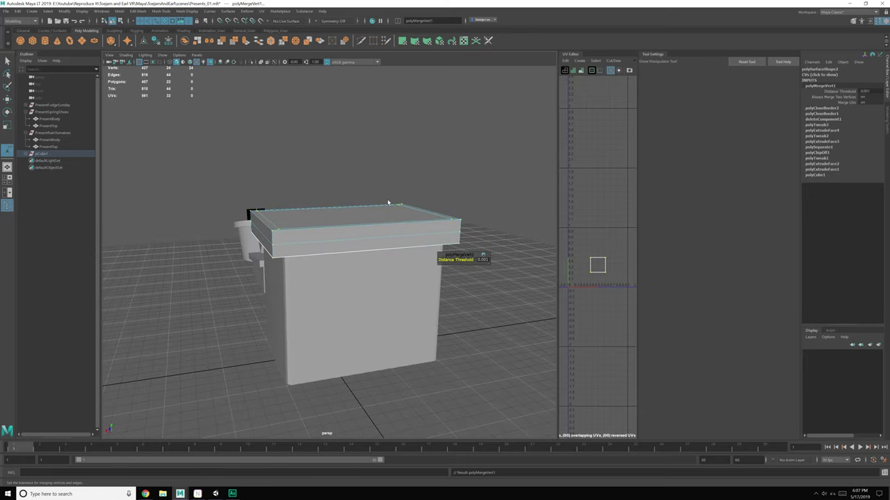
right_click_drag(383, 204, 431, 173, "shift")
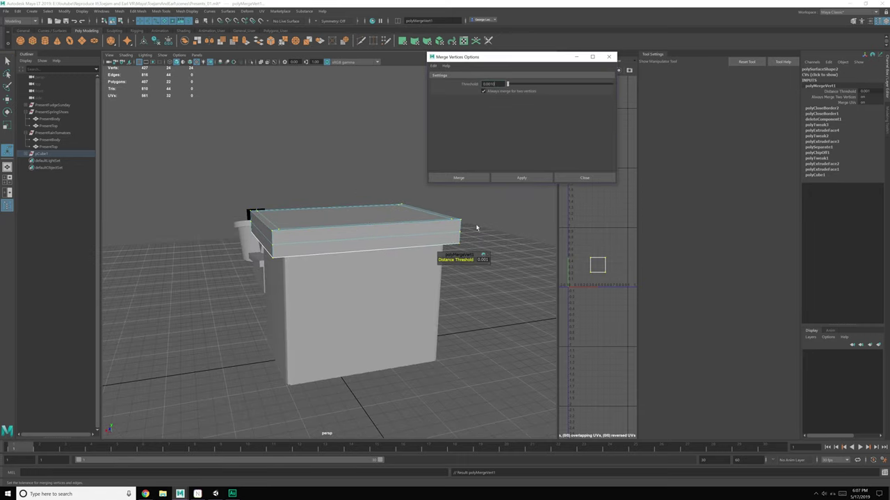
left_click(548, 180)
left_click(598, 180)
- Hide the new box's body to expose the underside of its lid
scroll(411, 253, "up", 3)
key("q")
key("F8")
left_click(360, 174)
left_click_drag(286, 251, 371, 240, "alt")
left_click(313, 258)
left_click(374, 286)
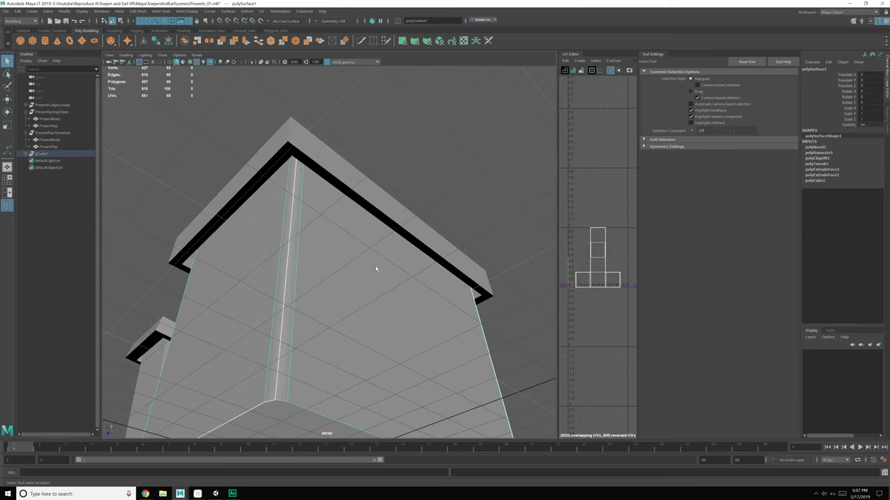
key("ctrl+h")
- Reverse the normals of the four black rim faces on the underside of the new lid
left_click(354, 197)
left_click_drag(353, 197, 369, 260, "alt")
right_click(356, 207)
left_click(356, 227)
left_click(442, 276)
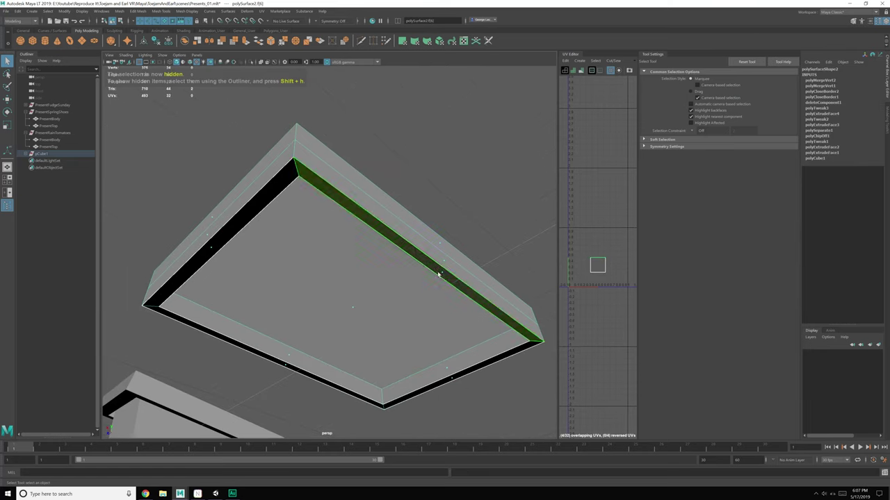
left_click(217, 248, "shift")
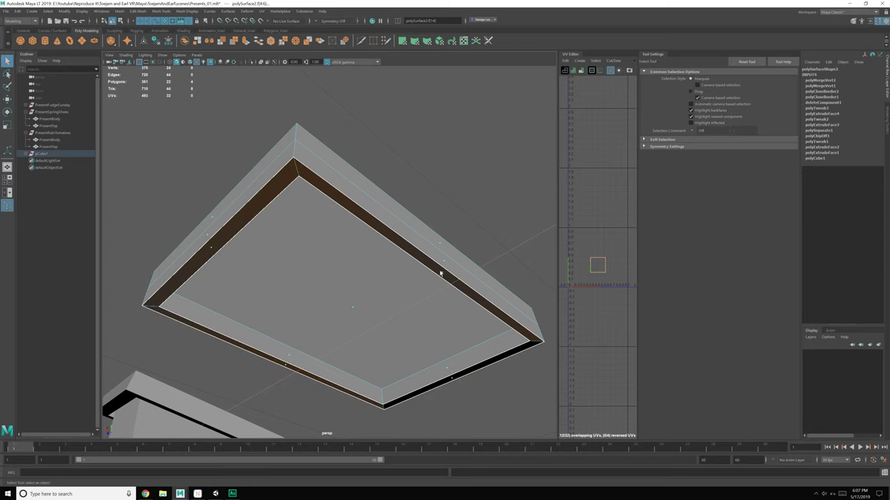
left_click(451, 378, "shift")
left_click_drag(451, 377, 295, 275, "alt")
left_click(252, 11)
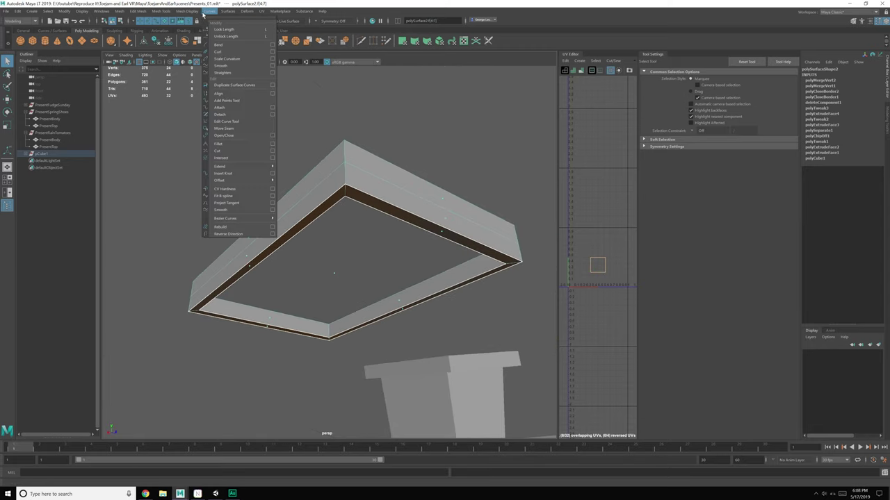
mouse_move(186, 11)
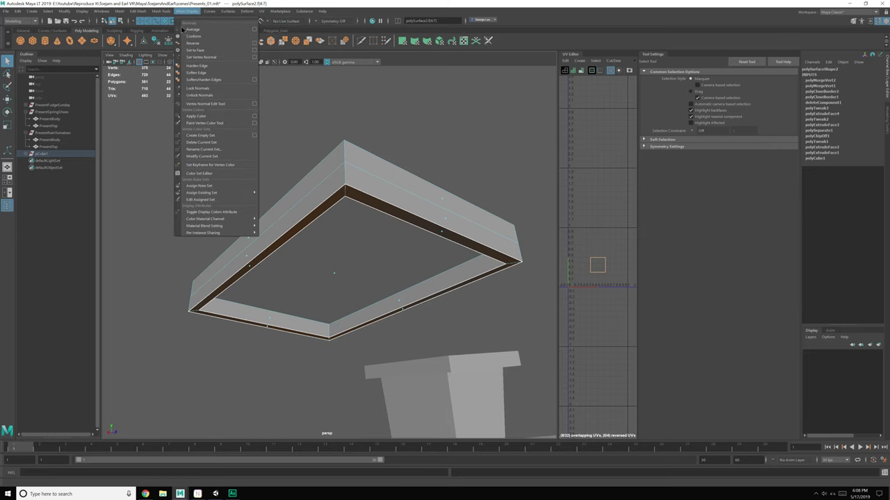
left_click(194, 44)
- Bevel the new lid's vertical corner edges with two segments and a 0.38 fraction, and unhide all objects
left_click_drag(268, 163, 332, 209, "alt")
key("F8")
right_click_drag(343, 144, 343, 123)
double_click(334, 139)
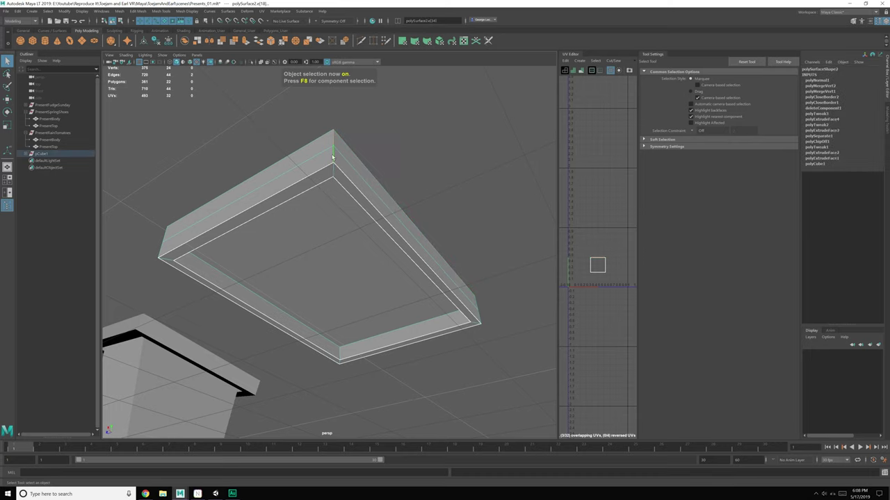
left_click_drag(167, 169, 339, 227, "alt")
right_click_drag(341, 228, 341, 245, "shift")
left_click_drag(341, 245, 387, 274, "alt")
key("ctrl+z")
left_click(248, 181)
right_click_drag(387, 274, 417, 274, "shift")
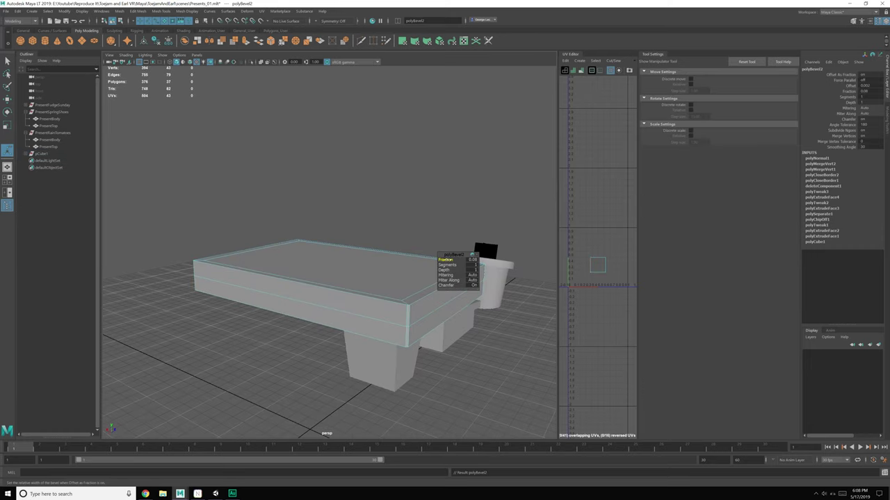
left_click(81, 12)
mouse_move(104, 55)
left_click(240, 91)
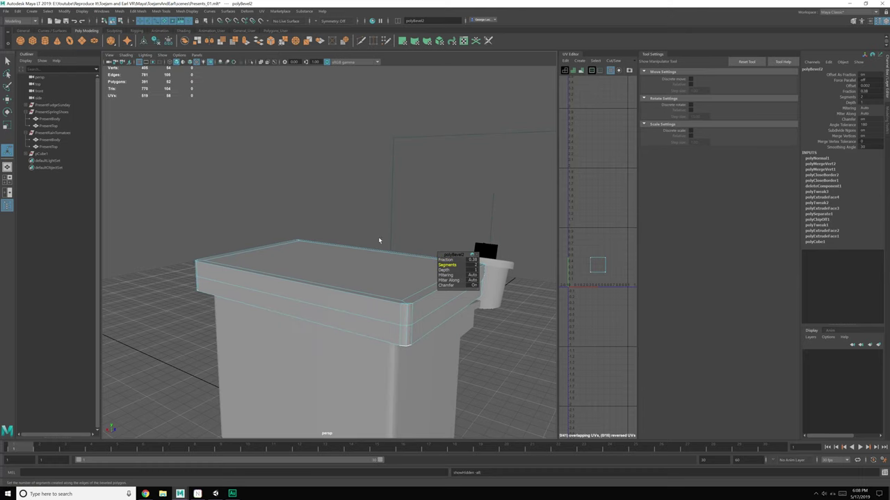
- Try to bevel the top perimeter edges of the new lid with its corners already rounded
left_click_drag(378, 240, 321, 307, "alt")
key("q")
key("F8")
scroll(380, 171, "down", 3)
left_click_drag(316, 301, 315, 247)
scroll(336, 282, "up", 1)
left_click(351, 291, "shift")
left_click(351, 291)
left_click(315, 248)
right_click(353, 241)
left_click(352, 217)
scroll(352, 244, "up", 5)
left_click(361, 249)
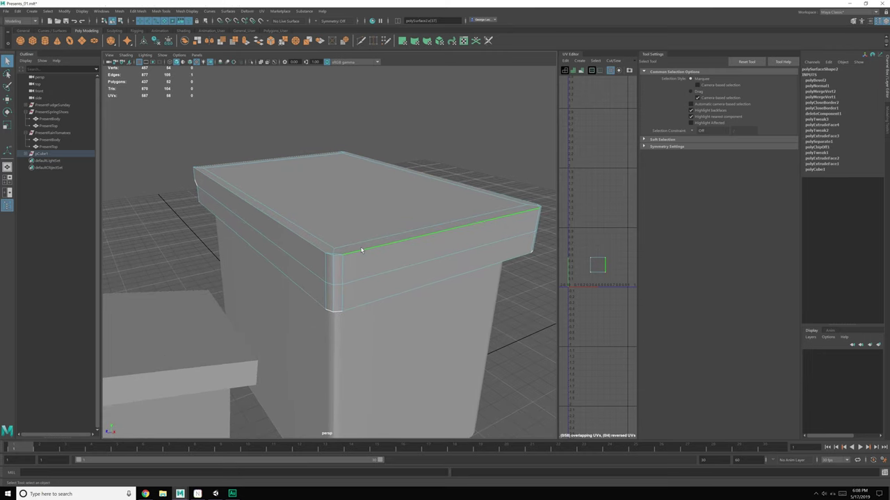
right_click_drag(394, 262, 415, 256, "shift")
left_click_drag(449, 260, 391, 296)
scroll(392, 296, "down", 2)
- Undo the top edge bevel and the unhiding, going back towards the lid's unbevelled state
key("ctrl+z")
key("ctrl+z")
key("ctrl+z")
key("F8")
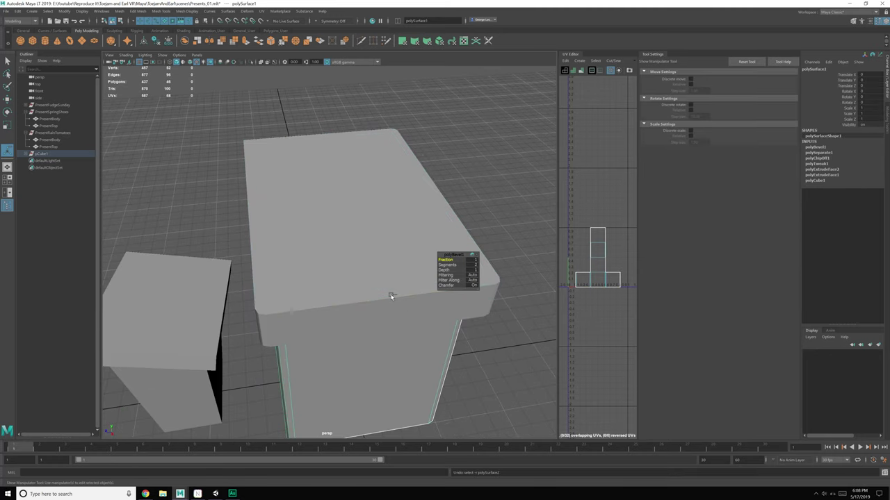
key("ctrl+z")
key("ctrl+z")
key("ctrl+z")
key("ctrl+z")
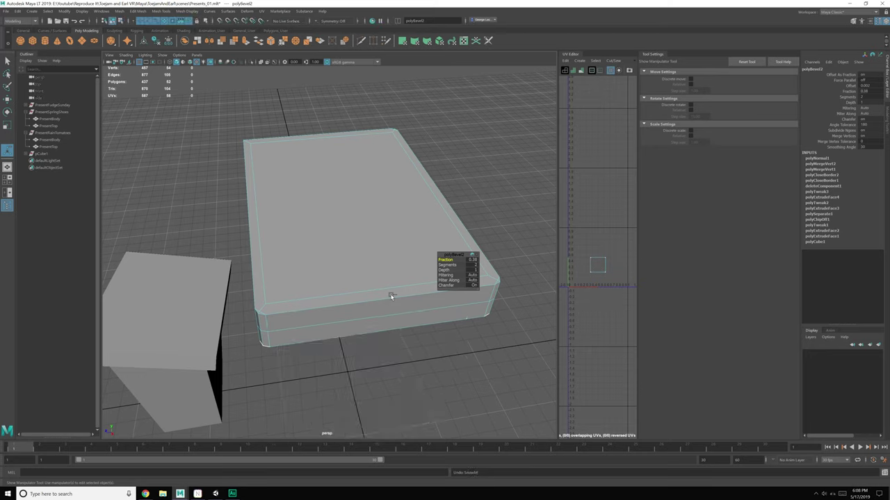
- Bevel the new lid's vertical corner edges and top perimeter edge loop in one operation
key("q")
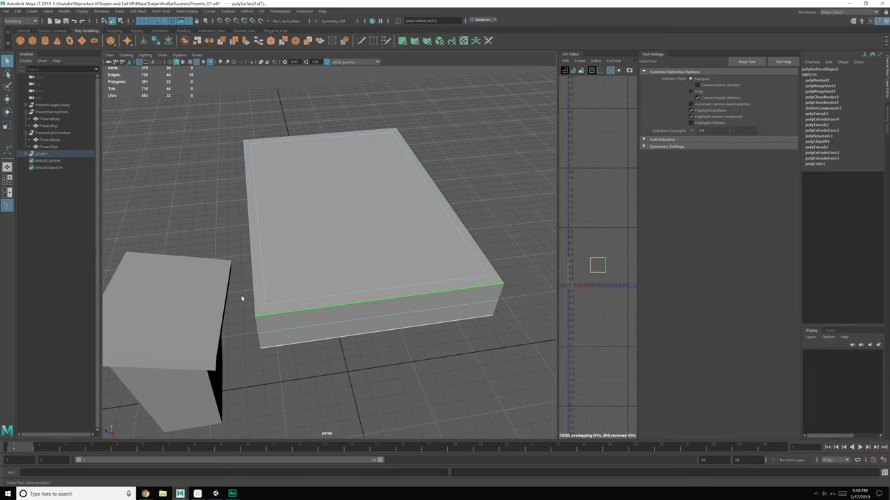
left_click_drag(244, 294, 322, 287, "alt")
double_click(283, 300, "shift")
right_click_drag(315, 213, 348, 214, "shift")
left_click_drag(305, 232, 347, 240, "alt")
key("q")
key("F8")
left_click(312, 135)
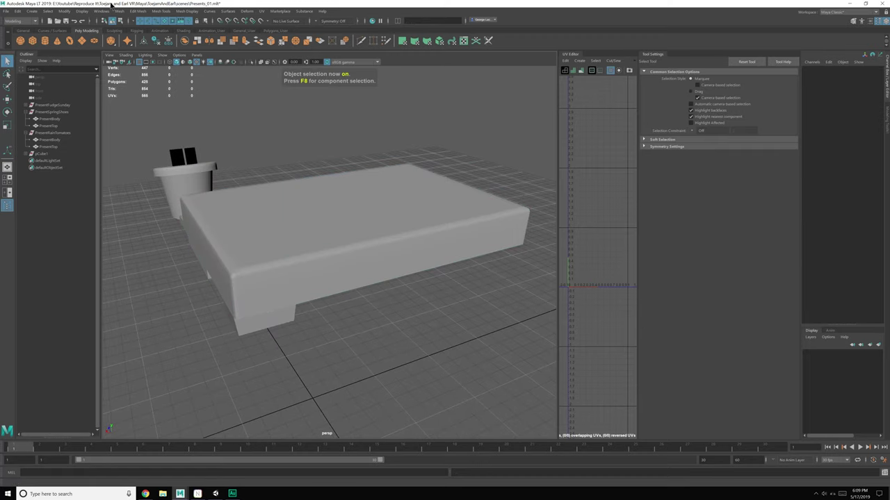
- Unhide all hidden objects to bring back the new box's body beneath its lid
left_click(83, 12)
mouse_move(111, 57)
left_click(221, 84)
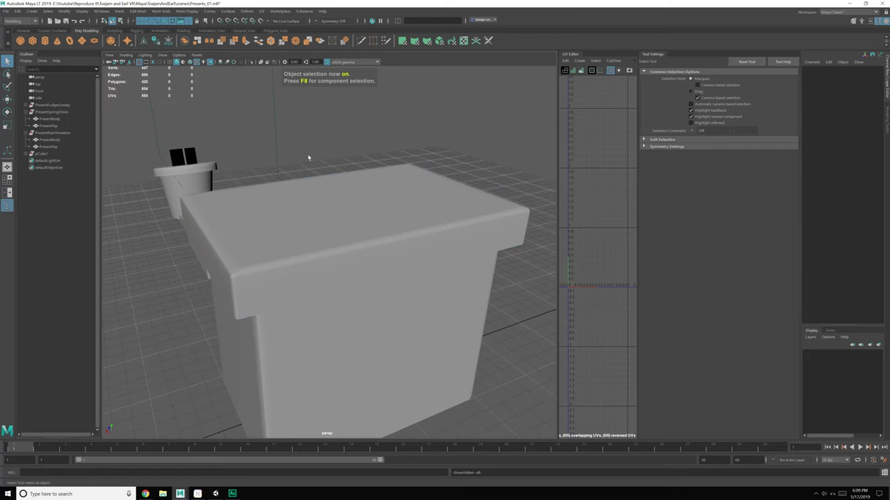
left_click_drag(343, 186, 370, 271, "alt")
- Delete the construction history of the new box's body and lid
left_click(379, 300)
left_click(324, 294)
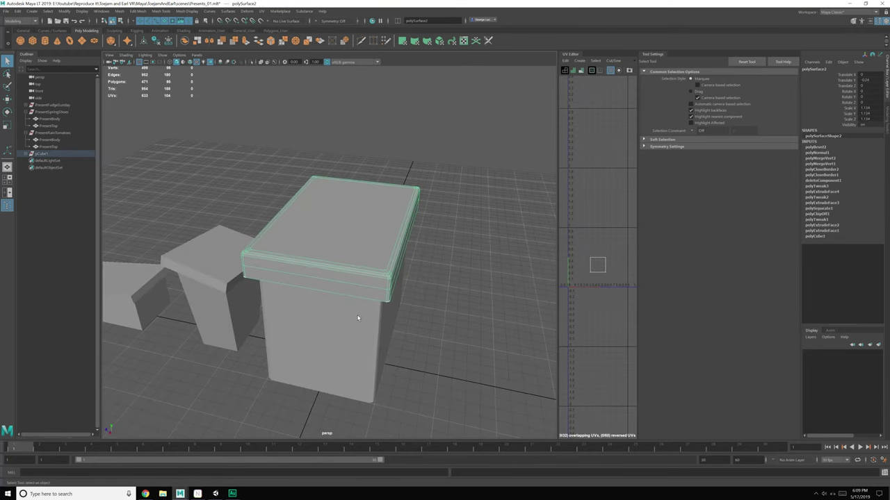
left_click(26, 153)
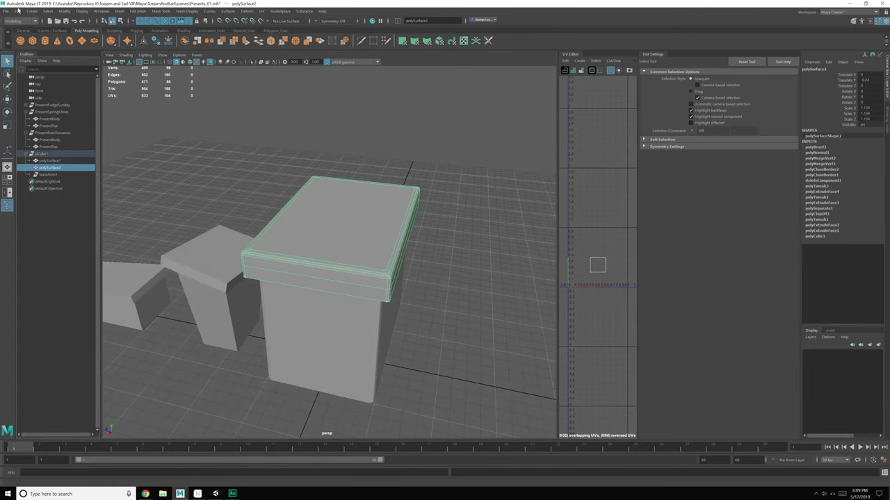
left_click(17, 12)
mouse_move(56, 93)
left_click(109, 103)
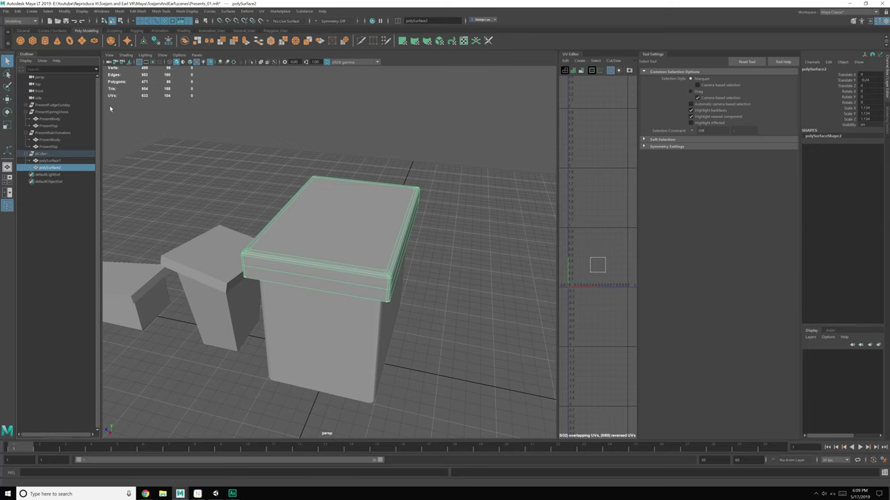
- Rename the new box's parent group as PresentIcarusWings
left_click(46, 154)
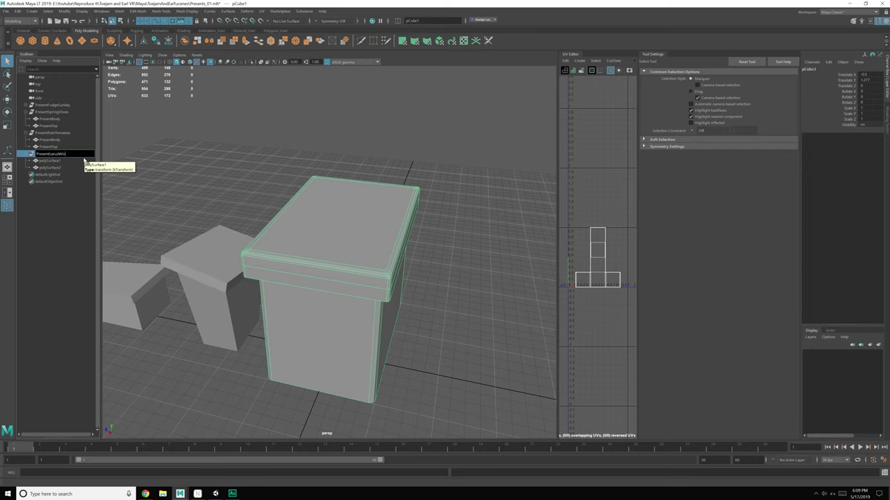
type("gs")
key("Return")
- Rename the new box's two child meshes as PresentBody and PresentTop
left_click(51, 160)
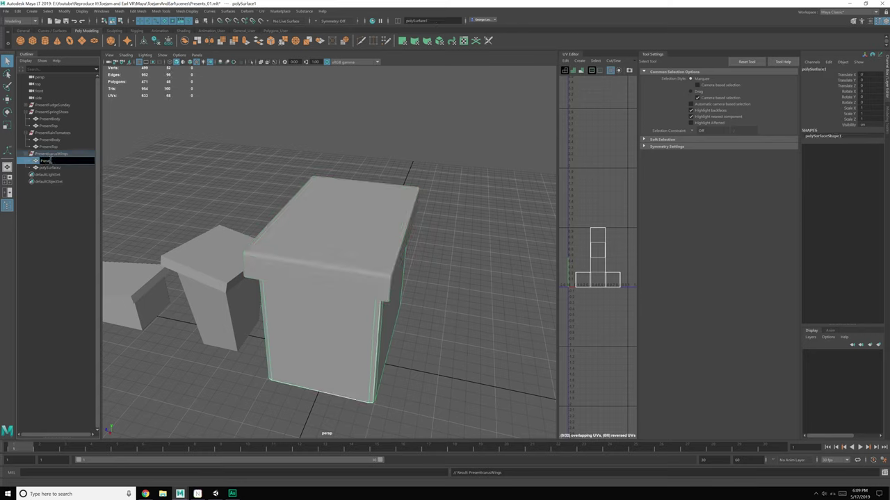
type("PresentBody")
key("Return")
left_click(61, 168)
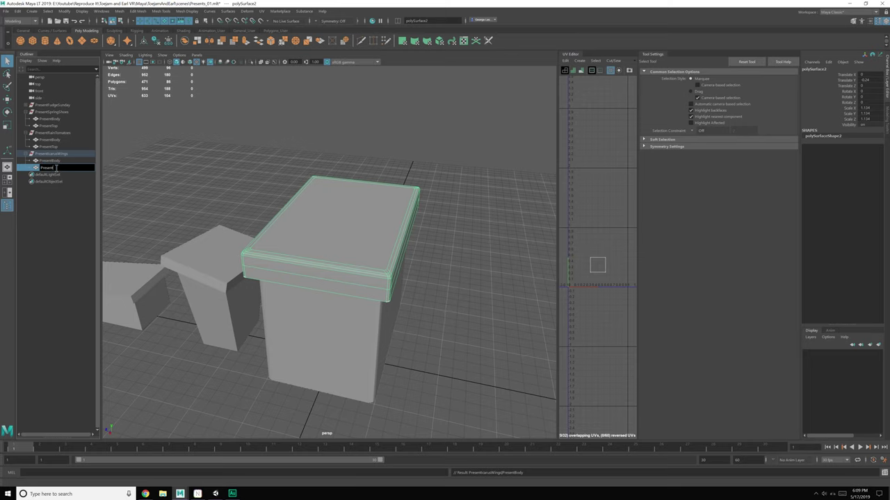
left_click_drag(302, 249, 312, 221, "alt")
key("w")
left_click_drag(368, 275, 380, 255, "alt")
left_click(63, 162)
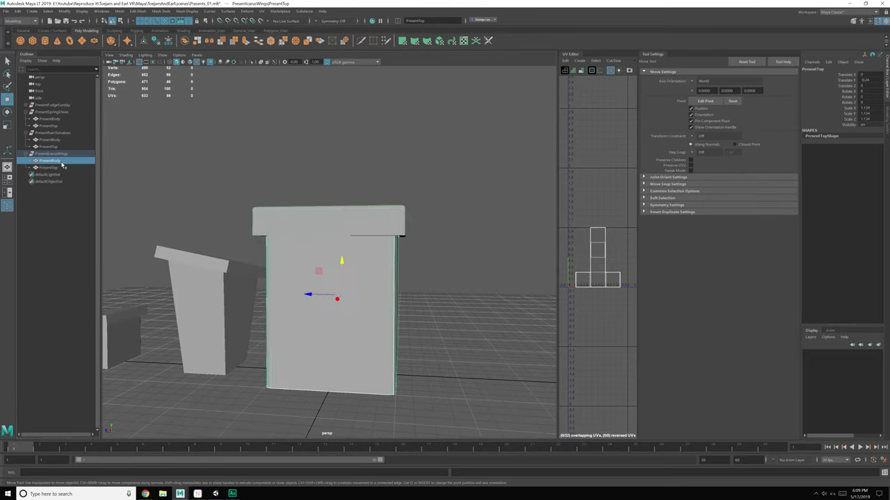
- Move the PresentIcarusWings group's pivot down to the box's base, snapping it to the grid
left_click(64, 154)
left_click_drag(288, 229, 315, 227, "alt")
key("d")
left_click(343, 261)
key("x")
middle_click_drag(354, 371, 349, 373)
key("d")
right_click_drag(358, 367, 394, 342, "alt")
middle_click_drag(394, 343, 424, 237, "alt")
left_click_drag(423, 238, 382, 313, "alt")
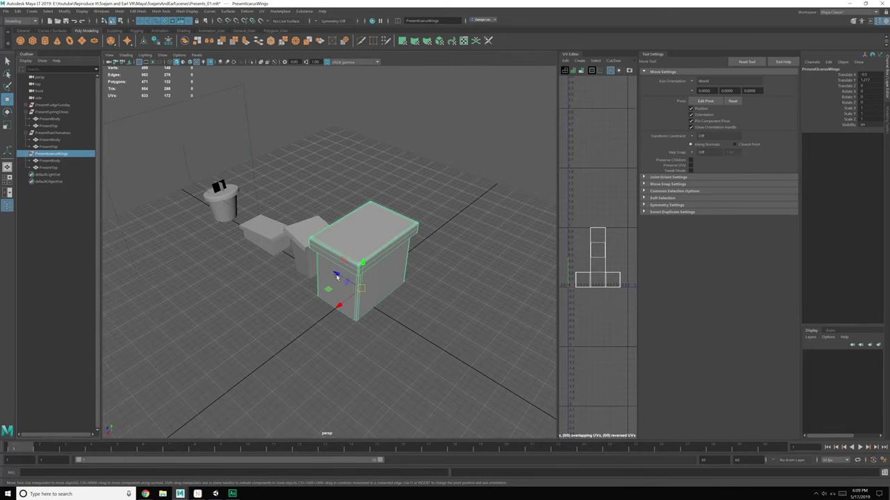
- Move the Icarus wings present to the far end of the row beyond the sundae cup, and save the scene
left_click_drag(335, 274, 160, 197)
left_click(326, 180)
key("ctrl+s")
left_click_drag(346, 229, 325, 262, "alt")
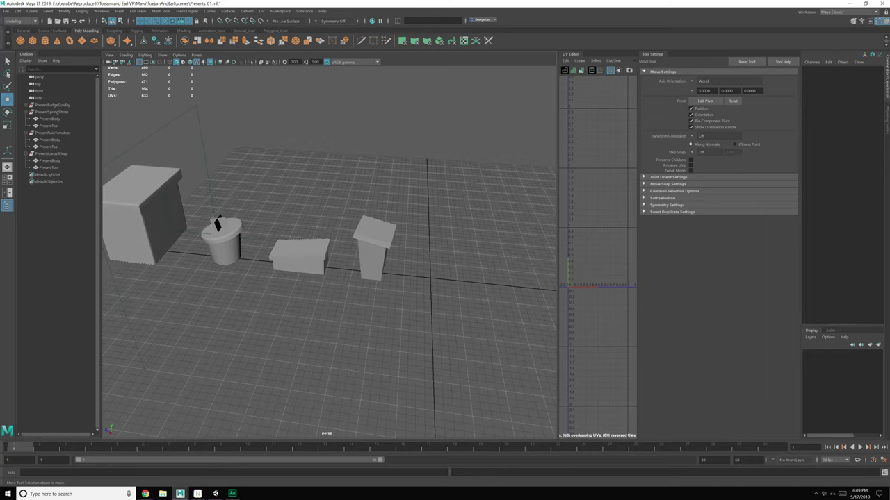
- Switch to the NovaMind mind map and check the Icarus Wings and Rocket Skates entries under Presents
key("alt+Tab")
left_click_drag(889, 58, 255, 66)
left_click(480, 267)
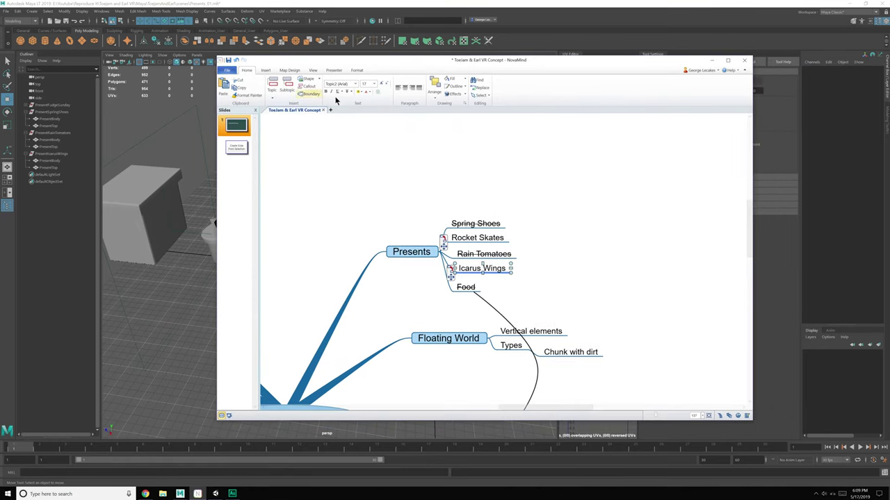
left_click(470, 238)
left_click_drag(470, 62, 889, 56)
- Strike through the Icarus Wings entry in the mind map and switch back to the presents scene in Maya LT
left_click(323, 262)
left_click(374, 257)
scroll(382, 272, "up", 2)
left_click(347, 281)
left_click(317, 276)
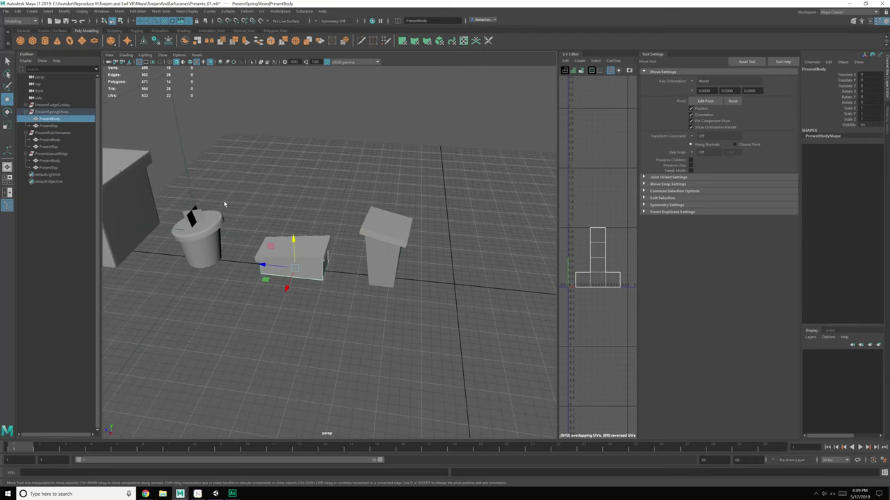
- Duplicate the PresentFudgeSunday group and move the copy to the end of the row beyond the tall rain tomatoes box
left_click(43, 112)
left_click(207, 255)
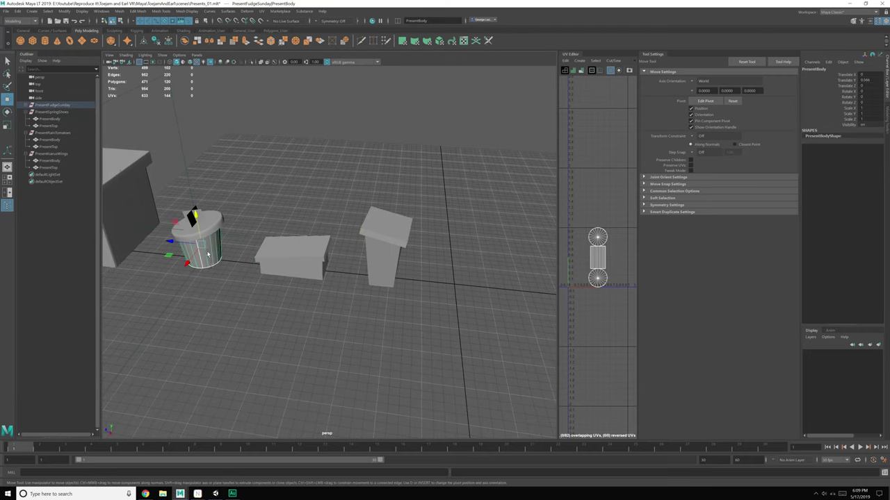
left_click(64, 105)
key("ctrl+d")
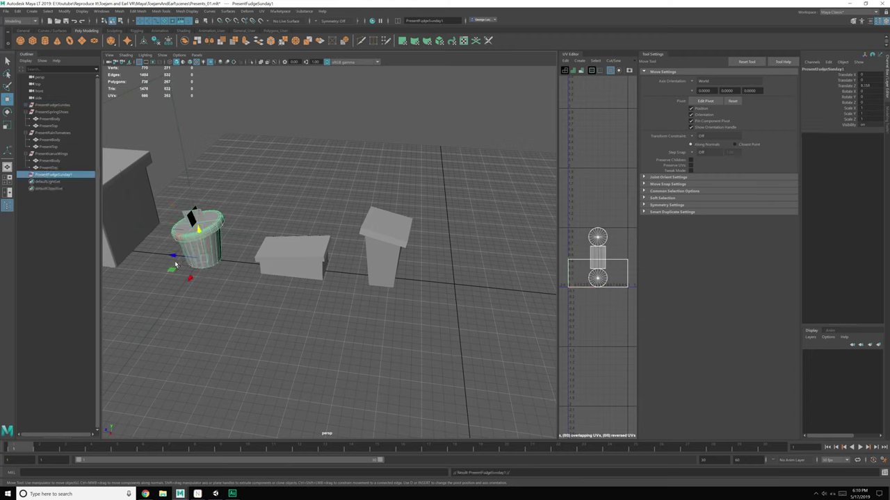
left_click_drag(174, 259, 459, 276)
- Rename the duplicated sundae group as PresentRocketSkates
double_click(65, 175)
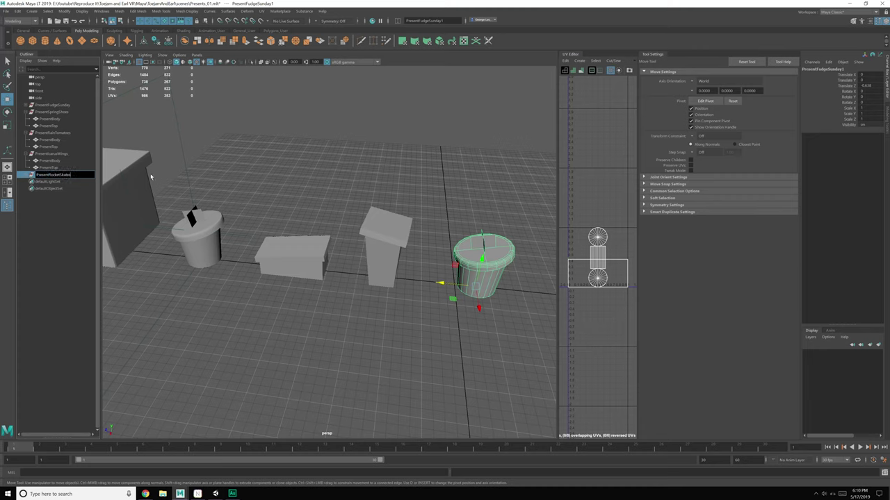
type("PresentRocketSkates")
key("Return")
- Scale the rocket skates present's lid and body together to make the cup wider
left_click(63, 189)
key("f")
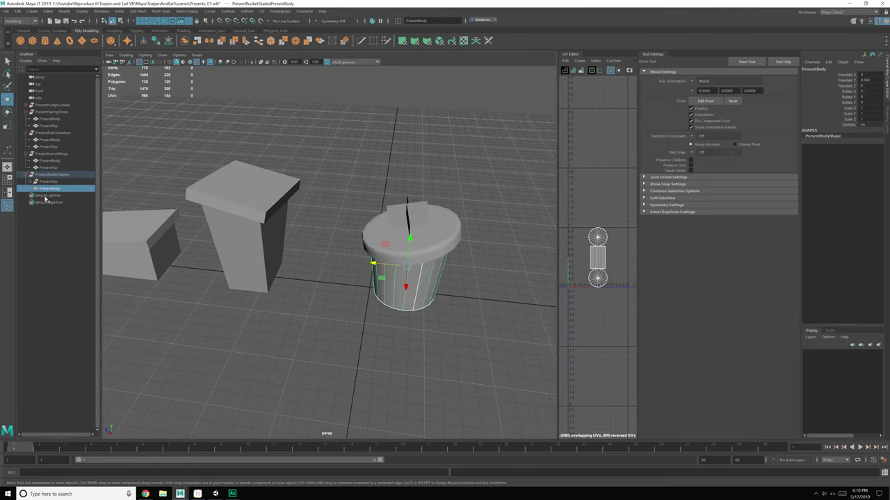
left_click(52, 182)
middle_click_drag(345, 270, 296, 262, "alt")
key("r")
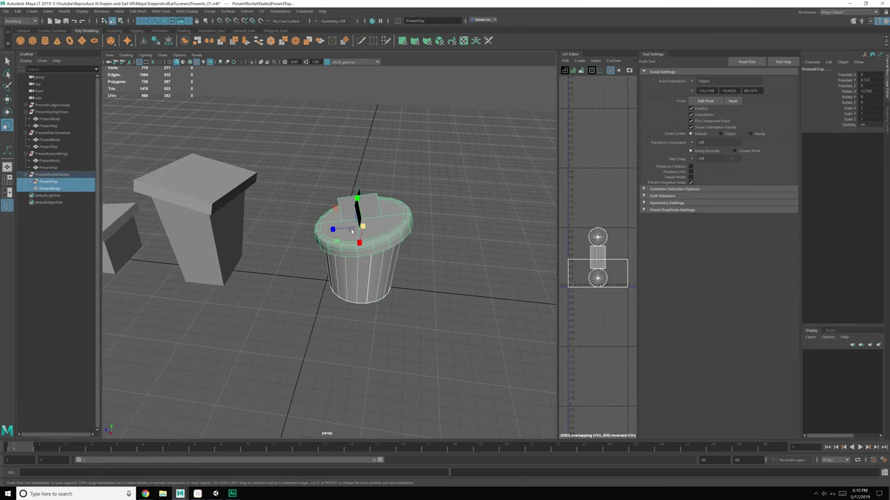
left_click_drag(331, 230, 385, 212)
- Delete the crossed upright planes from the top of the rocket skates present's lid
scroll(388, 258, "up", 3)
left_click(386, 212)
left_click(365, 207)
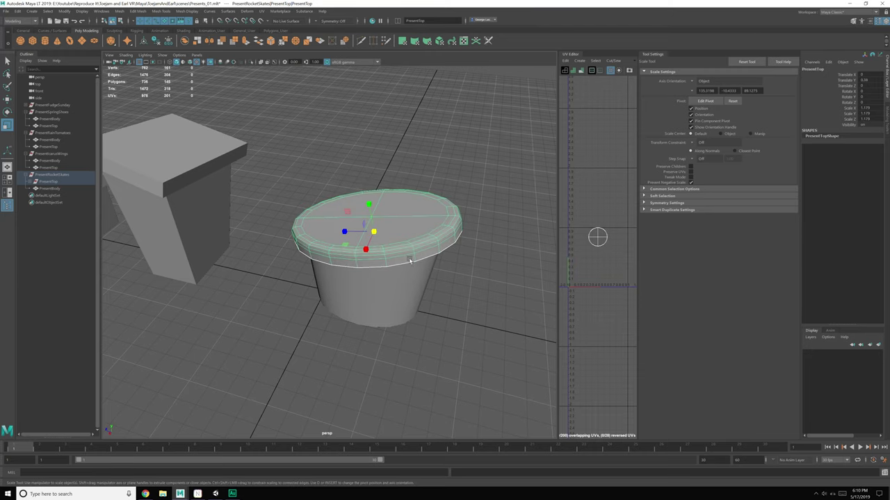
- Extrude every other side face around the rocket skates cup body to form vertical ribs, and return to object mode
left_click_drag(392, 306, 332, 257, "alt")
left_click(351, 236)
right_click_drag(332, 258, 332, 268)
left_click(322, 254)
left_click(362, 245, "shift")
left_click_drag(431, 250, 368, 262, "alt")
middle_click_drag(368, 262, 258, 263, "alt")
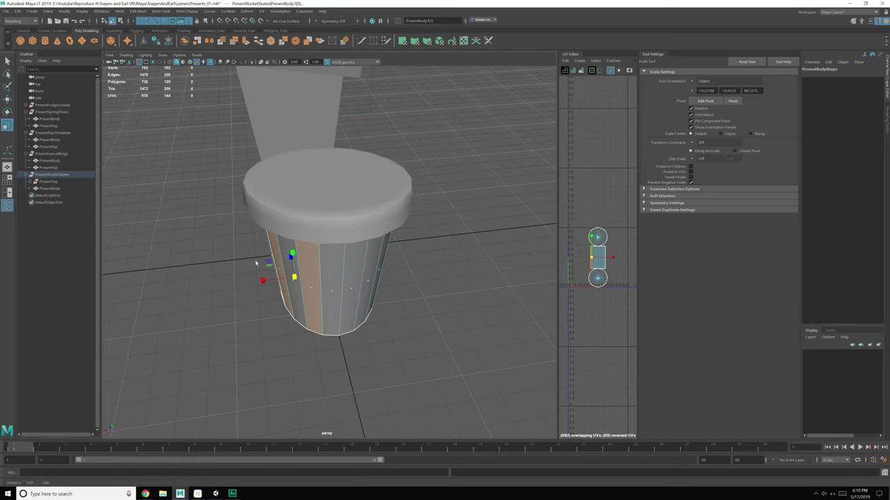
left_click(352, 289, "shift")
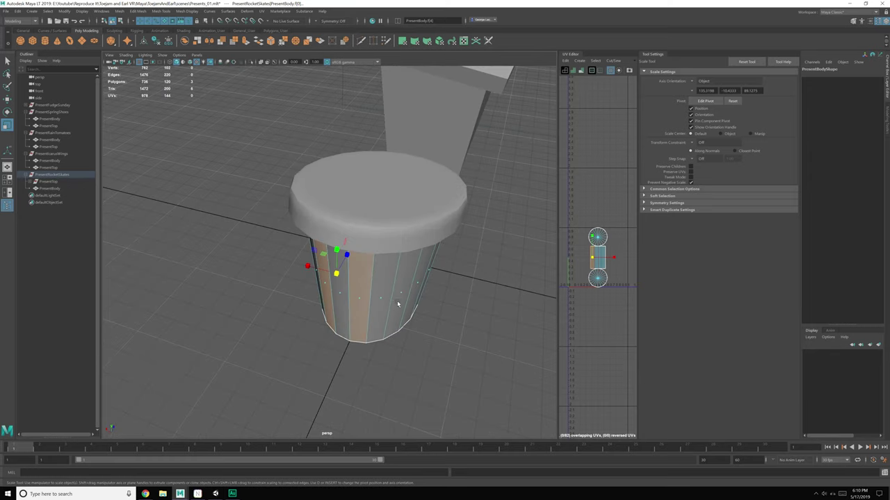
key("q")
left_click_drag(413, 309, 374, 310, "alt")
key("ctrl+z")
left_click(326, 305, "shift")
left_click(341, 314, "shift")
left_click(389, 305, "shift")
left_click_drag(433, 313, 453, 297, "alt")
left_click(376, 297, "shift")
key("ctrl+e")
key("F8")
key("F8")
key("F8")
left_click(443, 353)
- Select the PresentRocketSkates group and delete all construction history in the scene
scroll(442, 350, "down", 5)
left_click_drag(442, 349, 347, 335, "alt")
left_click(440, 236)
middle_click_drag(437, 240, 369, 281, "alt")
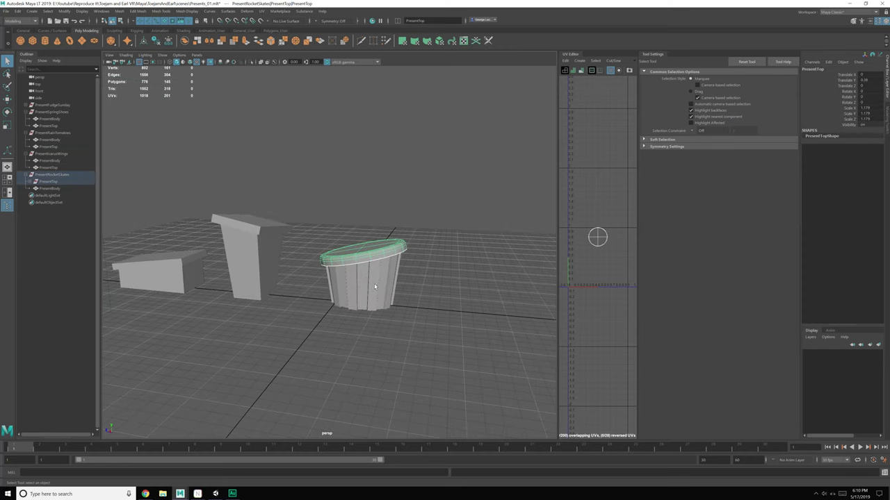
left_click(369, 282)
left_click(52, 182)
left_click(54, 175)
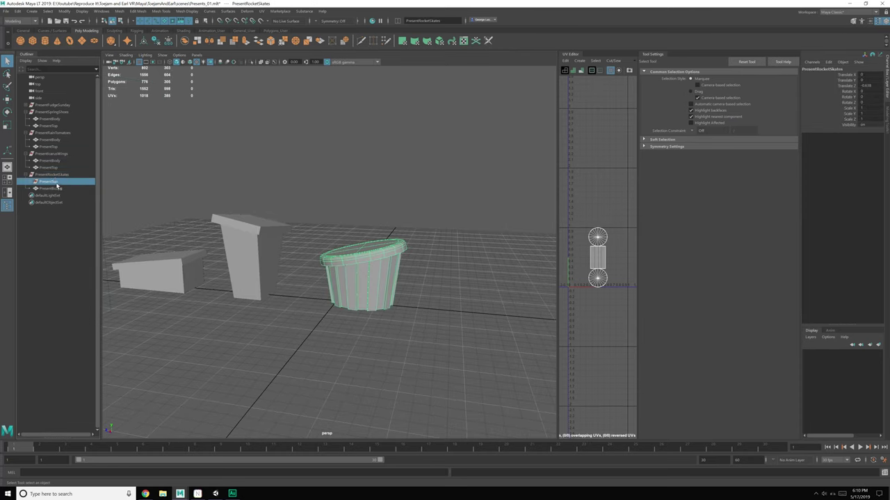
left_click(18, 11)
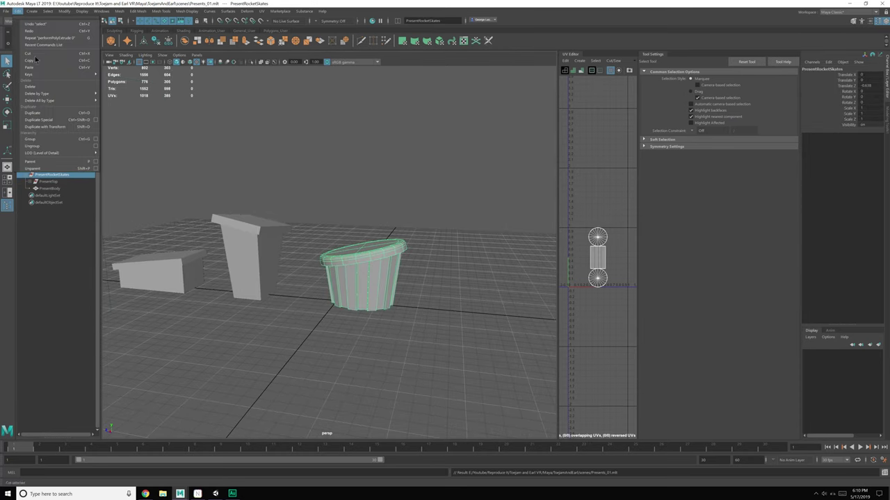
mouse_move(50, 100)
left_click(119, 107)
- Ungroup the nested PresentTop group inside PresentRocketSkates, and save the scene
left_click(51, 182)
left_click(36, 181)
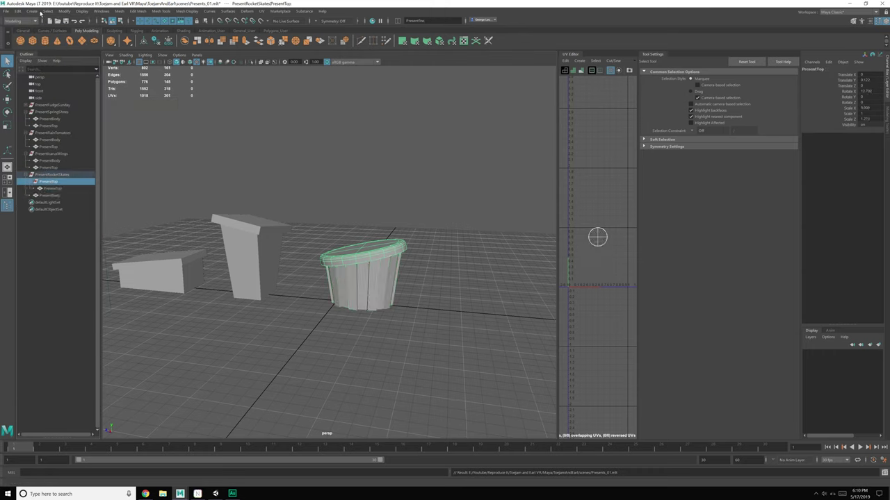
left_click(18, 11)
left_click(42, 153)
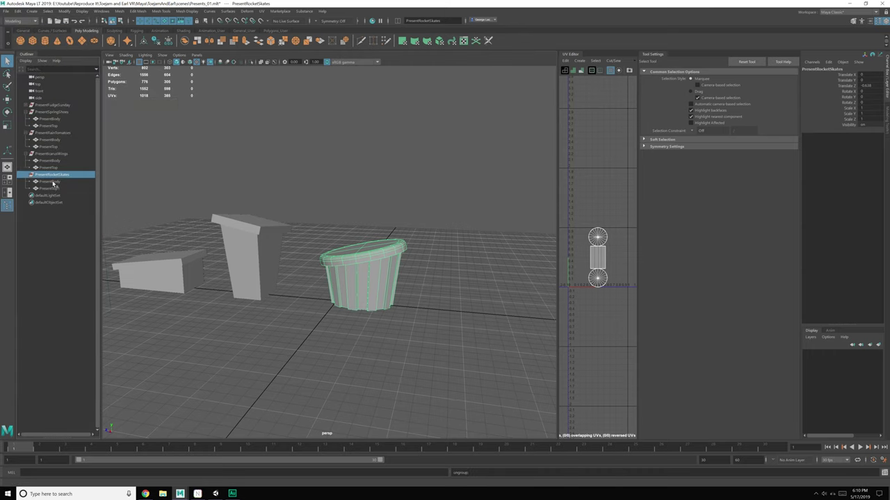
scroll(353, 244, "down", 6)
left_click_drag(353, 244, 415, 254, "alt")
left_click(415, 255)
key("ctrl+s")
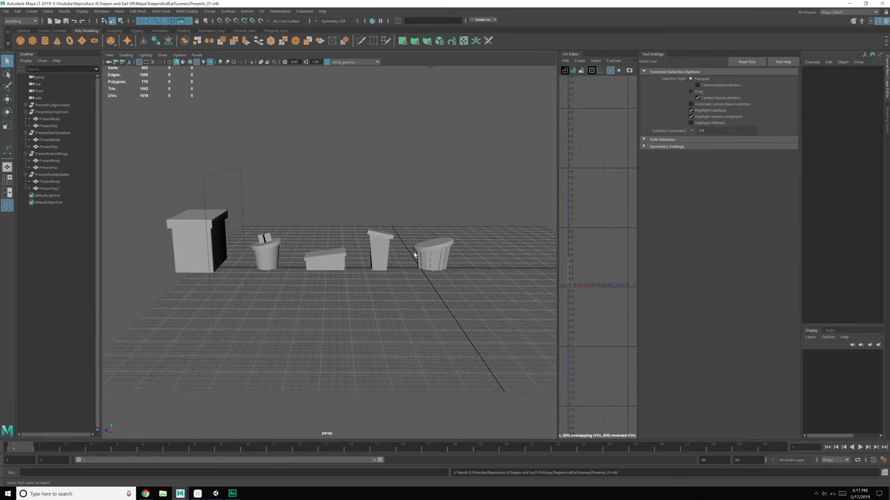
- Switch to the NovaMind mind map, underline the Rocket Skates entry and strike through the Presents topic
key("alt+Tab")
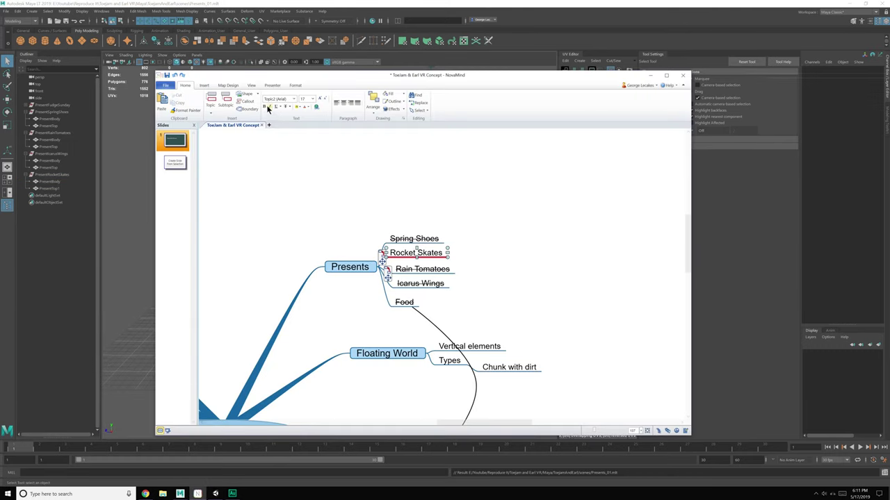
left_click(409, 254)
left_click(407, 255)
left_click(280, 107)
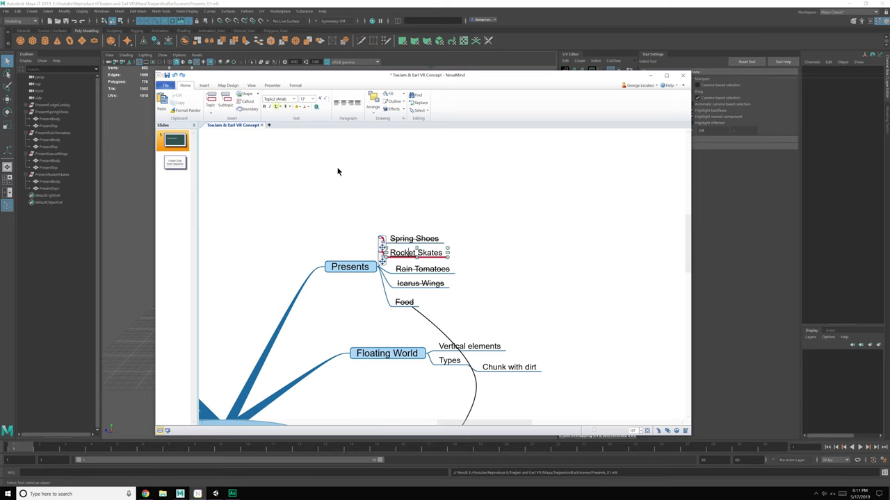
double_click(397, 248)
left_click(276, 106)
left_click(343, 215)
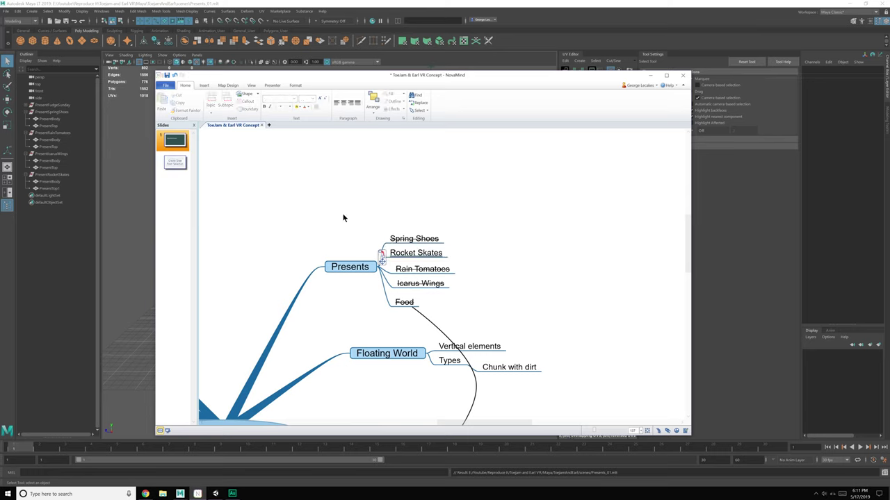
left_click(355, 272)
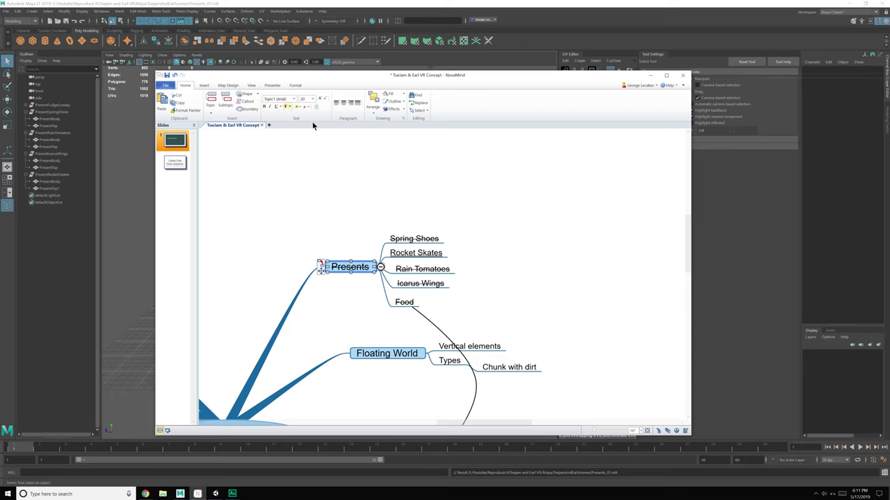
- Rearrange the mind map with Presents beside Ship Piece and Elevator, NPC on the opposite side, and Floating World repositioned
scroll(359, 295, "down", 4)
left_click_drag(345, 253, 431, 299)
scroll(430, 299, "down", 5, "ctrl")
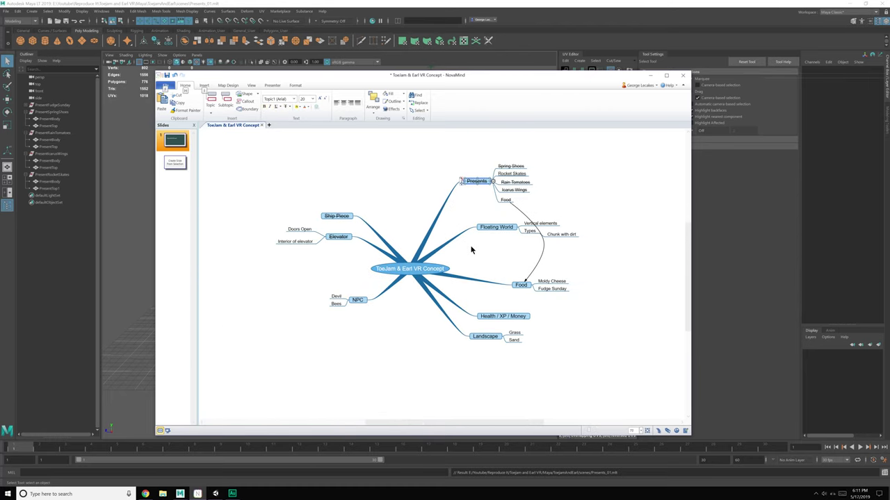
left_click_drag(473, 199, 495, 238)
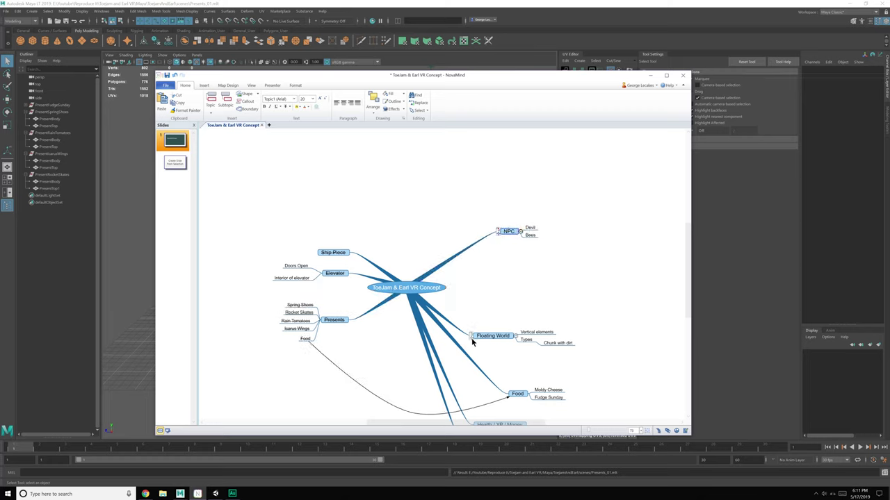
left_click_drag(471, 336, 495, 276)
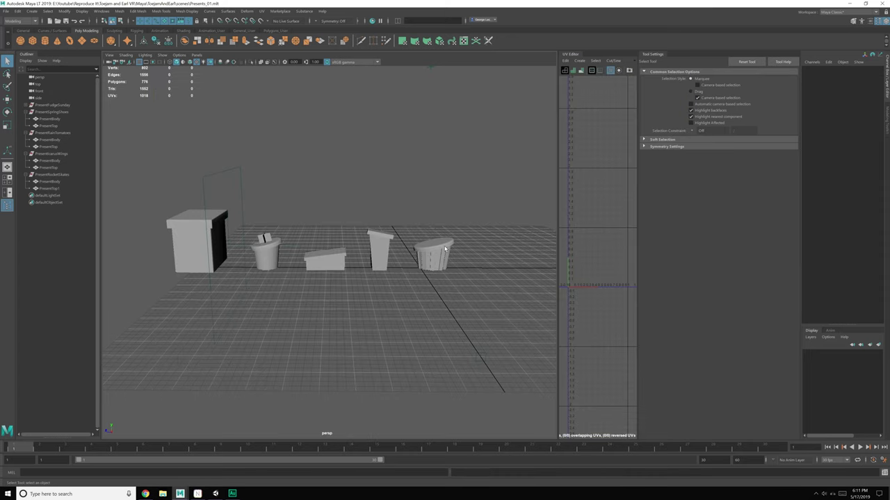
- Return to Maya LT and snap the rocket skates, Icarus wings and rain tomatoes presents to the grid origin
left_click(433, 244)
left_click_drag(278, 208, 241, 233, "alt")
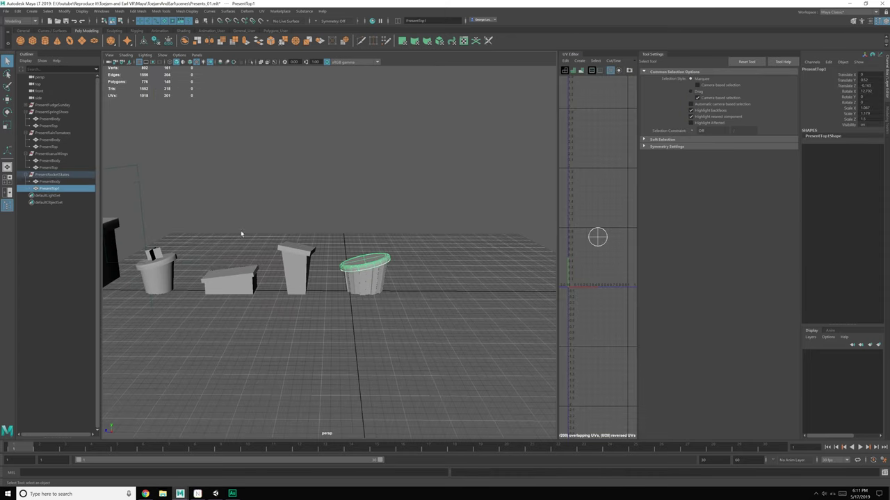
left_click(50, 176)
key("w")
right_click_drag(232, 239, 373, 279, "alt")
middle_click_drag(373, 280, 367, 243, "alt")
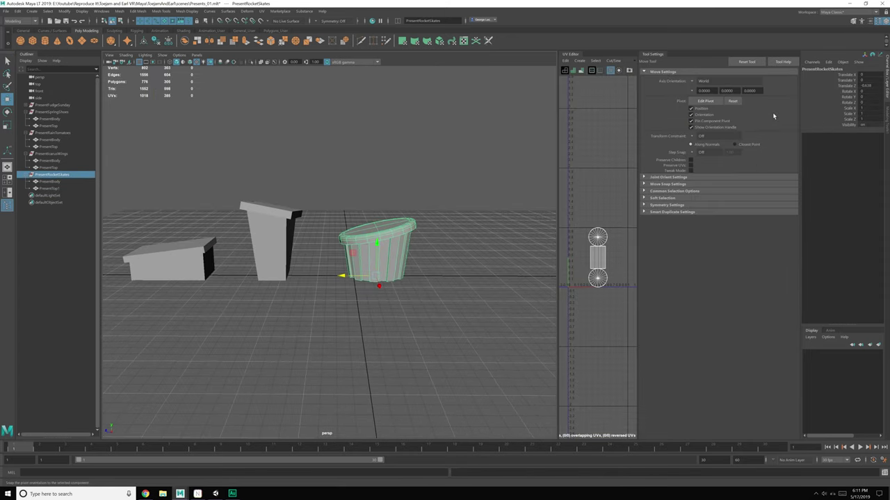
right_click_drag(398, 280, 387, 330, "alt")
left_click_drag(387, 329, 383, 314, "alt")
middle_click_drag(383, 314, 367, 209, "alt")
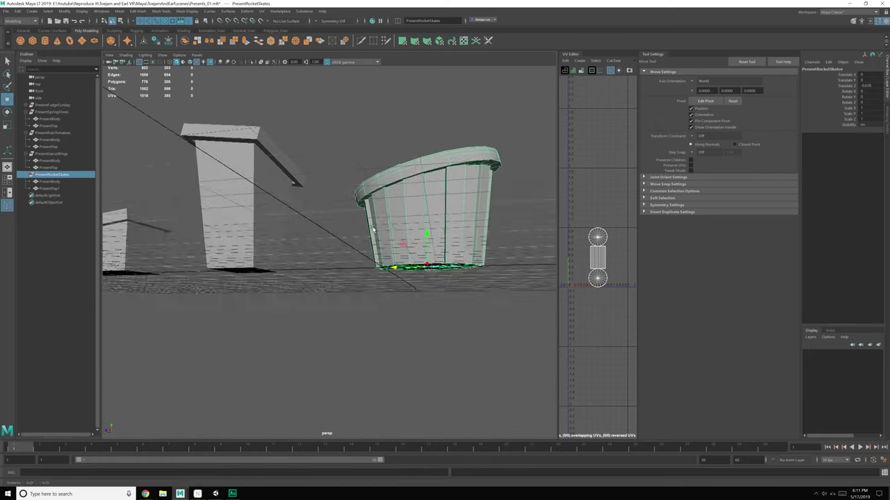
left_click_drag(364, 209, 405, 286, "alt")
left_click(27, 155)
left_click_drag(334, 278, 363, 248, "alt")
key("x")
middle_click_drag(435, 282, 435, 280)
left_click(325, 265)
- Snap the PresentSpringShoes and PresentFudgeSunday groups to the grid origin
left_click(50, 113)
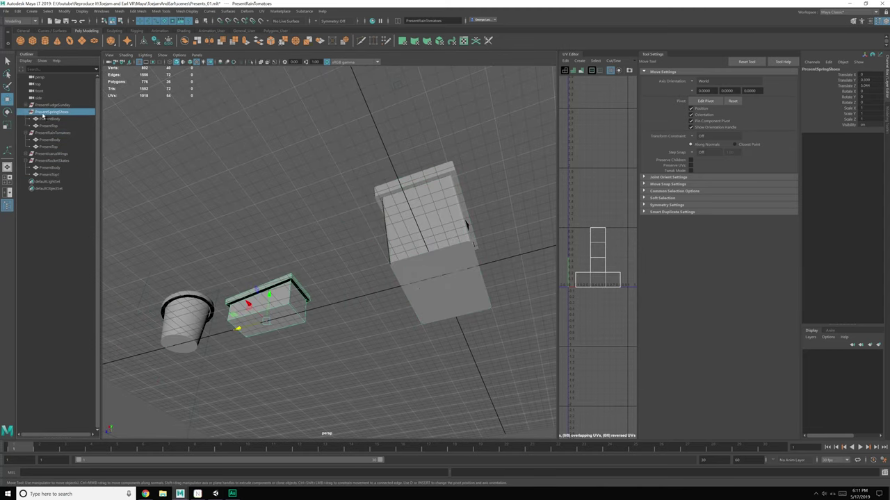
middle_click(438, 278)
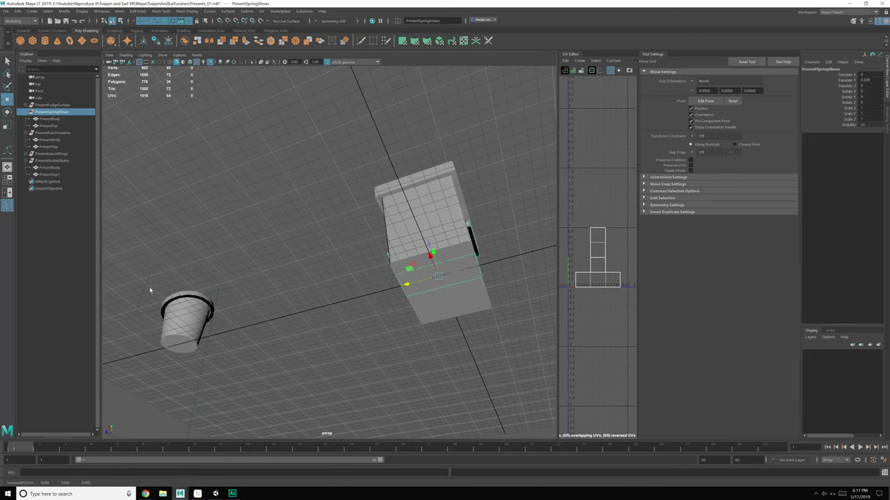
left_click(47, 106)
key("x")
middle_click_drag(440, 277, 439, 276)
key("q")
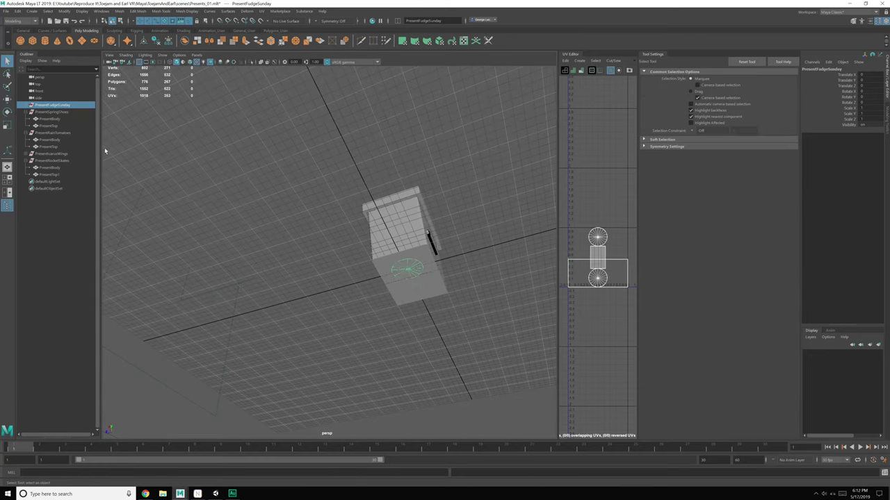
- Collapse the present groups in the Outliner and freeze the translate, rotate and scale transformations of all five
left_click(26, 112)
left_click(25, 119)
left_click(26, 133)
left_click(47, 132, "shift")
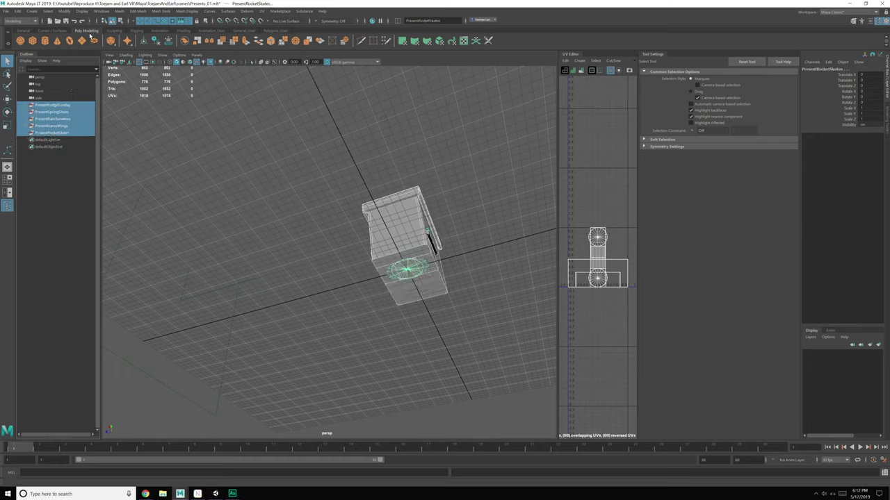
left_click(64, 11)
left_click(130, 43)
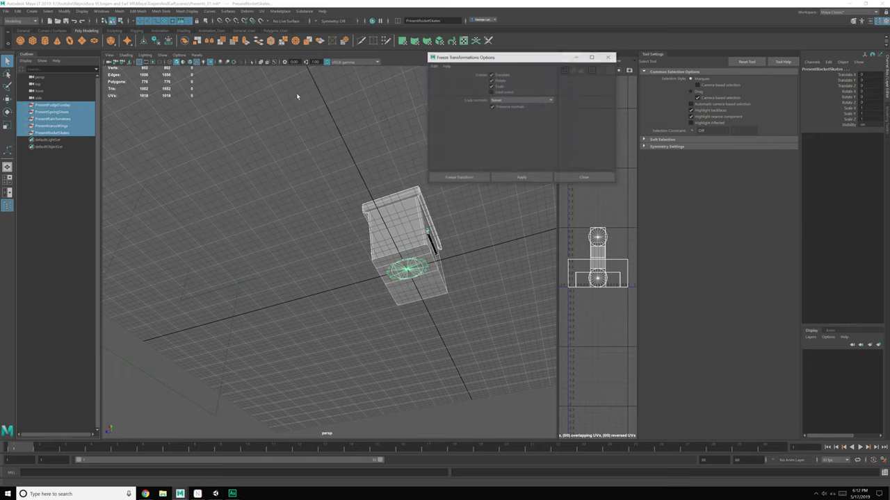
left_click(518, 179)
left_click(580, 179)
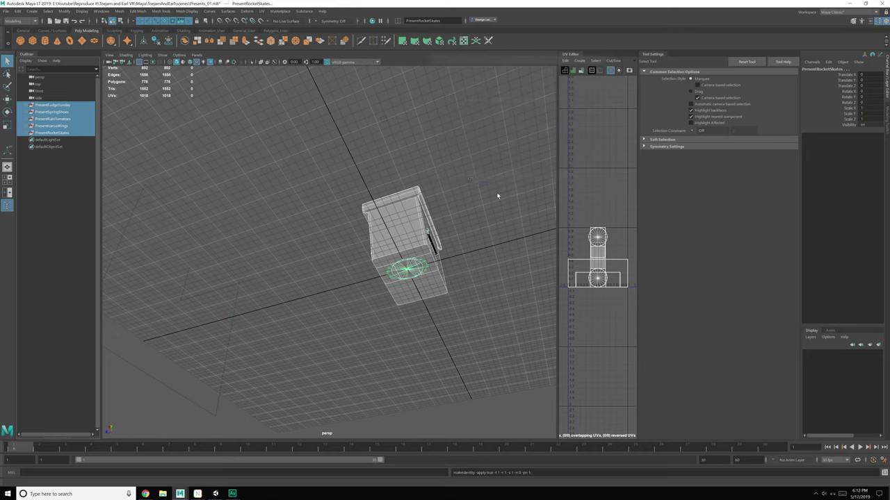
- Check the present groups at the origin and move PresentIcarusWings 0.5 along X with grid snapping to centre it
left_click_drag(470, 195, 480, 229, "alt")
middle_click_drag(481, 203, 448, 222, "alt")
left_click_drag(448, 222, 393, 285, "alt")
left_click(51, 112)
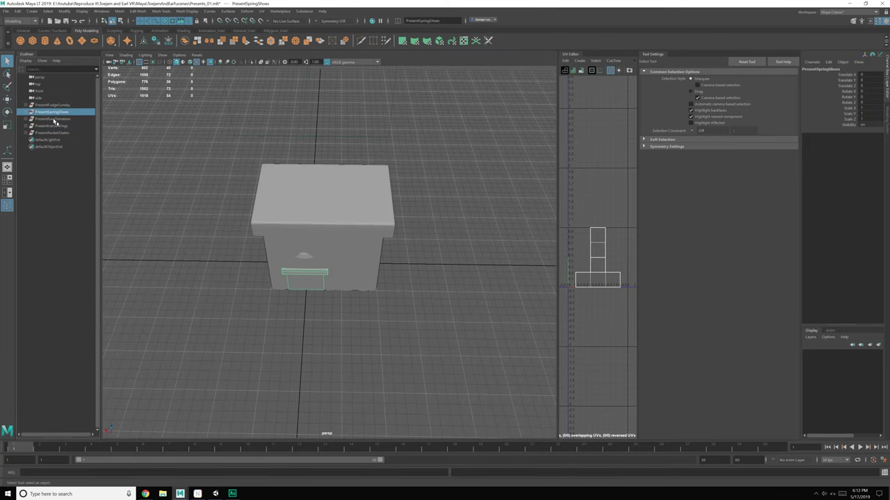
left_click(54, 119)
left_click(55, 127)
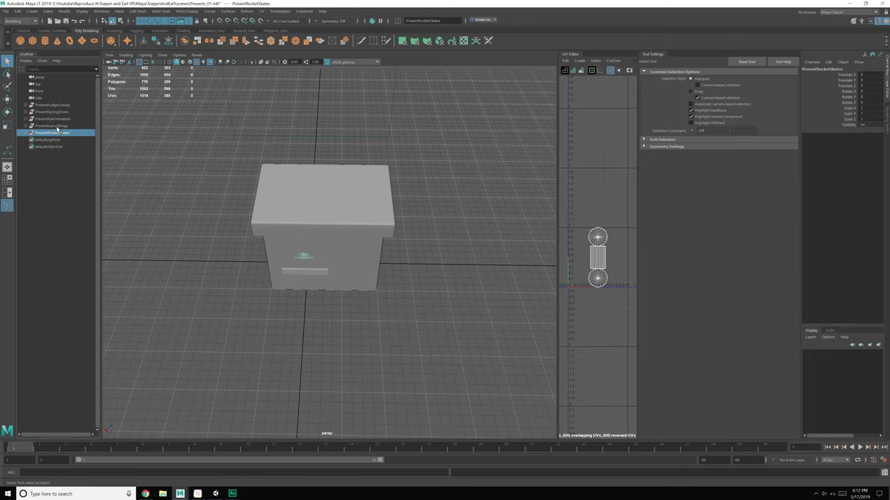
middle_click_drag(249, 230, 332, 216, "alt")
scroll(334, 217, "up", 3)
key("w")
middle_click_drag(409, 233, 368, 232, "alt")
key("x")
mouse_move(362, 247)
left_mouse_down()
mouse_move(346, 251)
mouse_move(363, 248)
left_mouse_up()
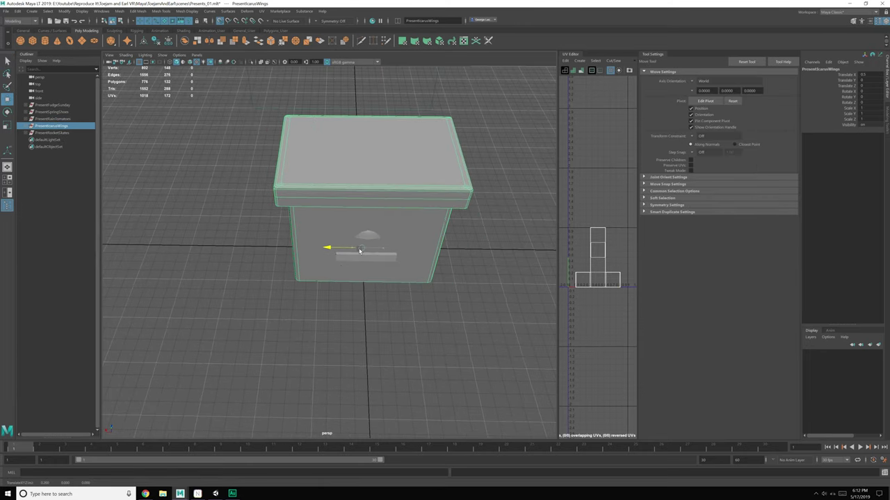
- Freeze the translate, rotate and scale transformations of PresentIcarusWings and save the scene
left_click(64, 11)
left_click(131, 43)
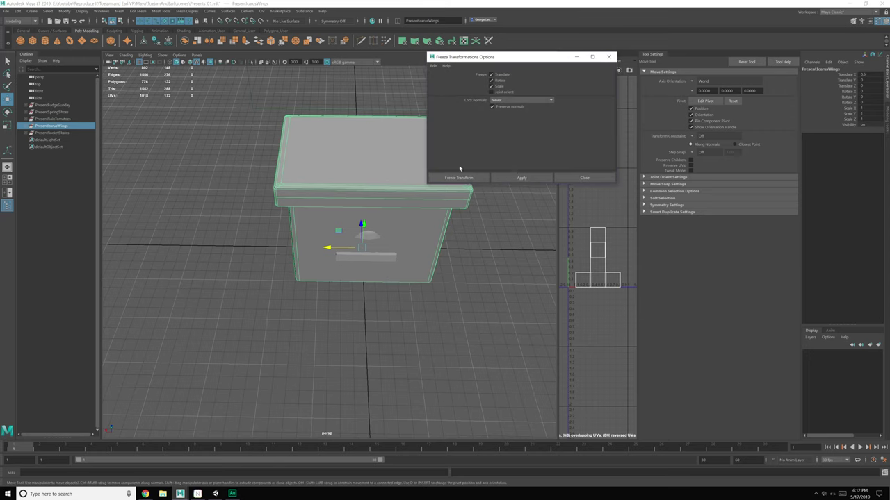
left_click(525, 177)
left_click(582, 179)
left_click(499, 209)
key("ctrl+s")
- Open the Game Exporter for PresentFudgeSunday and create a Presents folder inside Assets/Models for the export path
left_click(53, 106)
left_click(11, 11)
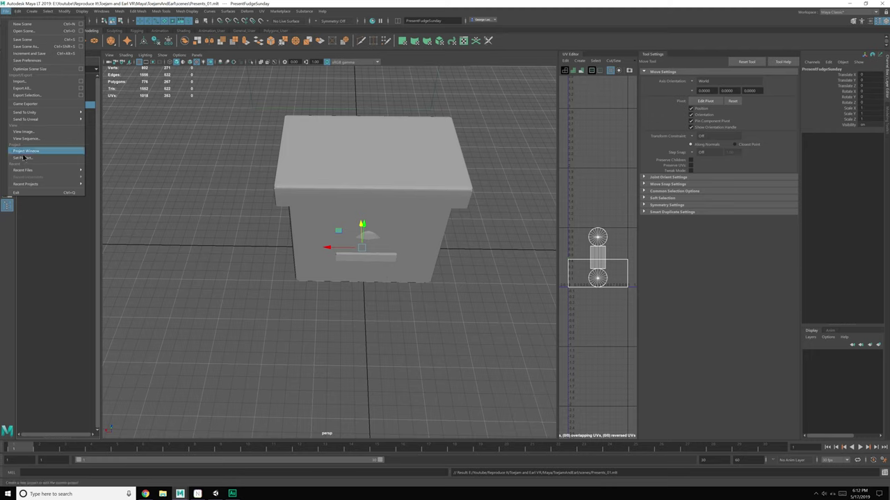
mouse_move(36, 120)
left_click(26, 103)
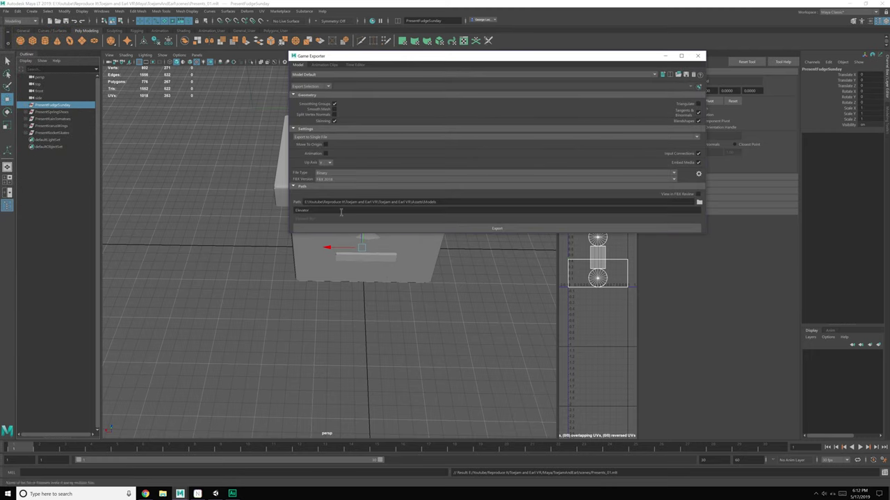
left_click(699, 201)
right_click(197, 185)
double_click(177, 135)
right_click(191, 195)
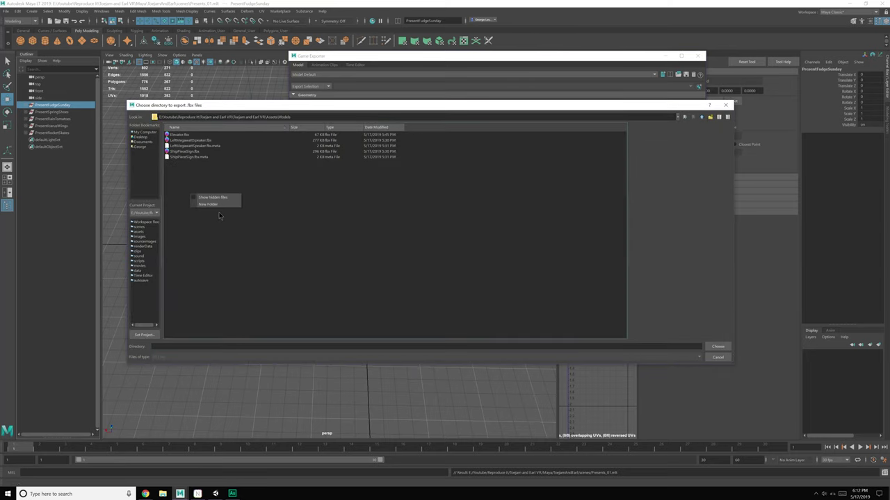
left_click(217, 205)
type("Present")
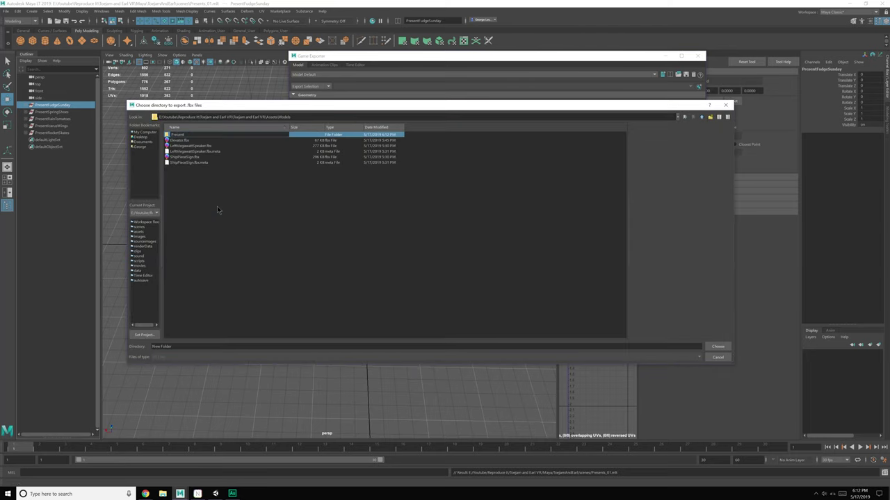
type("s")
key("Return")
double_click(182, 134)
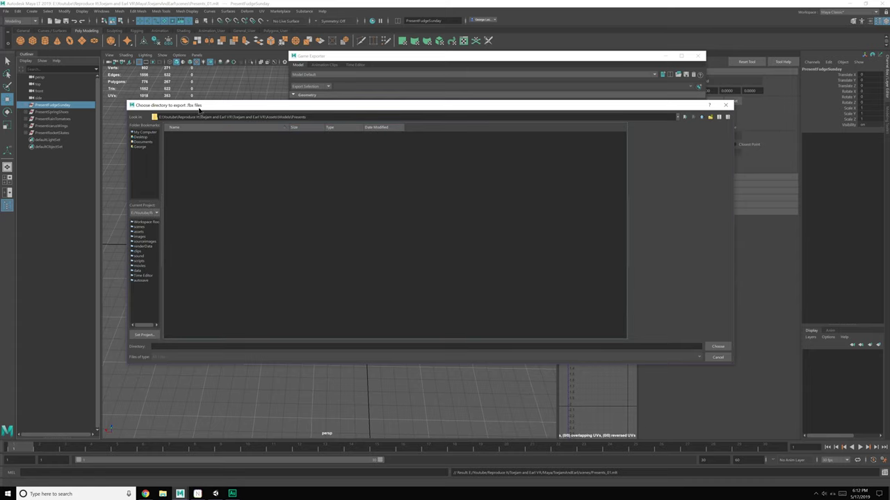
left_click_drag(200, 109, 175, 170)
left_click(187, 408)
type("f")
key("BackSpace")
type("Fudg")
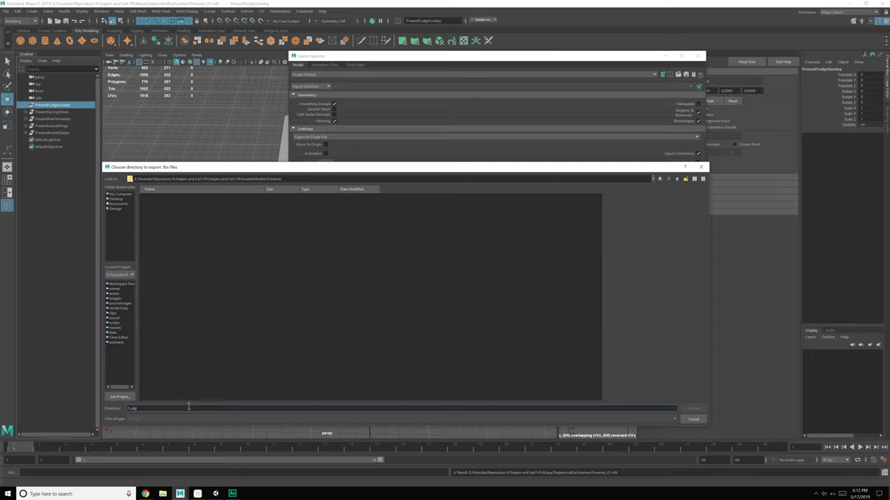
type("u")
key("BackSpace")
key("BackSpace")
type("PresentFudgeSunday")
key("Return")
left_click(406, 309)
left_click_drag(171, 410, 81, 409)
key("BackSpace")
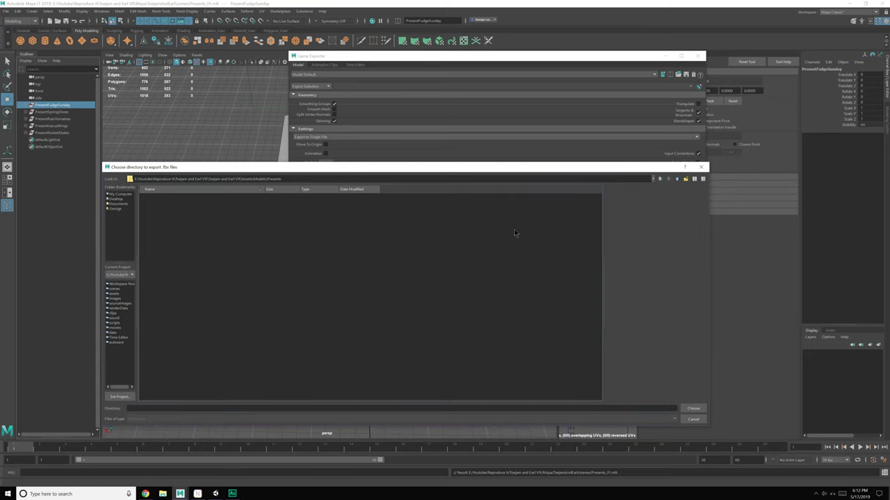
- Set the export path to the Presents folder and export PresentFudgeSunday under the file name PresentFudgeSunday
left_click(693, 409)
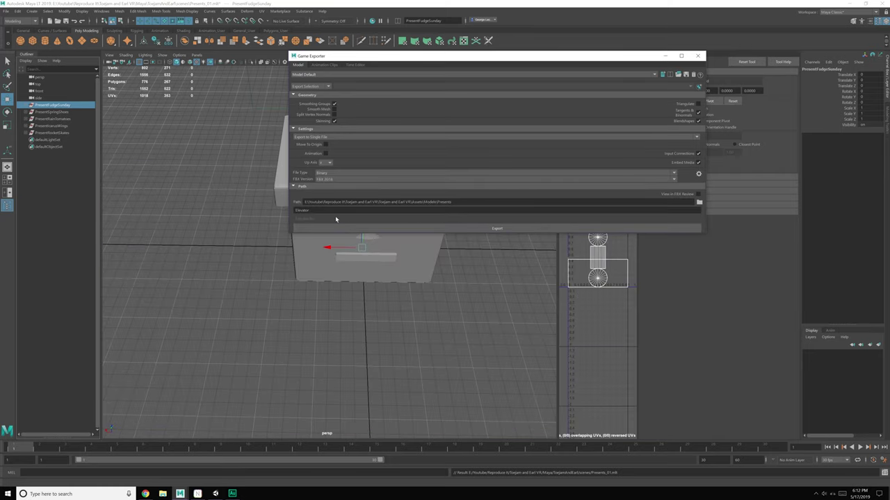
left_click(351, 228)
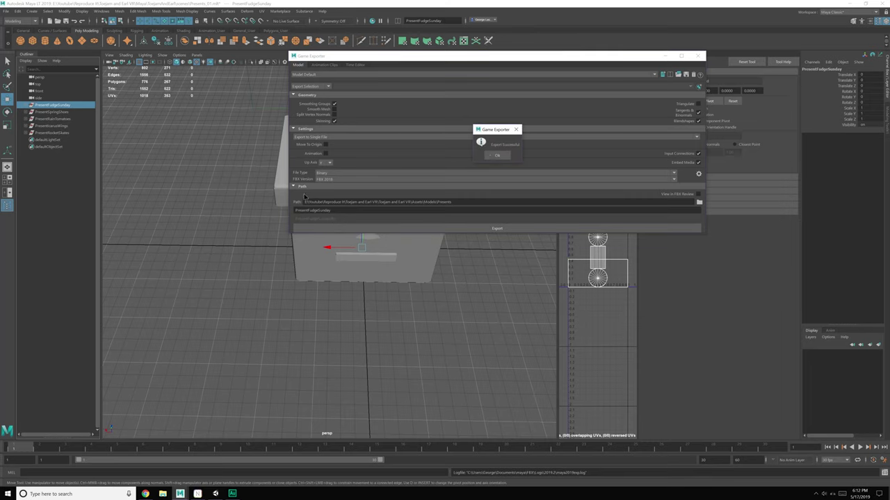
left_click(503, 155)
- Export the PresentSpringShoes group under the file name PresentSpringShoes
left_click(53, 112)
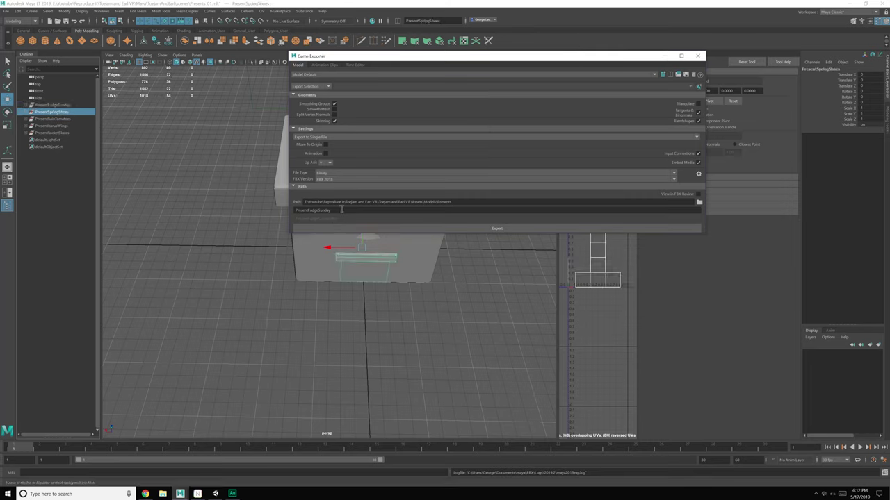
left_click_drag(331, 209, 313, 217)
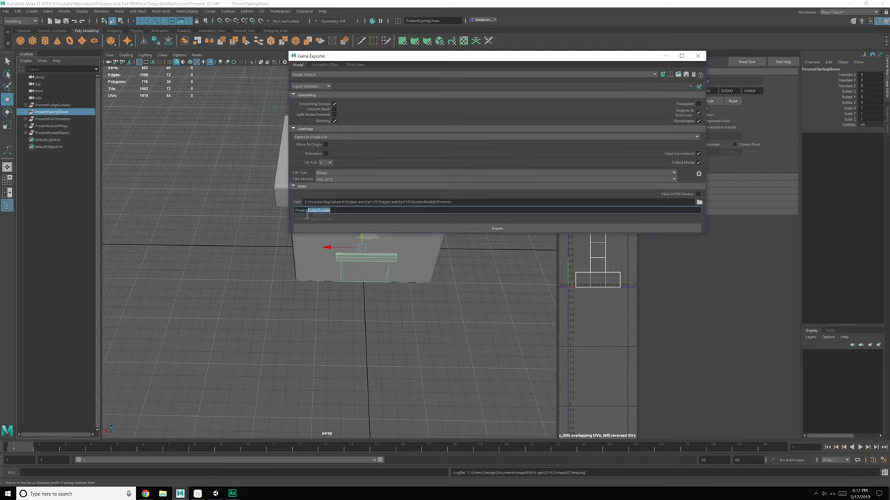
type("SpringShoes")
left_click(341, 228)
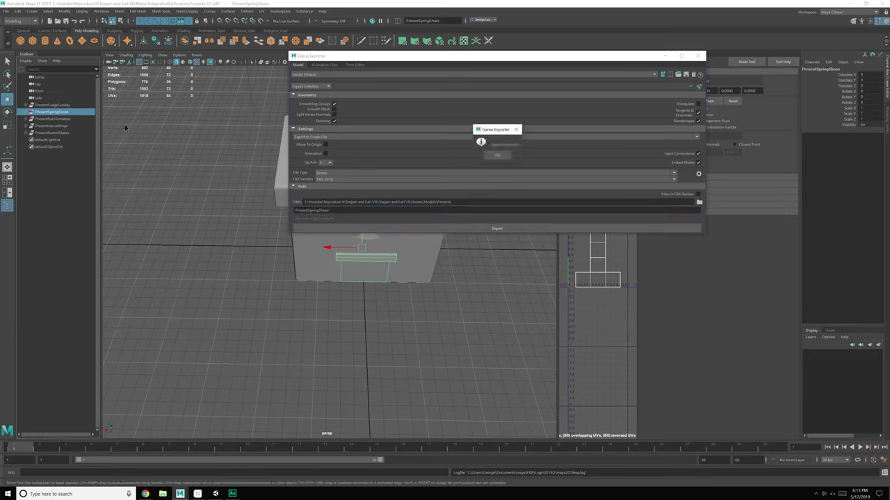
left_click(499, 158)
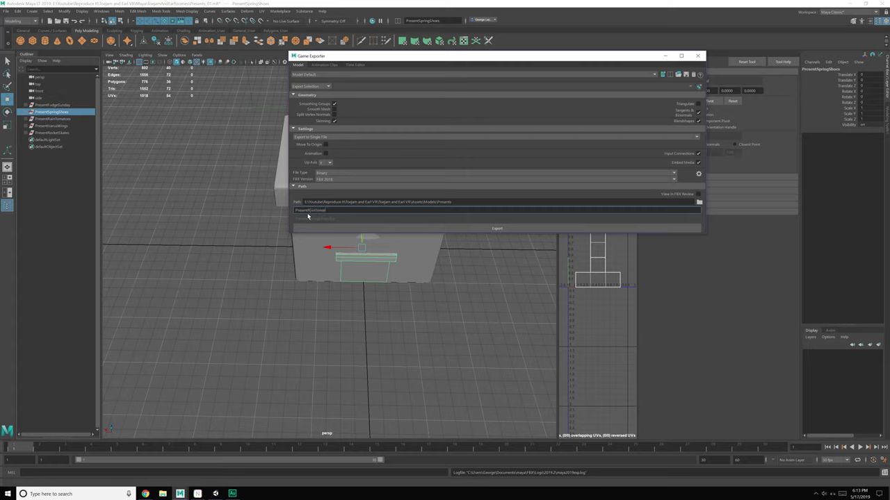
- Export the PresentRainTomatoes and PresentIcarusWings groups, each under a file name matching its group name
left_click(382, 227)
left_click(515, 157)
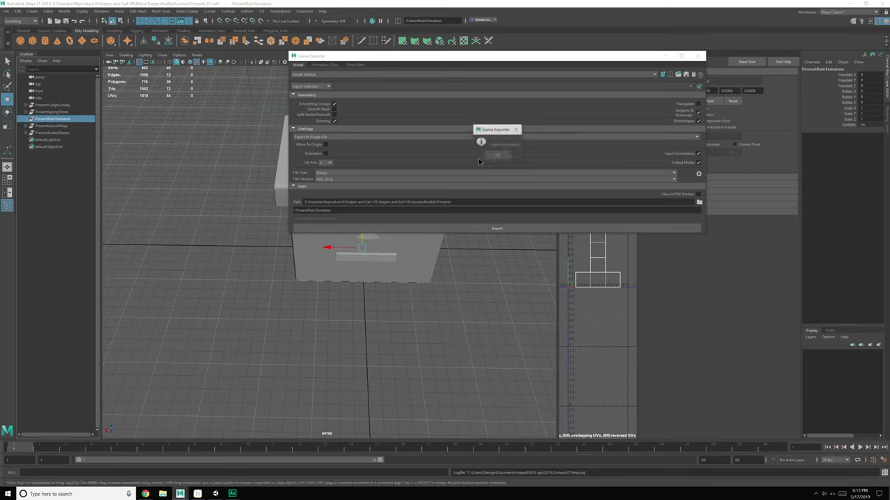
left_click(44, 127)
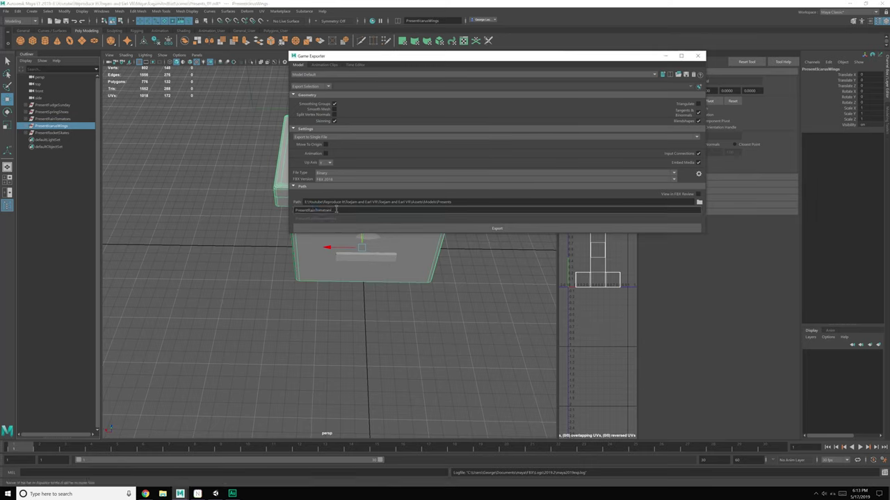
left_click_drag(316, 214, 309, 216)
type("IcarusWing")
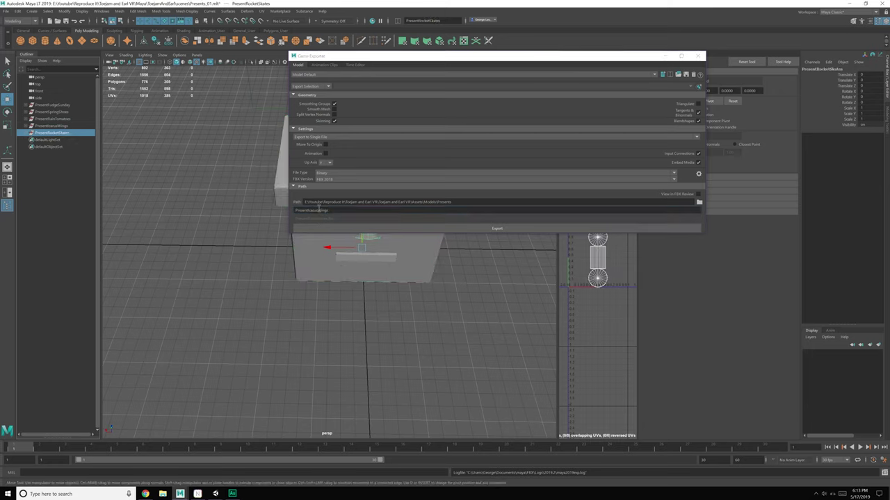
- Export PresentRocketSkates under the file name PresentRocketSkates, close the Game Exporter and save the scene
left_click_drag(347, 214, 324, 213)
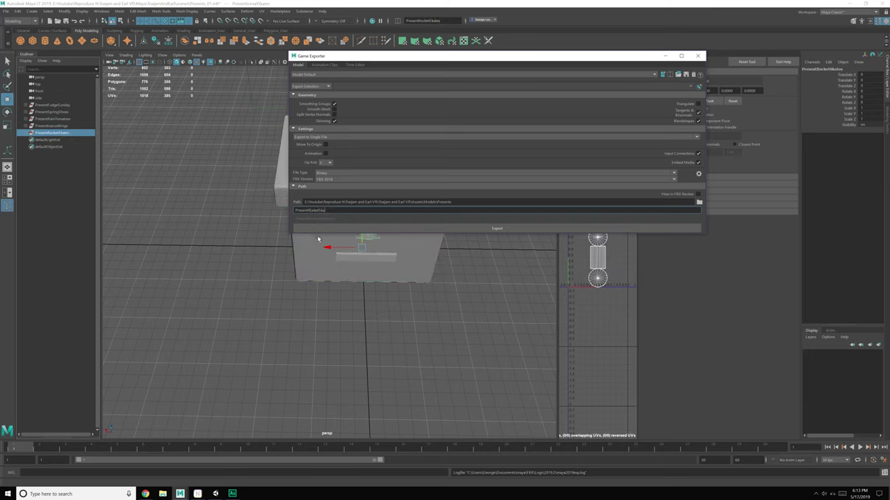
left_click(431, 229)
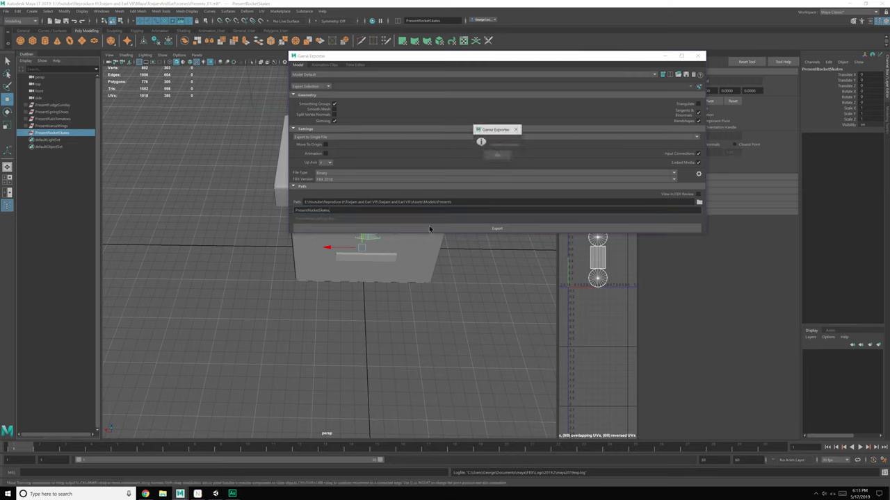
left_click(502, 156)
left_click(697, 55)
left_click(492, 218)
key("ctrl+s")
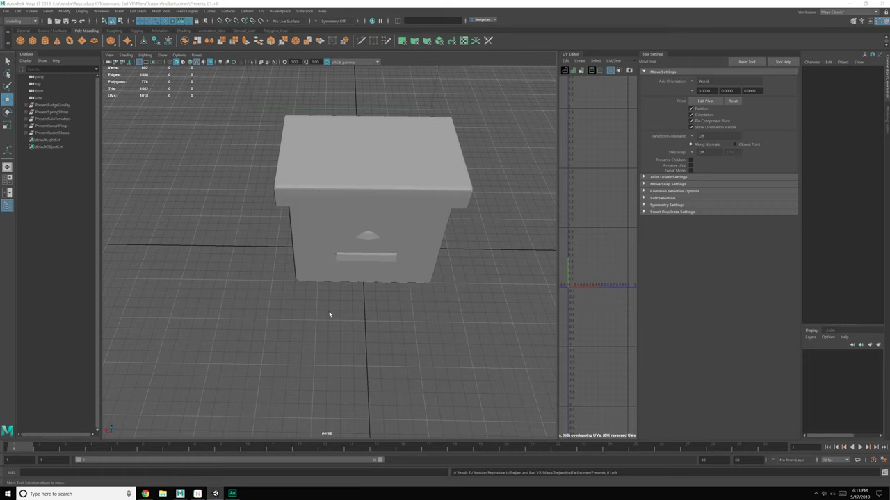
- Switch to Unity, add the fudge sunday, Icarus wings and rain tomatoes presents to SampleScene and move the rain tomatoes present aside along Z
left_click(216, 494)
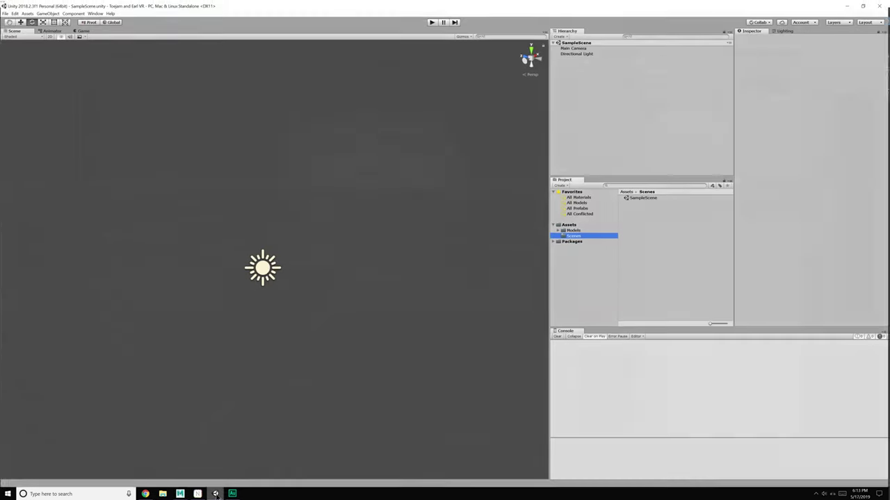
left_click(592, 230)
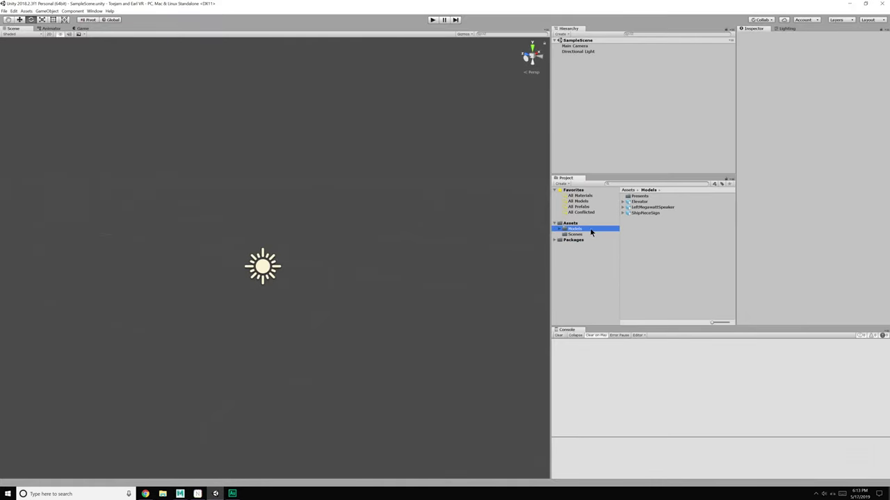
double_click(639, 197)
left_click_drag(640, 197, 631, 132)
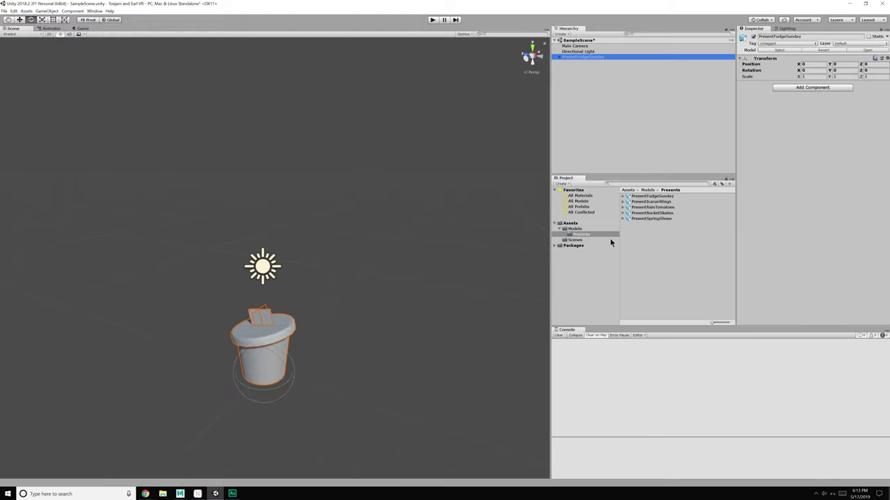
left_click_drag(653, 203, 652, 125)
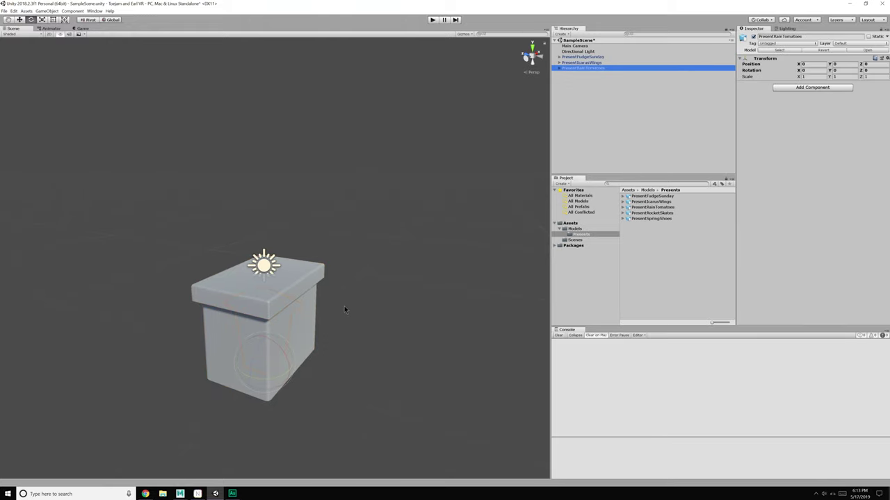
key("w")
left_click_drag(247, 364, 482, 319)
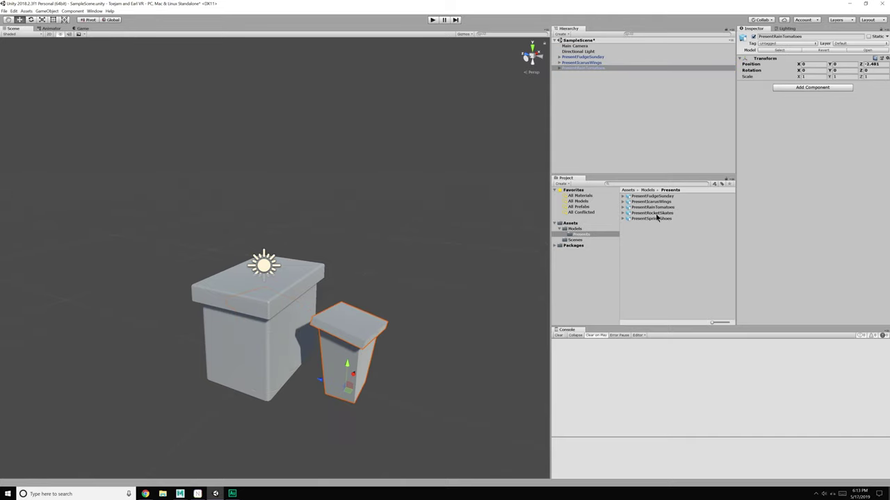
- Add PresentRocketSkates and PresentSpringShoes to the scene and move each apart from the other presents
left_click_drag(656, 213, 627, 114)
left_click_drag(248, 360, 379, 387)
left_click_drag(651, 218, 622, 113)
left_click_drag(292, 351, 423, 205)
left_click_drag(423, 205, 341, 226, "alt")
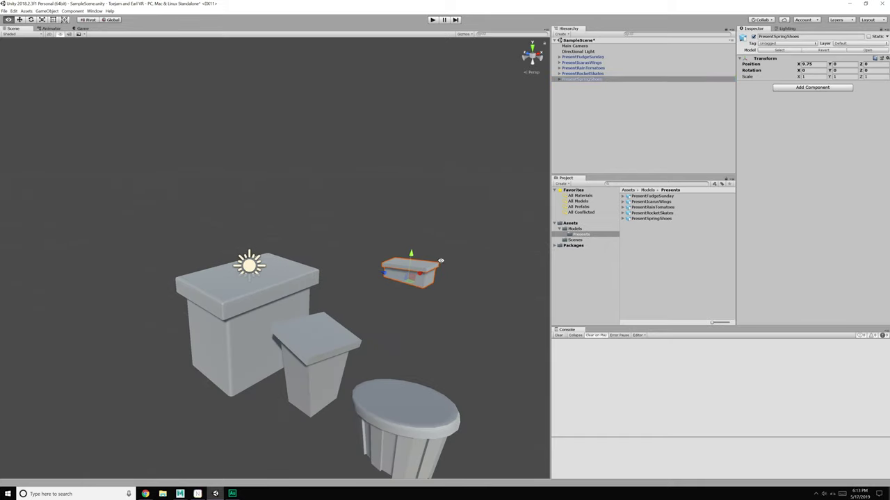
- Delete all five presents from the Unity SampleScene and return to Maya LT
left_click(592, 57, "shift")
key("Delete")
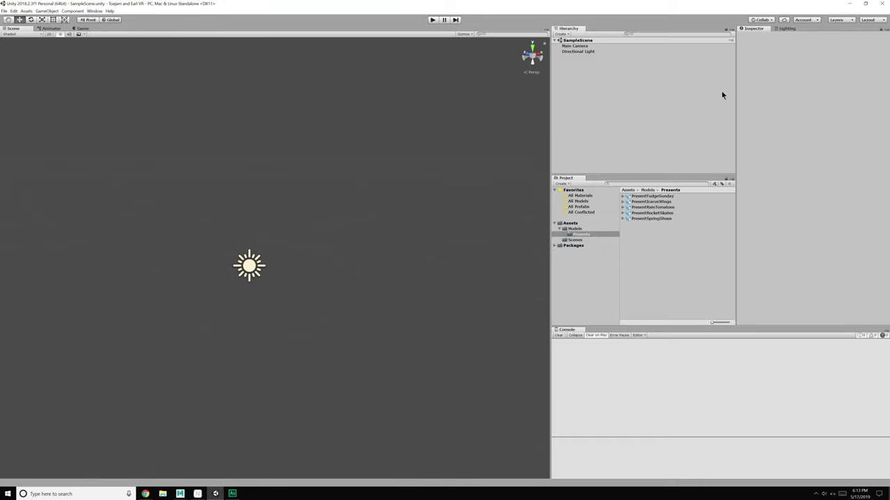
left_click(849, 4)
- Save the Presents_01 scene in Maya LT
left_click_drag(435, 284, 230, 186, "alt")
left_click(5, 12)
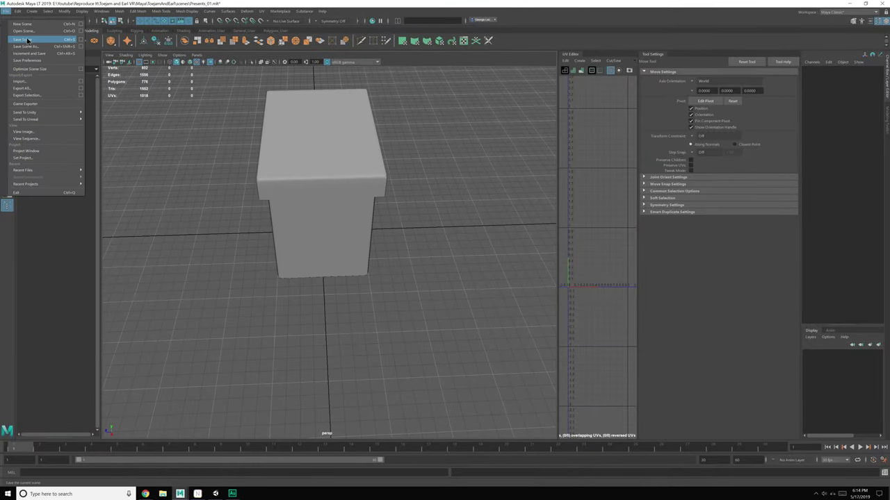
left_click(31, 40)
left_click(6, 11)
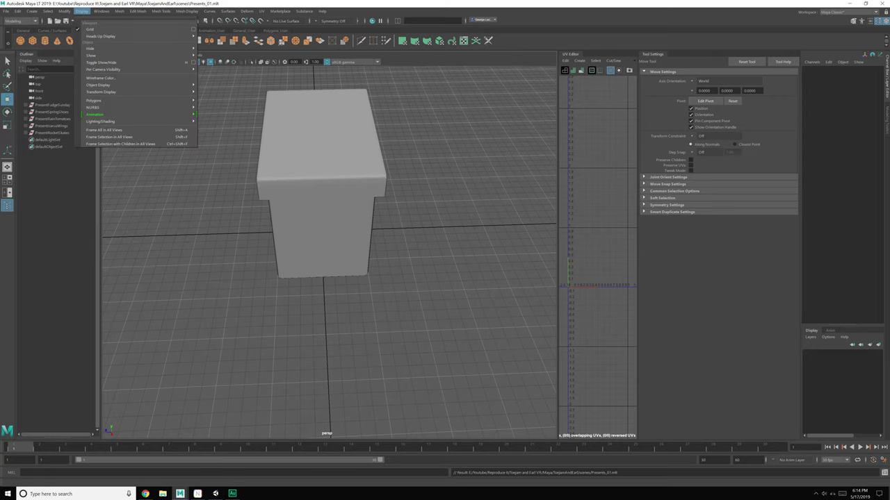
left_click(82, 12)
- Review the remaining items in the ToeJam & Earl VR Concept mind map in NovaMind, then return to Maya LT
left_click(198, 493)
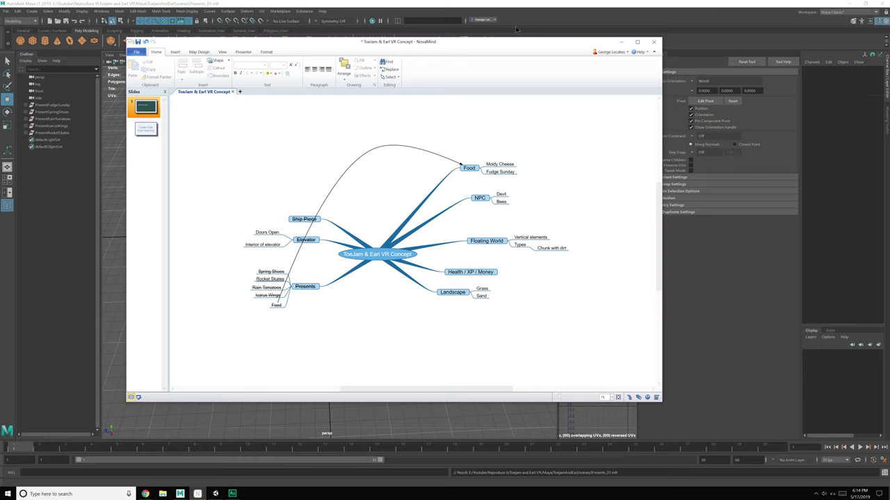
left_click(621, 42)
scroll(378, 195, "down", 6)
scroll(372, 223, "up", 4)
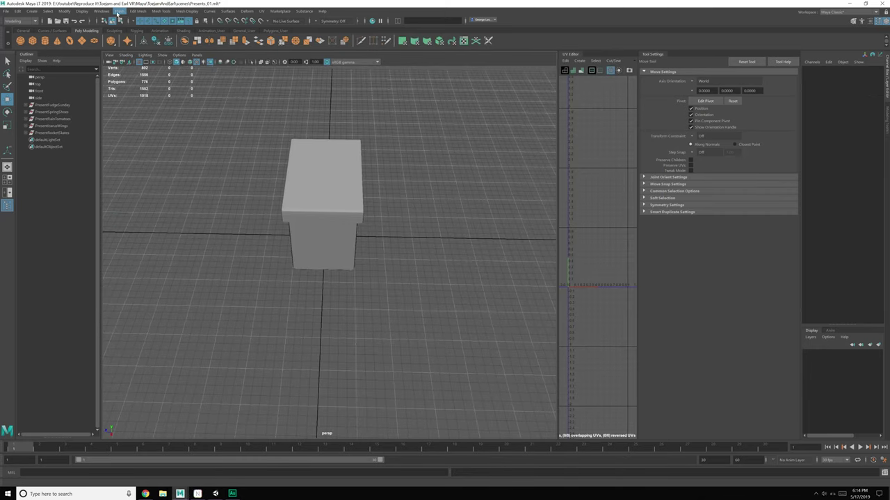
- Reduce the grid's subdivisions in the grid options and apply the change
left_click(120, 11)
left_click_drag(320, 199, 347, 164, "alt")
left_click(324, 227)
left_click_drag(323, 228, 330, 262, "alt")
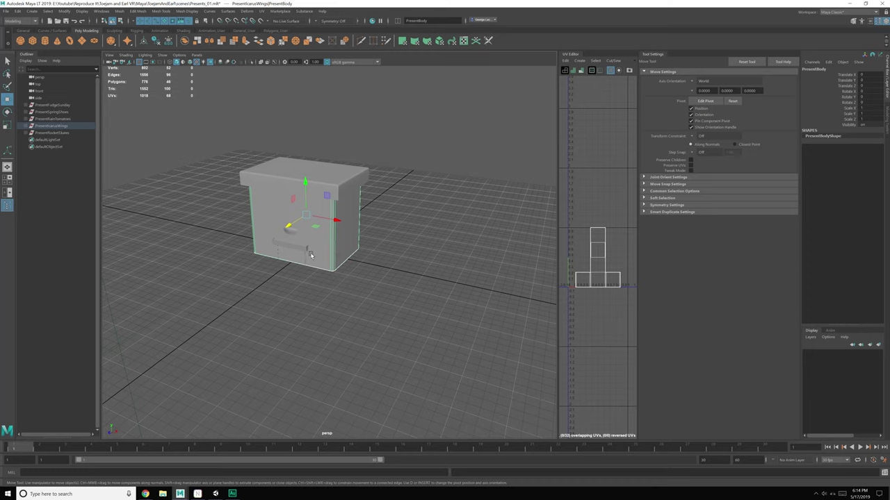
left_click(102, 12)
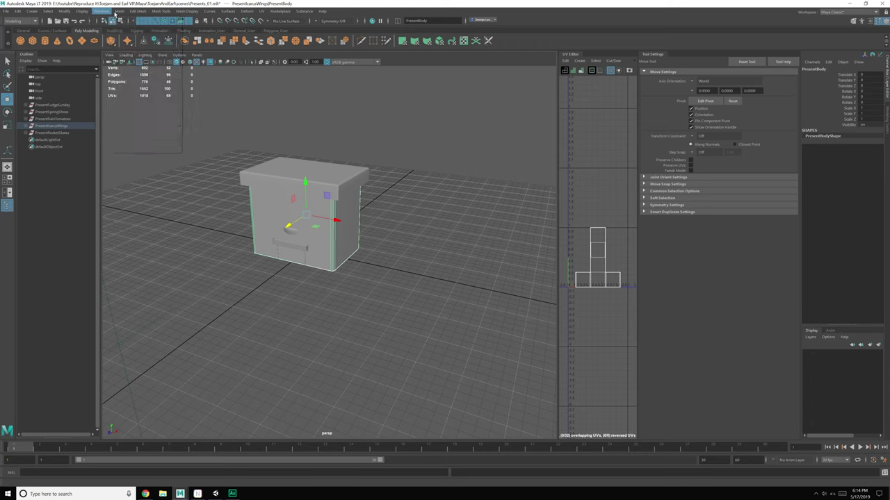
mouse_move(82, 11)
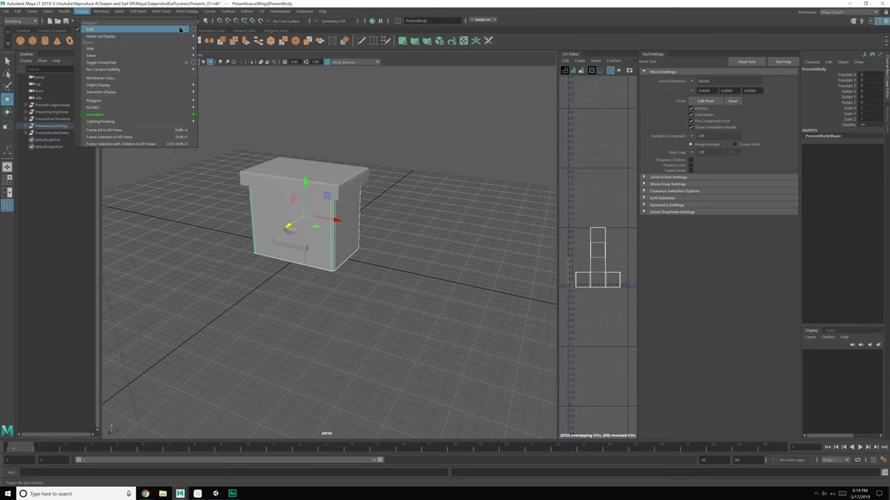
left_click(185, 30)
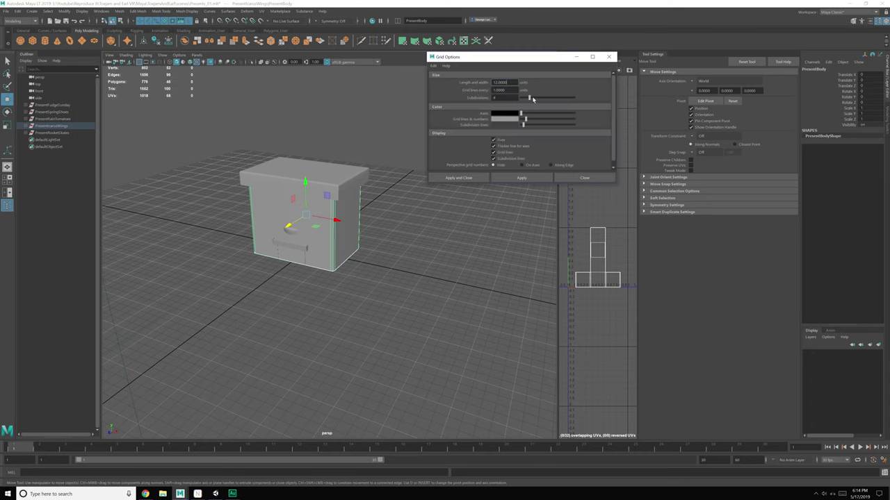
left_click(531, 178)
left_click(567, 178)
- Delete all five present groups from the scene
left_click_drag(488, 224, 455, 248, "alt")
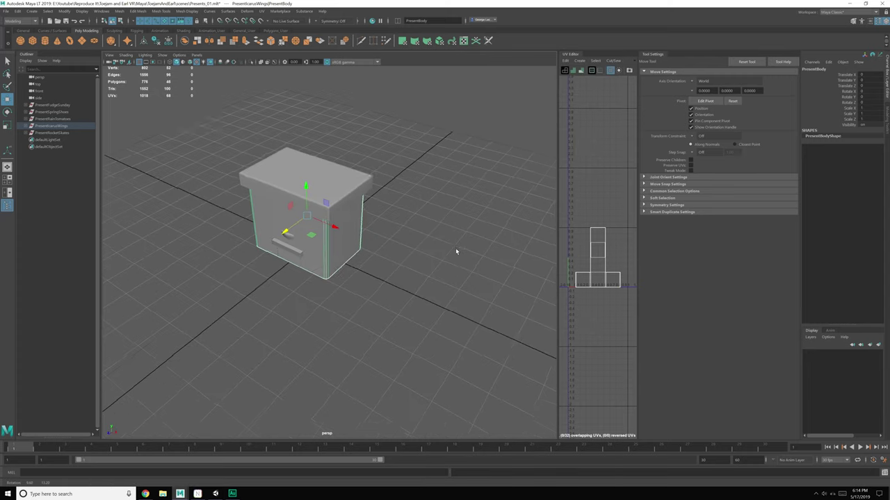
scroll(449, 250, "up", 4)
left_click_drag(358, 272, 373, 261, "alt")
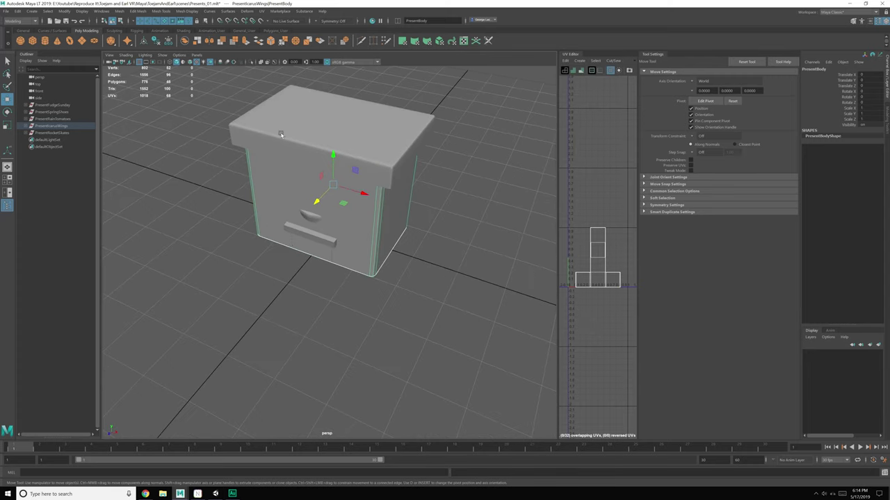
left_click(52, 105)
left_click(66, 133, "shift")
key("Delete")
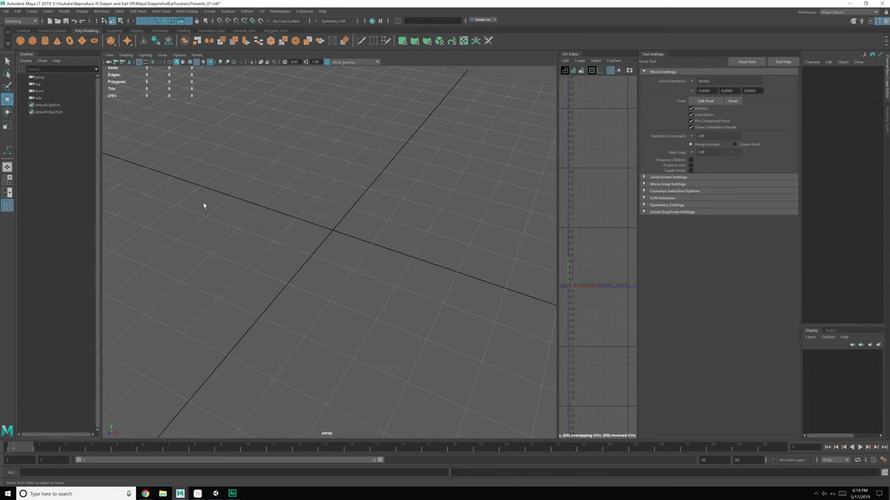
left_click(32, 41)
left_click_drag(315, 226, 326, 253, "alt")
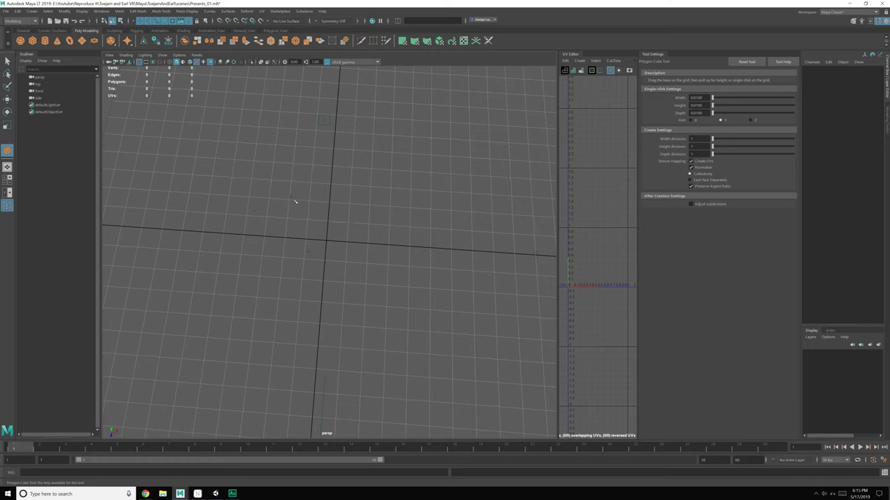
left_click_drag(293, 202, 363, 270)
key("w")
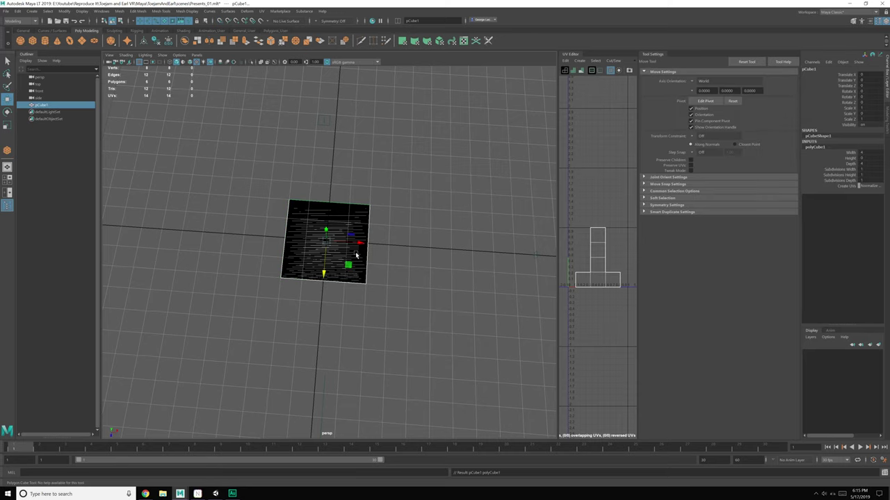
key("Delete")
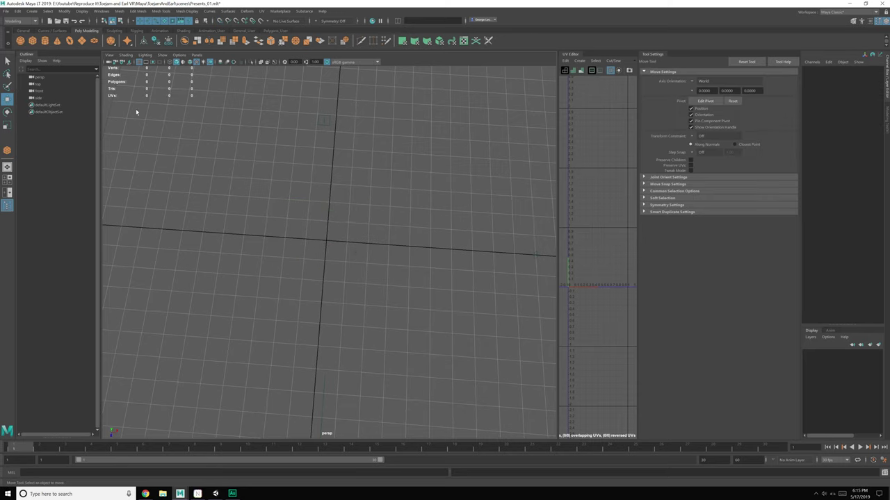
- Create a polygon cube centred on the origin, 4 units wide and deep and about 3.8 units high
key("y")
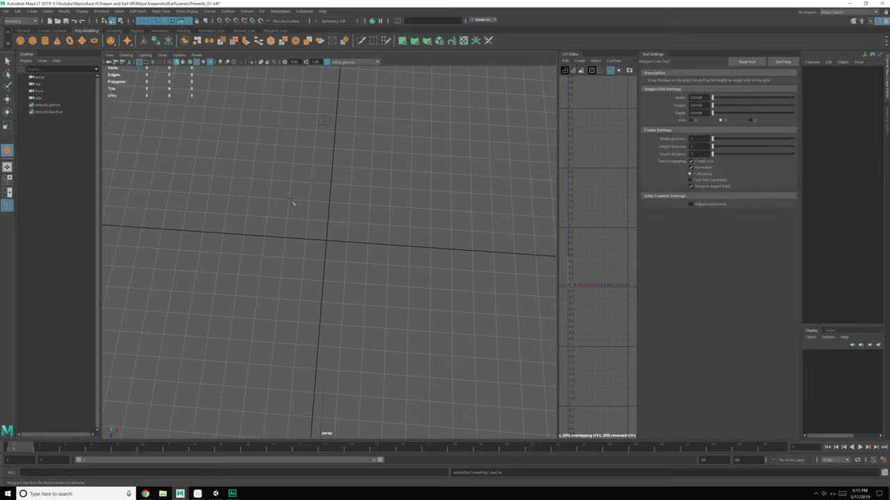
left_click_drag(293, 202, 350, 172)
key("w")
middle_click_drag(360, 200, 367, 224, "alt")
scroll(367, 224, "up", 3)
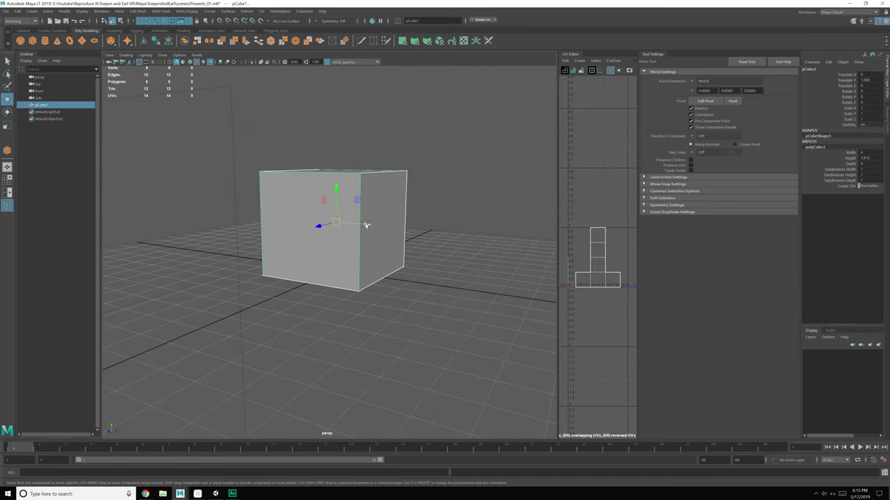
- Snap the cube's pivot to its top and move the cube down so its top face lies on the grid
key("d")
left_click(335, 195)
key("v")
middle_click_drag(356, 182, 359, 173)
key("d")
left_click(337, 139)
key("x")
middle_click_drag(344, 264, 338, 265)
key("q")
left_click(390, 255)
- Insert a horizontal edge loop around the cube's sides just below its top face with Multi-Cut
left_click_drag(389, 256, 400, 287, "alt")
scroll(402, 289, "up", 6)
scroll(417, 299, "up", 8)
middle_click_drag(449, 285, 418, 324, "alt")
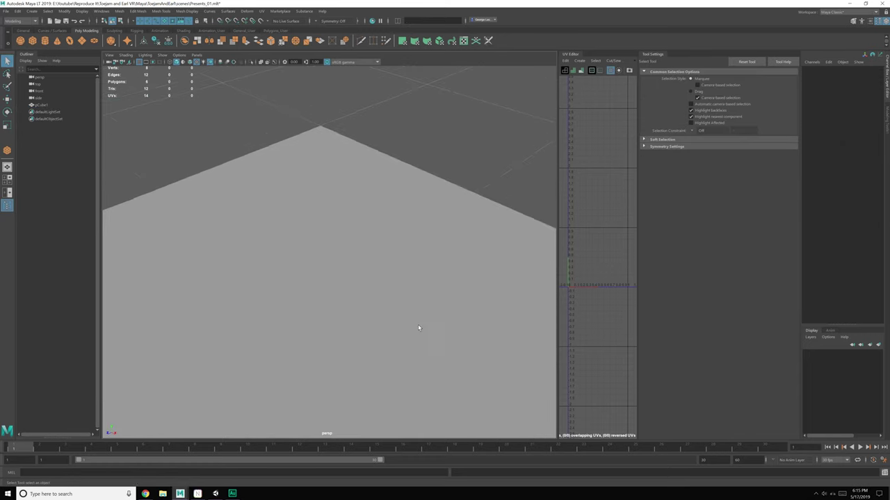
left_click_drag(418, 324, 464, 324, "alt")
scroll(464, 324, "down", 5)
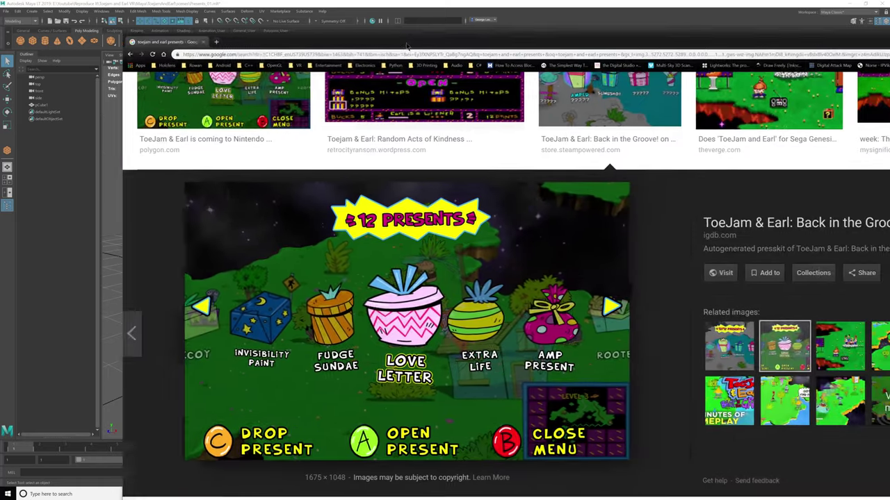
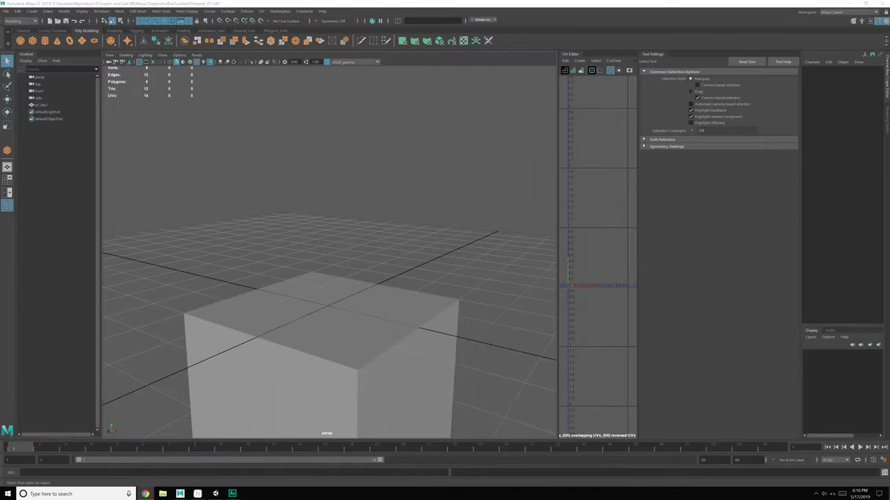
left_click(357, 293)
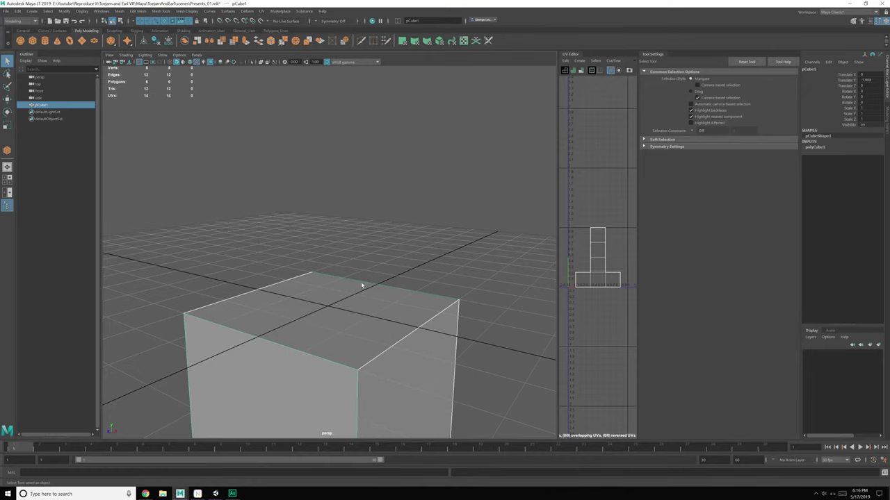
left_click_drag(351, 284, 330, 290, "alt")
right_click_drag(330, 290, 294, 291, "shift")
left_click(368, 296, "ctrl")
key("q")
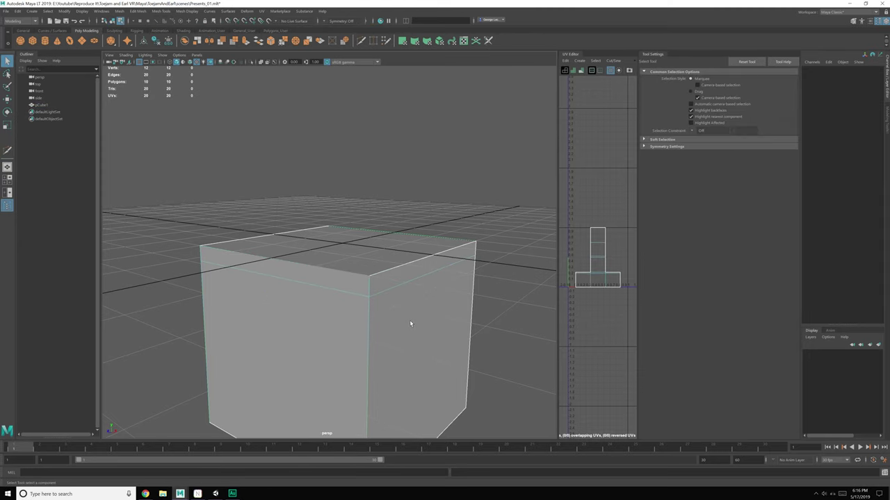
scroll(406, 305, "down", 5)
right_click(342, 247)
right_click_drag(342, 247, 341, 265)
left_click(264, 225)
double_click(431, 223)
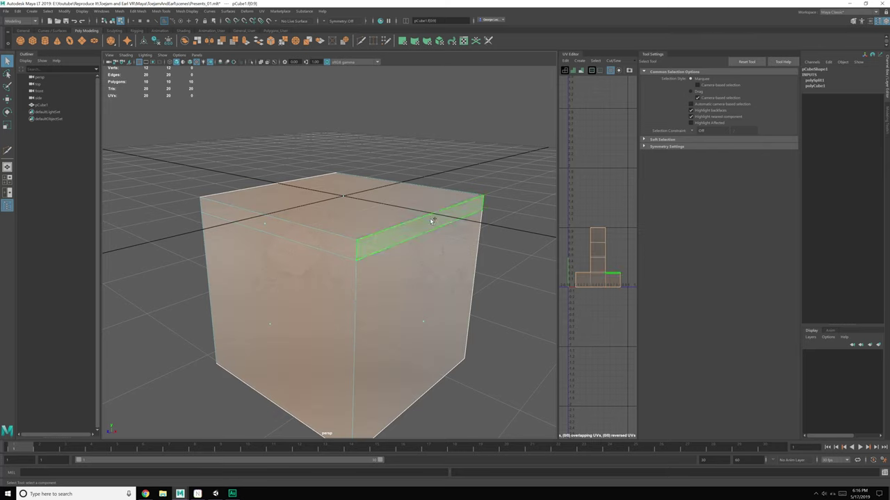
left_click_drag(432, 224, 437, 327, "alt")
left_click(437, 327)
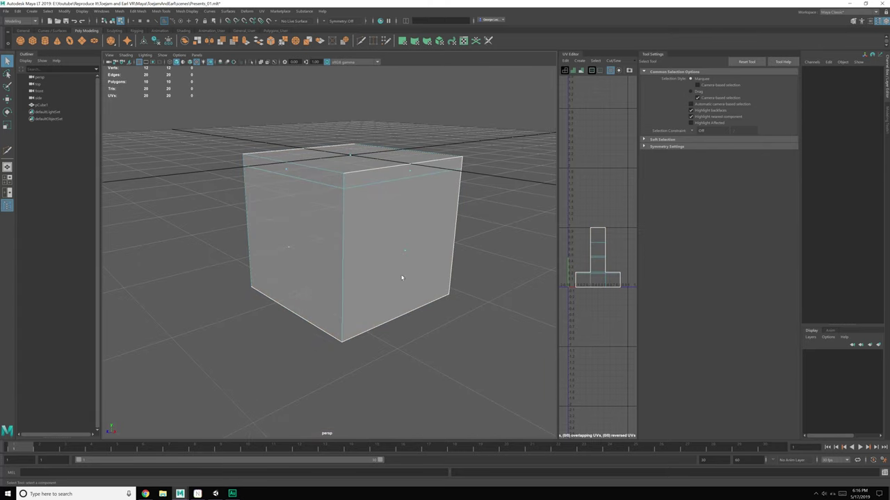
- Create a second polygon box beside the cube, 2 units wide and deep and about 4.1 units high
left_click(32, 40)
scroll(230, 267, "down", 5)
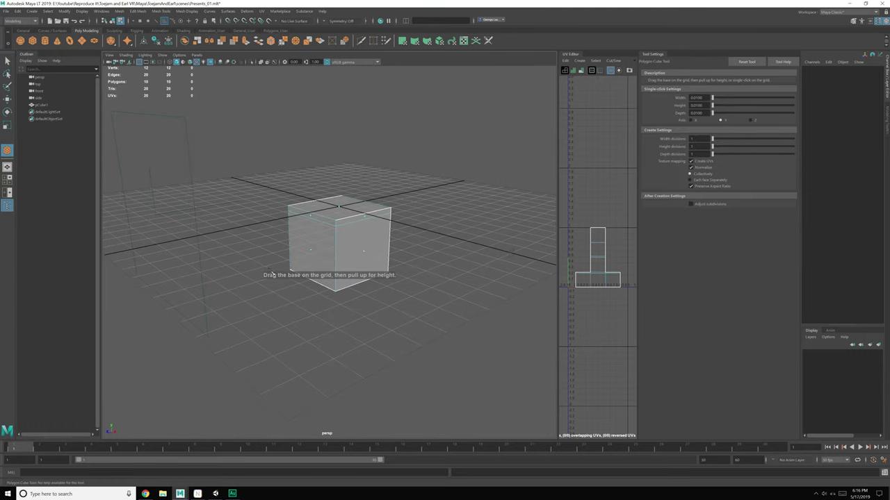
left_click_drag(271, 273, 264, 189)
scroll(301, 229, "up", 3)
left_click_drag(301, 229, 325, 219, "alt")
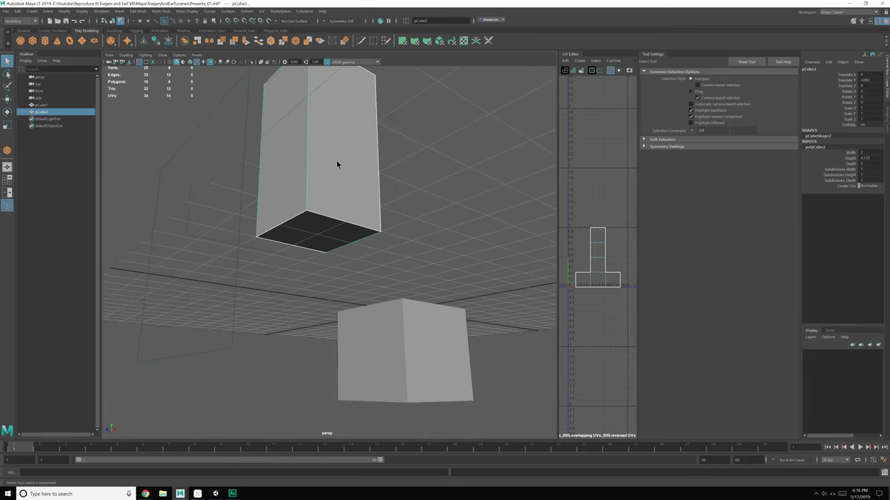
- Insert centred vertical edge loops in both directions on the second box with Multi-Cut
right_click_drag(337, 161, 298, 162, "shift")
left_click_drag(299, 163, 334, 250, "alt")
middle_click_drag(333, 250, 348, 175, "alt")
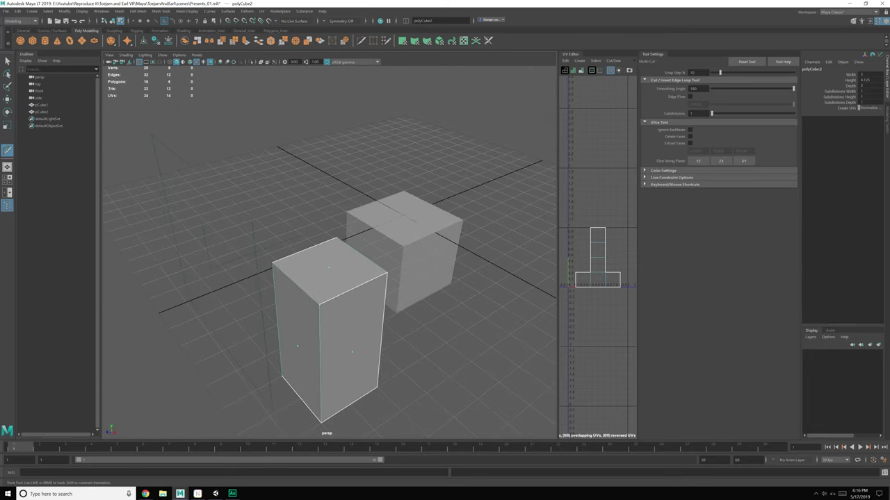
left_click_drag(461, 318, 460, 295, "alt")
middle_click_drag(460, 296, 462, 246, "alt")
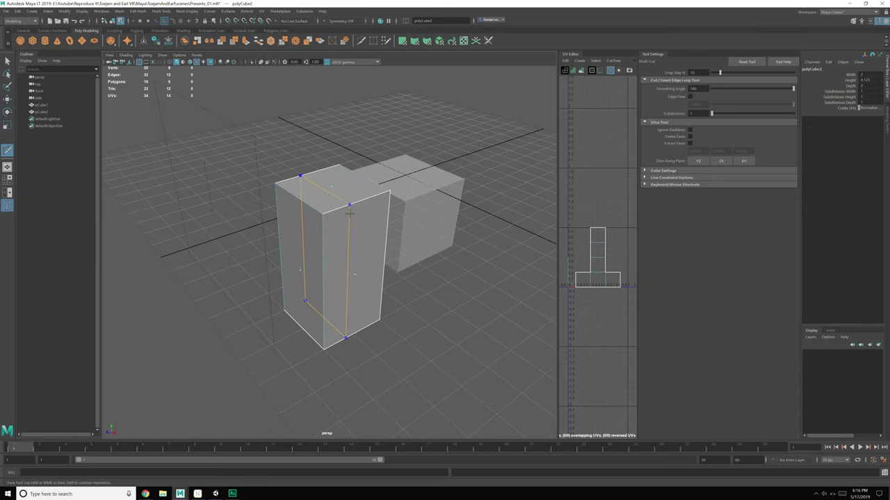
middle_click(354, 213, "ctrl")
left_click_drag(379, 306, 368, 253, "alt")
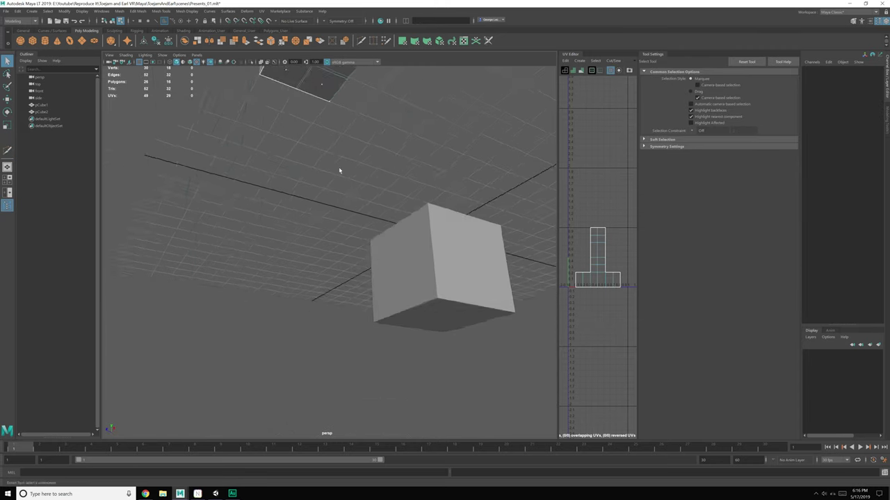
- Pull the centre vertex of the second box's bottom face downward to form a point
middle_click_drag(338, 167, 349, 216, "alt")
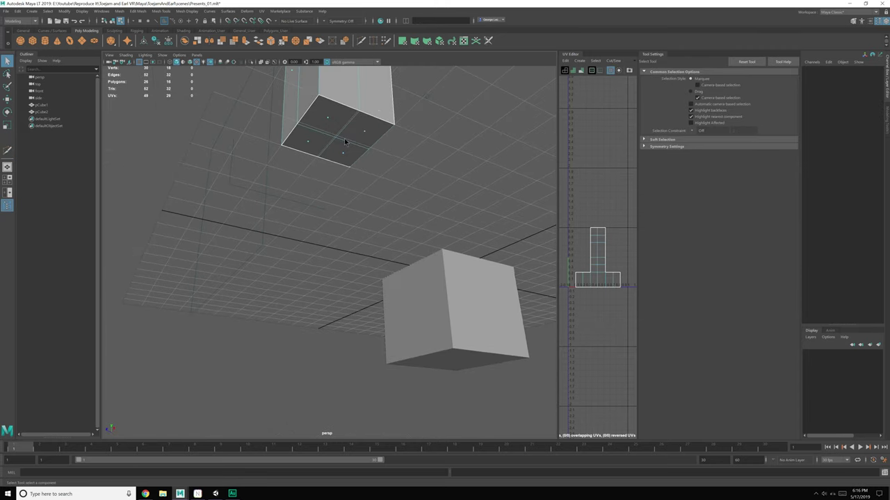
right_click_drag(344, 140, 325, 139)
left_click(336, 136)
key("w")
left_click_drag(335, 114, 337, 192)
- Lower the mid-edge vertices around the second box's underside
left_click_drag(347, 190, 353, 173, "alt")
left_click(337, 169)
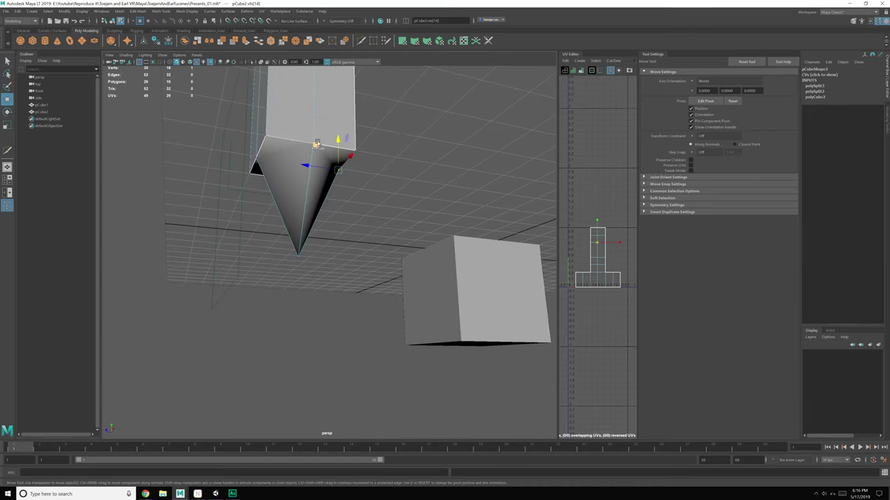
left_click_drag(317, 143, 350, 192, "alt")
left_click(324, 151)
left_click_drag(325, 126, 358, 157)
left_click(296, 189)
left_click_drag(296, 159, 296, 187)
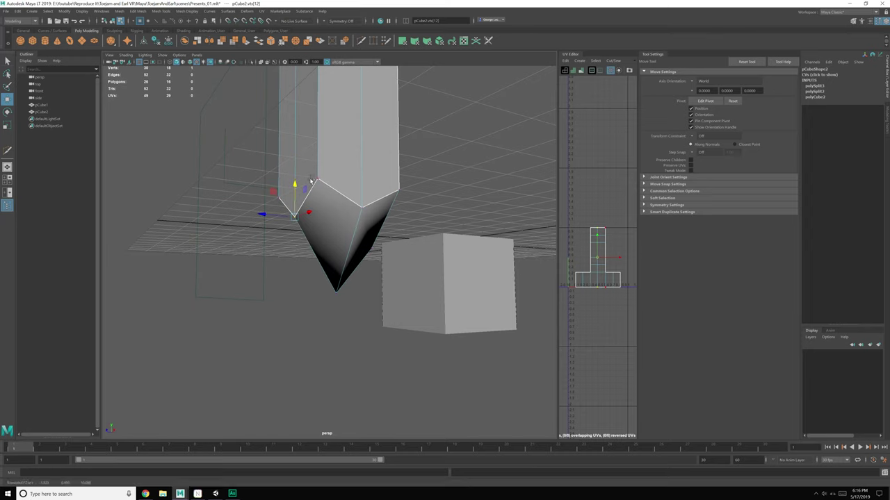
- Adjust the heights of the remaining vertices around the second box's pointed underside
left_click(316, 180)
left_click_drag(318, 149, 459, 205)
left_click(448, 201)
left_click(452, 189)
left_click_drag(448, 159, 447, 131)
left_click(448, 196)
left_click_drag(443, 172, 473, 207)
left_click(401, 221)
left_click_drag(401, 186, 387, 268)
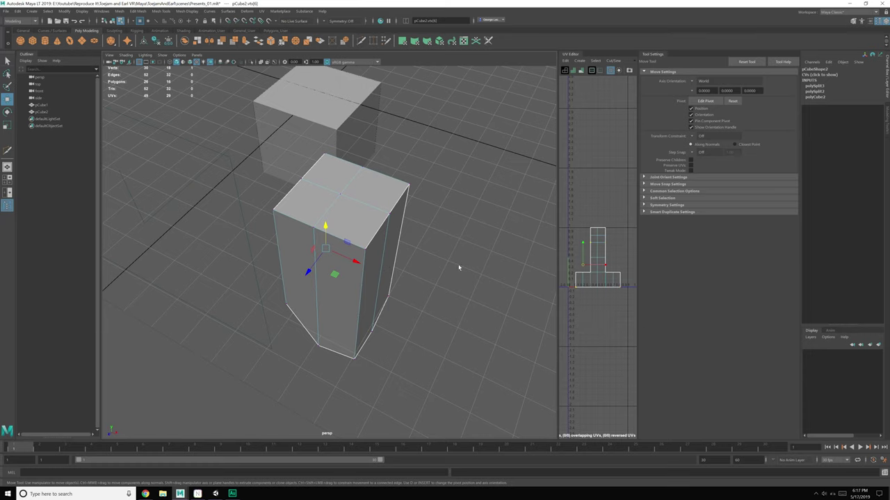
- Insert a horizontal edge loop around the sides of the second box
left_click_drag(461, 322, 373, 294, "alt")
right_click_drag(355, 234, 398, 235, "shift")
left_click(366, 263, "ctrl")
key("w")
- Scale the second box's lower vertices inward so the column tapers toward its pointed tip
right_click_drag(334, 259, 300, 258)
left_click(321, 257)
left_click_drag(306, 271, 278, 219, "alt")
left_click_drag(222, 206, 382, 333)
mouse_move(384, 336)
left_mouse_down("alt")
mouse_move(411, 349)
mouse_move(396, 348)
left_mouse_up("alt")
left_click_drag(223, 201, 394, 354)
key("e")
key("r")
left_click_drag(296, 255, 360, 352)
- Reposition a single side vertex of the tapered column to make its outline less regular
key("w")
left_click(300, 278)
left_click(300, 275)
left_click_drag(302, 307, 327, 314)
left_click(318, 309)
scroll(336, 322, "up", 4)
key("F8")
key("F8")
left_click(452, 320)
left_click(397, 306)
key("F8")
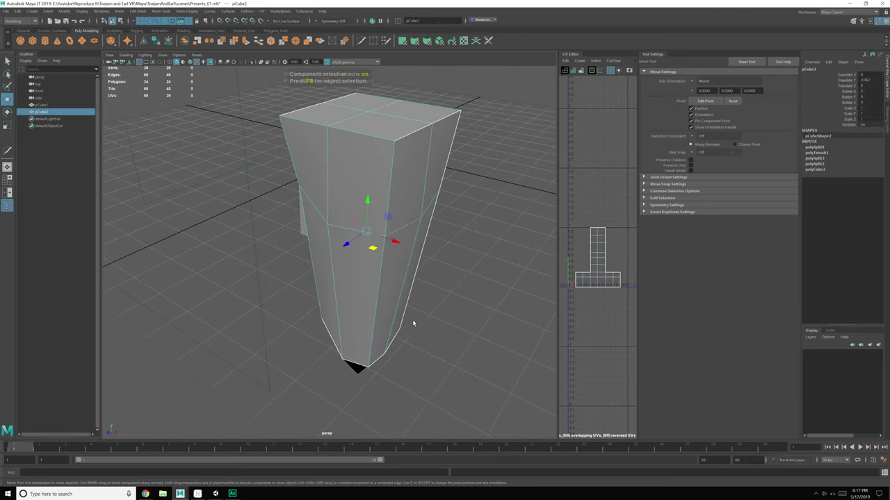
left_click(415, 323)
left_click(387, 301)
left_click_drag(386, 320, 417, 320, "alt")
left_click(469, 322)
left_click(439, 250)
key("f")
left_click_drag(347, 265, 330, 280, "alt")
scroll(259, 266, "down", 3)
- Delete the first cube's faces below the edge loop so only a thin top slab is left
left_click(230, 267)
left_click_drag(229, 266, 218, 223, "alt")
middle_click_drag(217, 223, 326, 272, "alt")
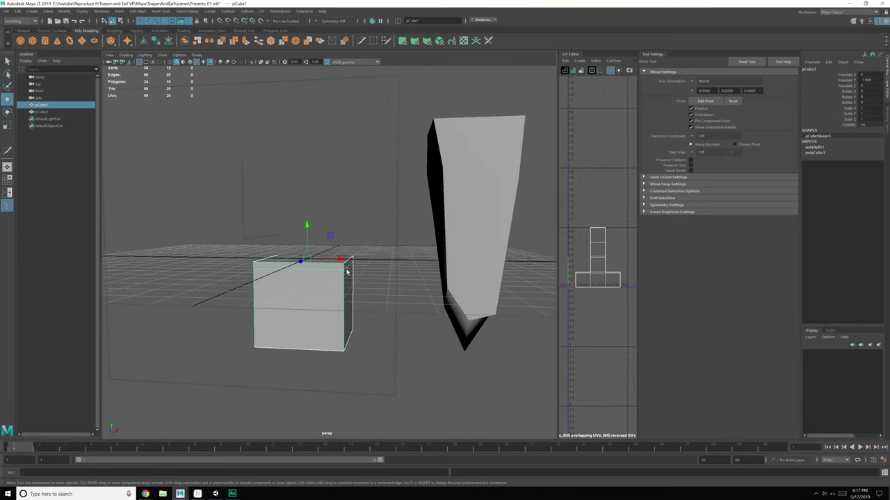
right_click_drag(308, 279, 312, 294)
left_click_drag(311, 294, 323, 249, "alt")
left_click_drag(202, 246, 419, 347)
key("Delete")
- Delete the top faces of the tapered column and return to object selection
left_click(482, 189)
key("F8")
key("f")
mouse_move(454, 254)
left_mouse_down("alt")
mouse_move(442, 240)
mouse_move(446, 247)
left_mouse_up("alt")
right_click_drag(423, 193, 424, 203)
left_click_drag(424, 203, 410, 187, "alt")
left_click_drag(359, 146, 456, 186)
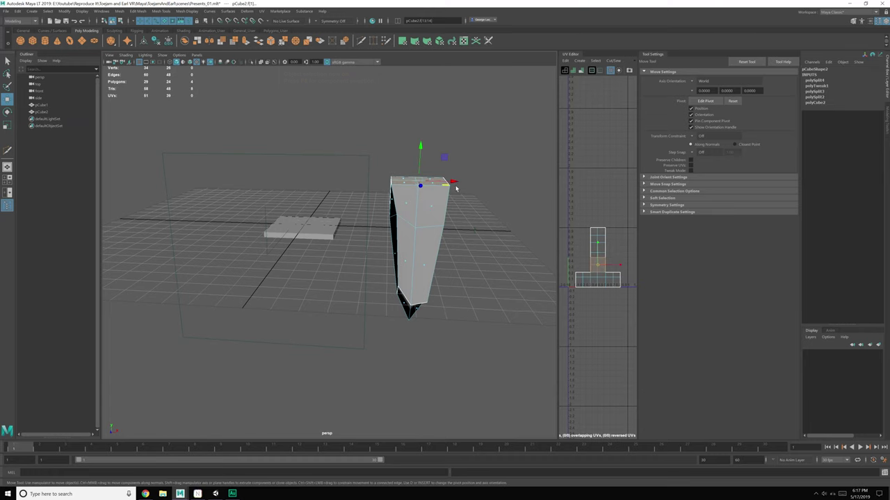
key("Delete")
key("F8")
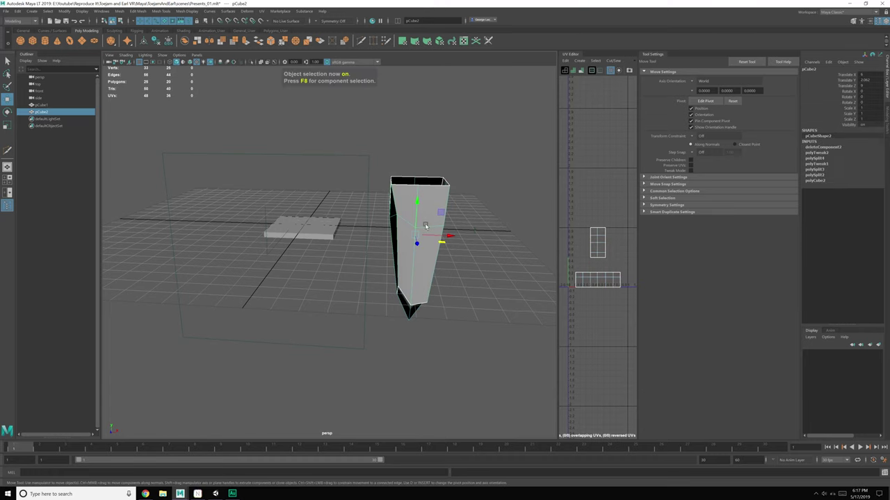
- Move the tapered column with grid snapping to X 1, Y 0, Z 1 at the slab's corner
left_click_drag(419, 237, 423, 271, "alt")
key("x")
left_click_drag(381, 180, 187, 257)
- Lower the column to about Y -2.24 so its open top meets the slab's underside, and scale it to about 0.945
middle_click_drag(214, 270, 401, 250, "alt")
scroll(407, 257, "up", 5)
left_click_drag(407, 258, 401, 222, "alt")
middle_click_drag(394, 284, 394, 228, "alt")
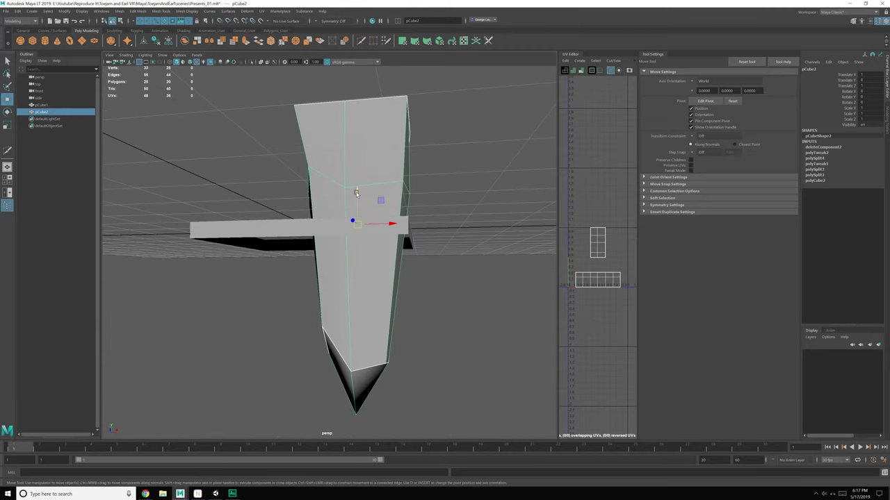
left_click_drag(356, 192, 384, 241, "alt")
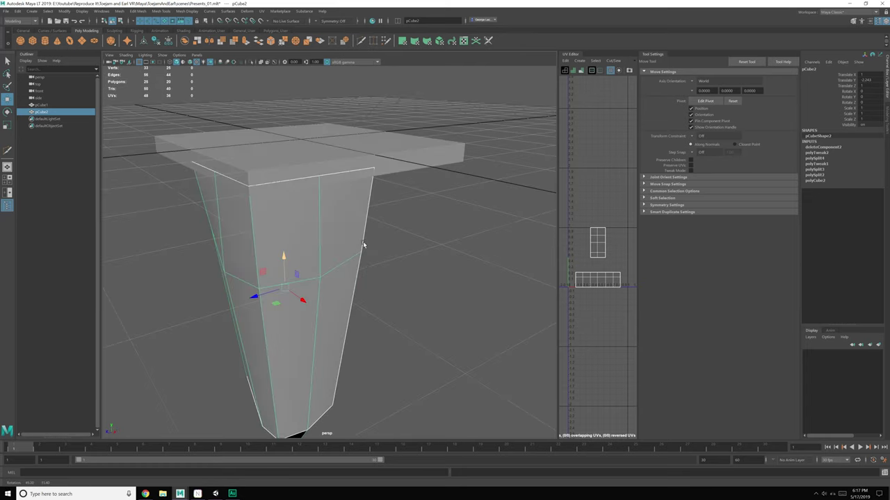
left_click_drag(364, 245, 260, 241, "alt")
key("r")
key("w")
- Duplicate the tapered column and place a rotated copy at X -1 under the slab's neighbouring corner
key("ctrl+d")
key("e")
left_click(346, 222)
middle_click_drag(348, 203, 332, 236, "alt")
mouse_move(333, 236)
left_mouse_down("alt")
mouse_move(330, 278)
mouse_move(348, 239)
left_mouse_up("alt")
- Duplicate both tapered columns and move the copies with grid snapping to Z -1 under the slab's opposite corners
left_click(385, 276)
left_click_drag(385, 276, 347, 278, "alt")
left_click(265, 258, "shift")
key("ctrl+d")
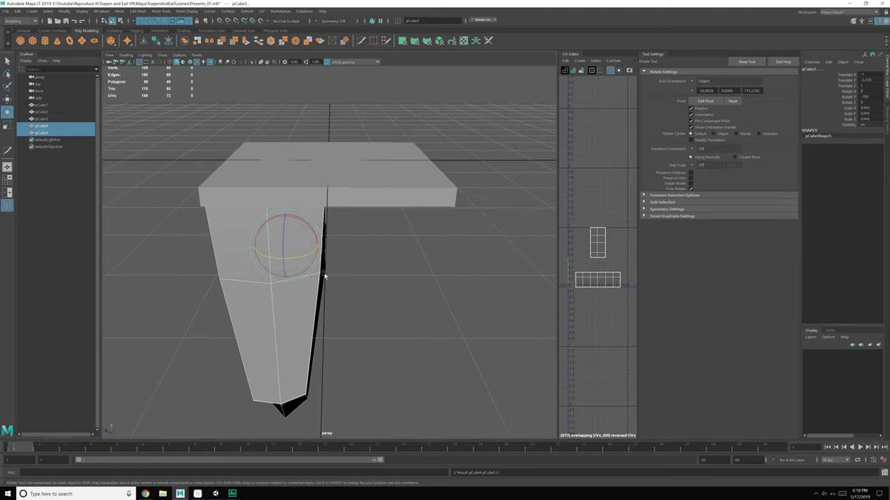
key("w")
key("x")
left_click_drag(253, 246, 384, 248)
- Rotate the two new columns to fit their corners, setting Rotate Y to 90 at X 1 and -270 at X -1
left_click_drag(472, 258, 380, 285, "alt")
left_click(415, 255)
key("e")
left_click(332, 312)
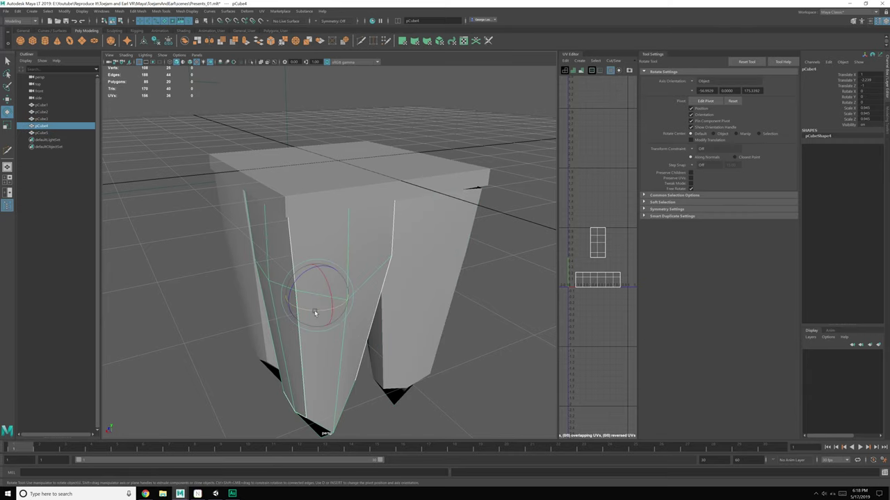
left_click_drag(313, 312, 361, 308)
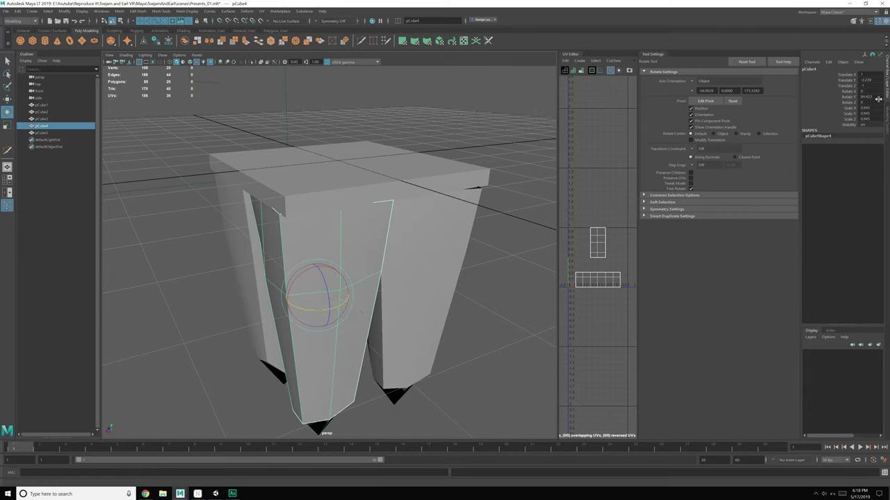
left_click(475, 228)
left_click(877, 97)
type("-270")
key("Return")
left_click_drag(379, 221, 308, 219, "alt")
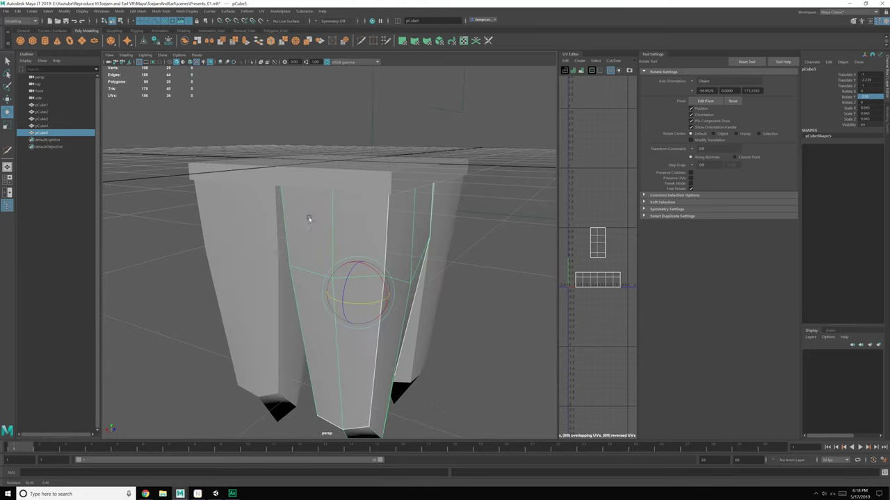
- Select all four tapered columns beneath the slab and combine them into one mesh
left_click(254, 235, "shift")
left_click_drag(255, 235, 330, 267, "alt")
left_click_drag(266, 299, 270, 316, "alt")
left_click(234, 319)
left_click(334, 324, "shift")
left_click_drag(335, 324, 383, 310, "alt")
left_click(387, 304, "shift")
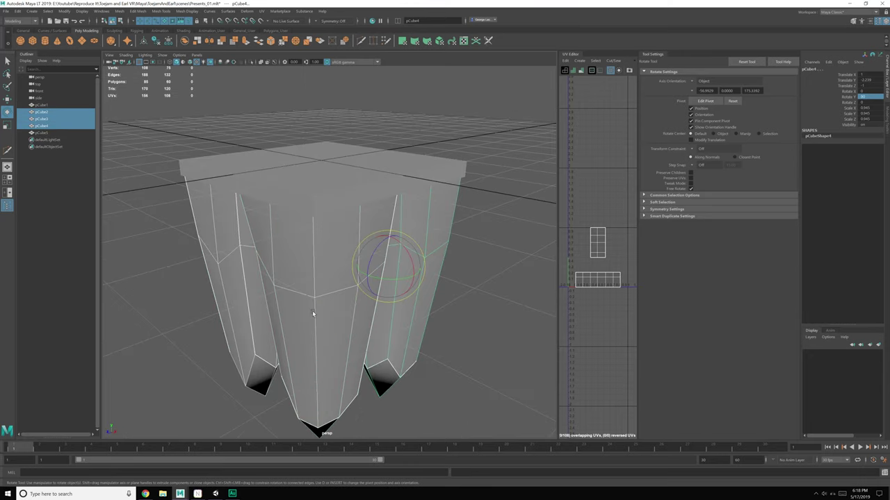
left_click_drag(219, 314, 283, 298, "alt")
left_click(283, 299, "shift")
left_click_drag(344, 325, 306, 312, "alt")
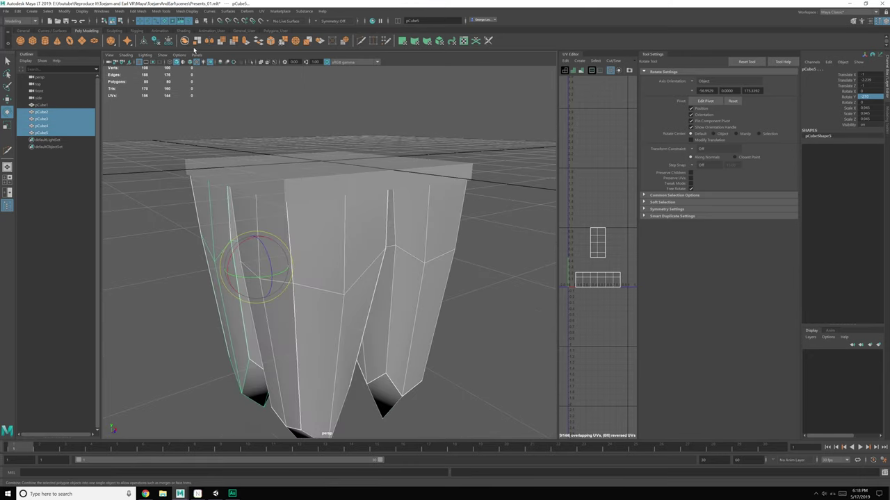
left_click(197, 41)
- Delete the upper inner faces where neighbouring columns face each other, along both gaps of the combined mesh
left_click_drag(263, 232, 306, 217, "alt")
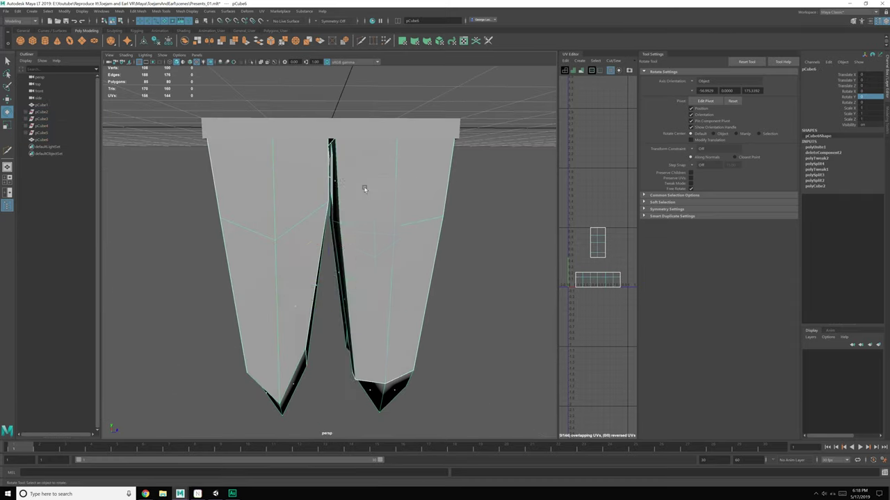
right_click_drag(361, 179, 364, 186)
left_click_drag(363, 186, 361, 190, "alt")
left_click_drag(308, 171, 341, 197)
key("Delete")
left_click_drag(445, 199, 390, 198, "alt")
left_click_drag(306, 168, 365, 165)
key("Delete")
- Merge the columns' inner corner vertices at the centre of the underside into a single point
scroll(359, 185, "up", 5)
scroll(361, 199, "up", 6)
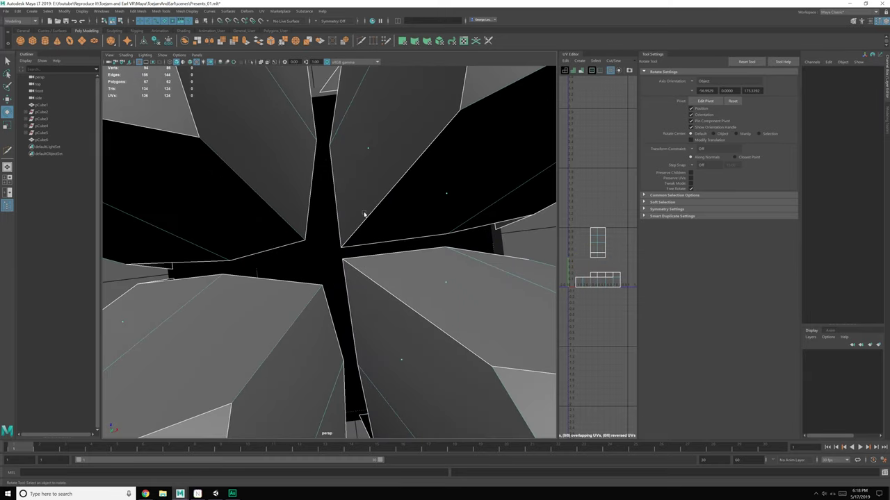
left_click(344, 248)
key("q")
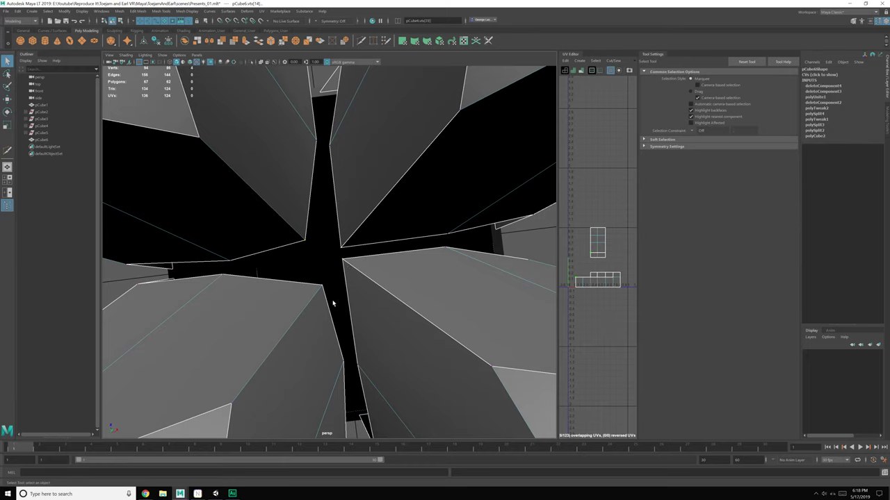
right_click_drag(325, 304, 330, 263, "shift")
middle_click_drag(425, 237, 420, 249, "alt")
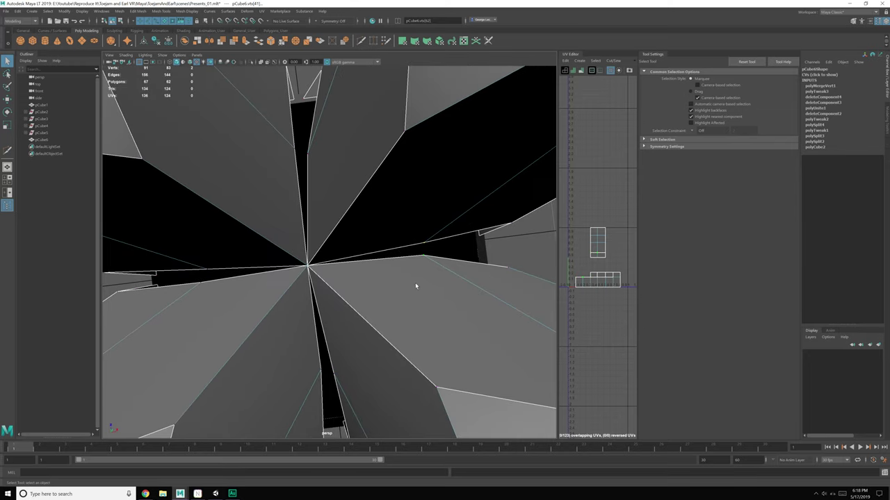
- Merge the facing vertex pairs along the seams radiating from the centre point to close the inner gaps between columns
key("g")
left_click_drag(275, 176, 336, 220, "alt")
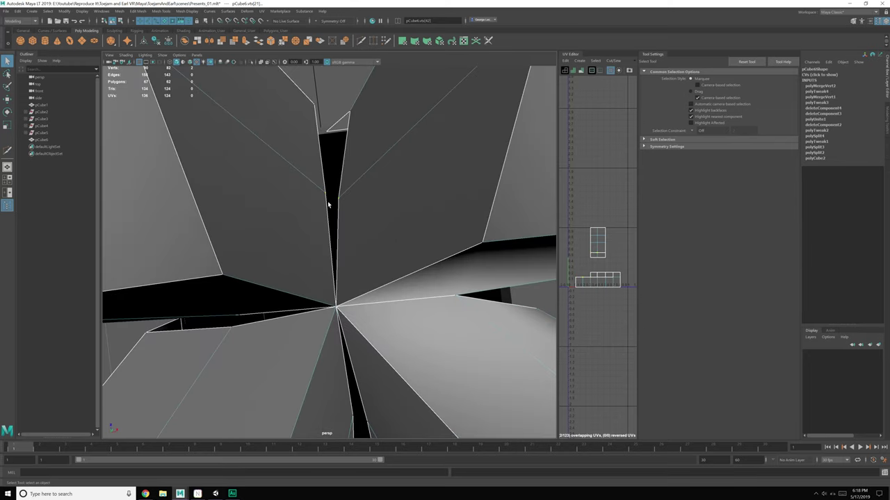
key("g")
left_click_drag(346, 259, 364, 314, "alt")
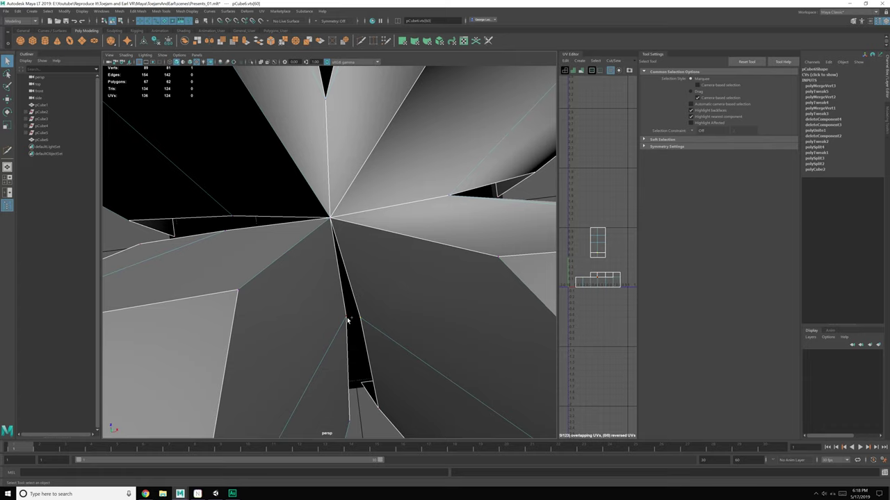
right_click_drag(352, 328, 340, 309, "shift")
left_click_drag(341, 309, 336, 242, "alt")
key("g")
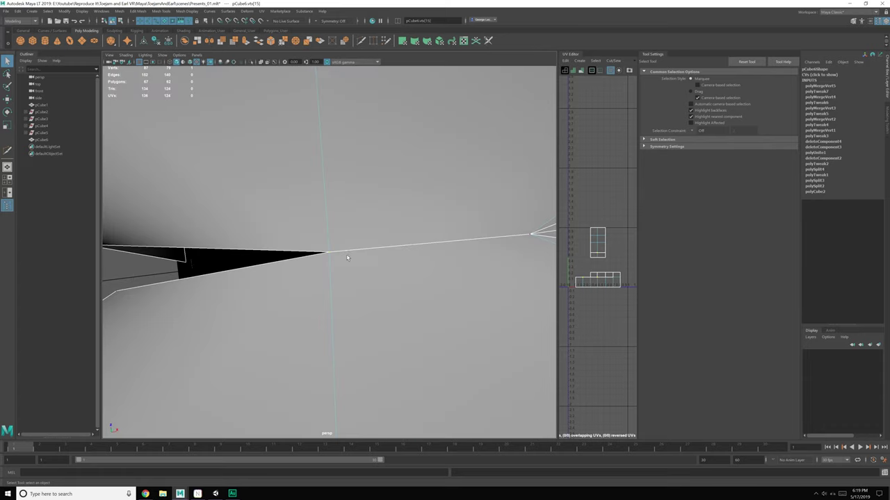
- Merge the facing mid-height vertex pairs on the outer sides where neighbouring columns meet
middle_click_drag(425, 240, 325, 258, "alt")
scroll(364, 280, "down", 6)
scroll(434, 250, "up", 5)
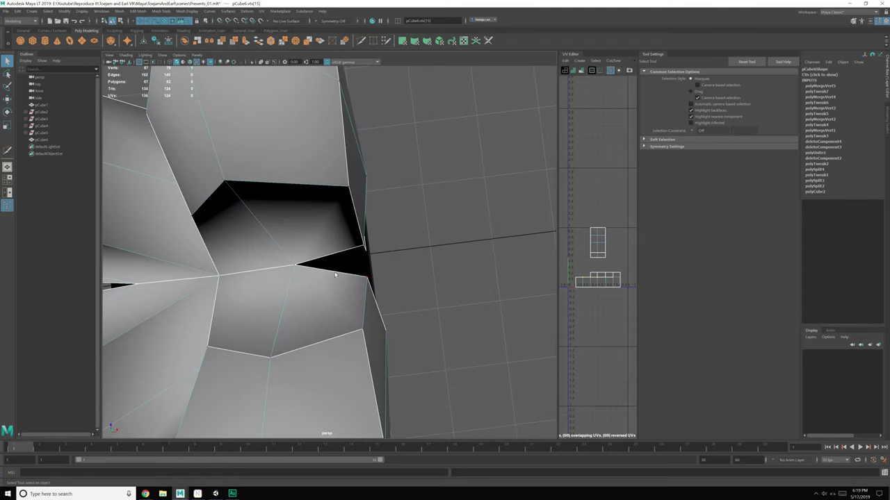
left_click(360, 251)
key("ctrl+z")
left_click_drag(361, 284, 337, 243, "alt")
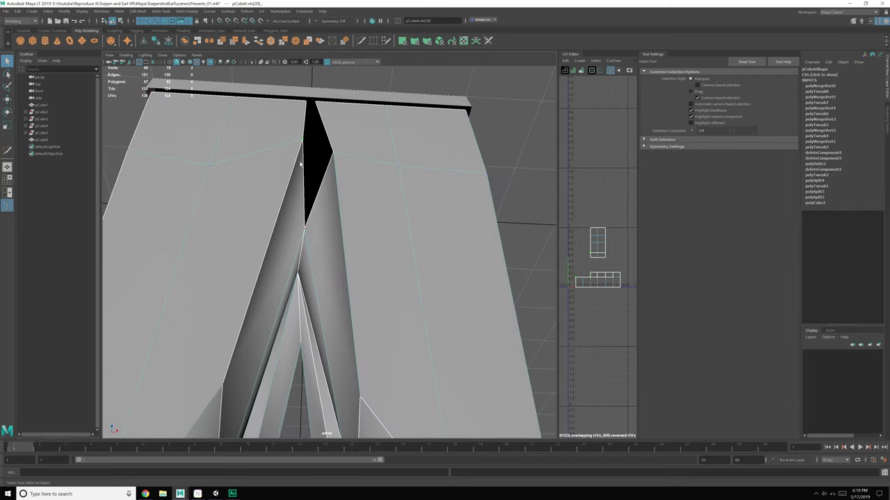
key("g")
left_click_drag(239, 224, 334, 213, "alt")
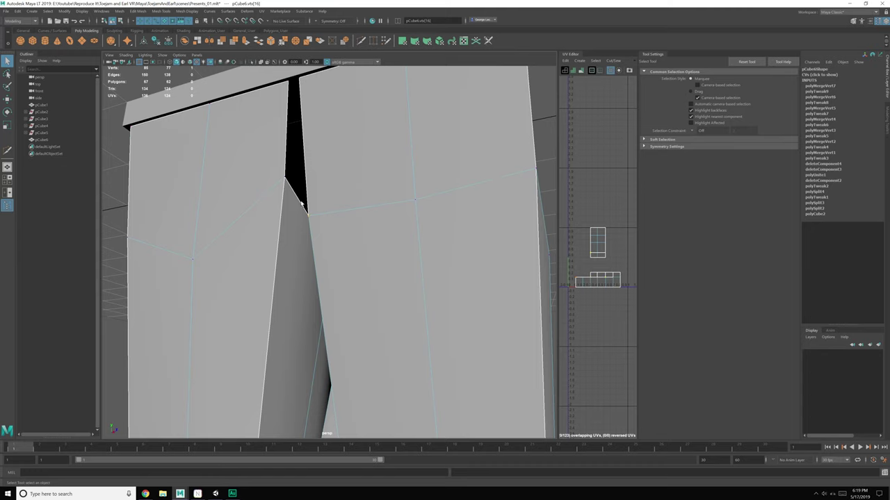
key("g")
left_click_drag(237, 217, 397, 208, "alt")
key("g")
- Bridge the open vertical edges between neighbouring columns to fill the holes just below the slab on two sides
scroll(294, 236, "down", 3)
right_click_drag(397, 207, 399, 194)
left_click(363, 208)
left_click(285, 215, "shift")
key("ctrl+z")
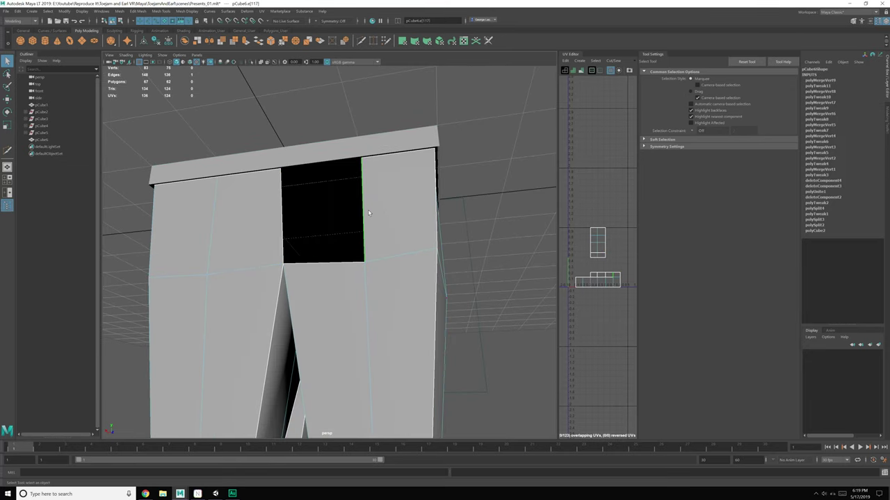
right_click_drag(281, 217, 278, 299, "shift")
scroll(353, 196, "up", 3)
left_click_drag(327, 233, 369, 260, "alt")
scroll(357, 269, "down", 4)
scroll(369, 260, "up", 3)
left_click(329, 173)
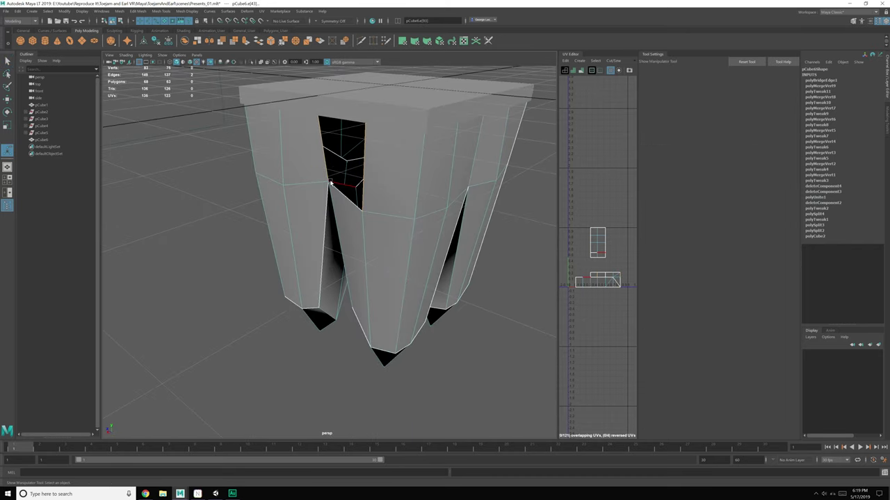
key("g")
- Merge the remaining open vertex pair at the upper end of the seam between two columns
left_click_drag(280, 213, 324, 246, "alt")
scroll(336, 272, "up", 4)
key("q")
right_click_drag(313, 128, 279, 130)
left_click_drag(281, 82, 266, 97)
right_click_drag(285, 107, 298, 65, "shift")
scroll(317, 192, "down", 8)
left_click_drag(320, 234, 320, 203, "alt")
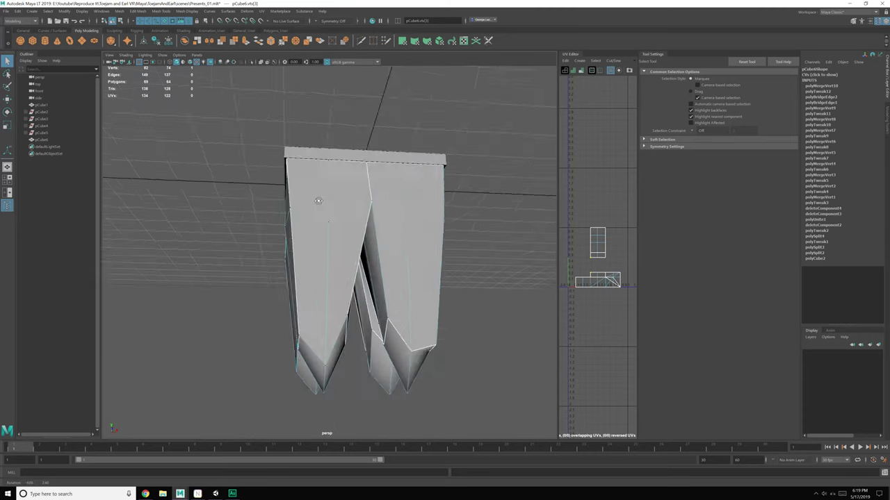
- Select the lower-end vertices of two columns and shift them slightly to vary the column tips
scroll(320, 202, "up", 8)
right_click_drag(337, 199, 299, 199)
left_click_drag(300, 201, 325, 232, "alt")
left_click_drag(442, 390, 411, 379, "alt")
left_click_drag(398, 284, 465, 377)
left_click_drag(403, 354, 326, 333, "alt")
left_click_drag(262, 203, 303, 243, "shift")
left_click_drag(303, 244, 366, 355, "alt")
key("w")
left_click_drag(404, 247, 347, 274, "alt")
left_click_drag(375, 345, 376, 346)
left_click_drag(376, 346, 343, 242, "alt")
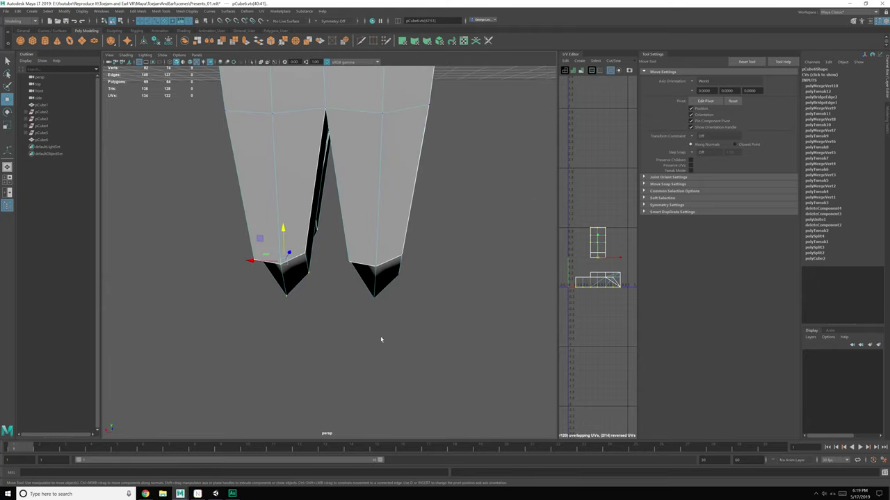
- Adjust the vertex selection at the column ends and lower the chosen vertices slightly for uneven column lengths
left_click_drag(381, 339, 248, 257, "alt")
left_click_drag(338, 346, 330, 348)
left_click_drag(271, 342, 336, 341, "alt")
left_click_drag(223, 202, 305, 286, "ctrl")
left_click_drag(357, 265, 359, 276)
mouse_move(352, 204)
left_mouse_down("alt")
mouse_move(347, 281)
mouse_move(378, 221)
mouse_move(349, 215)
left_mouse_up("alt")
- Lower the seam vertices between two columns and merge the leftover loose pair in the gap
scroll(343, 233, "up", 5)
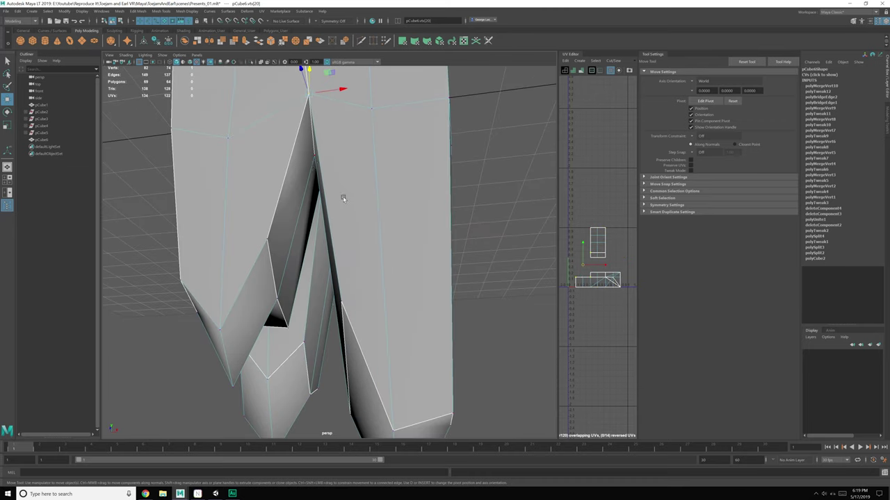
mouse_move(317, 250)
left_mouse_down("alt")
mouse_move(320, 178)
mouse_move(316, 327)
mouse_move(329, 246)
left_mouse_up("alt")
left_click(324, 183, "shift")
left_click_drag(336, 164, 336, 213)
middle_click_drag(321, 292, 318, 241, "alt")
left_click_drag(316, 240, 334, 178, "alt")
key("q")
right_click_drag(338, 143, 351, 119)
left_click(320, 139)
left_click(326, 145)
left_click(332, 136, "shift")
right_click_drag(351, 119, 268, 198, "alt")
left_click_drag(268, 198, 380, 232, "alt")
right_click_drag(380, 231, 326, 248, "alt")
- Return to object selection and delete the construction history of the slab and the combined columns
key("F8")
left_click(290, 265)
left_click(394, 250)
left_click(397, 192, "shift")
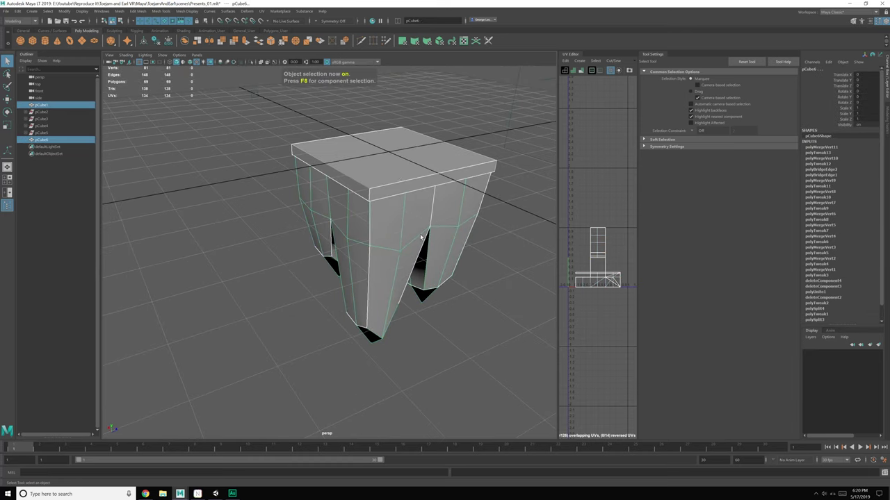
middle_click_drag(410, 235, 394, 244, "alt")
left_click_drag(394, 244, 273, 321, "alt")
left_click(274, 321)
left_click(341, 268)
left_click(328, 237)
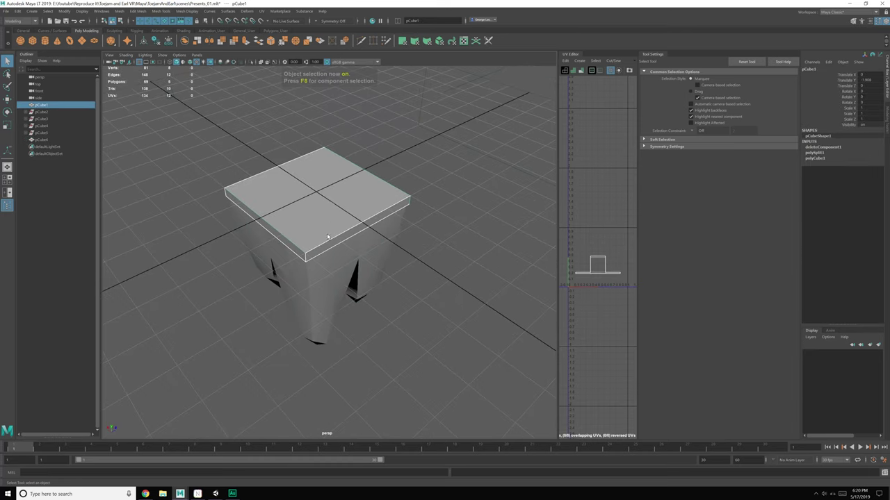
left_click(48, 11)
mouse_move(43, 102)
left_click(125, 107)
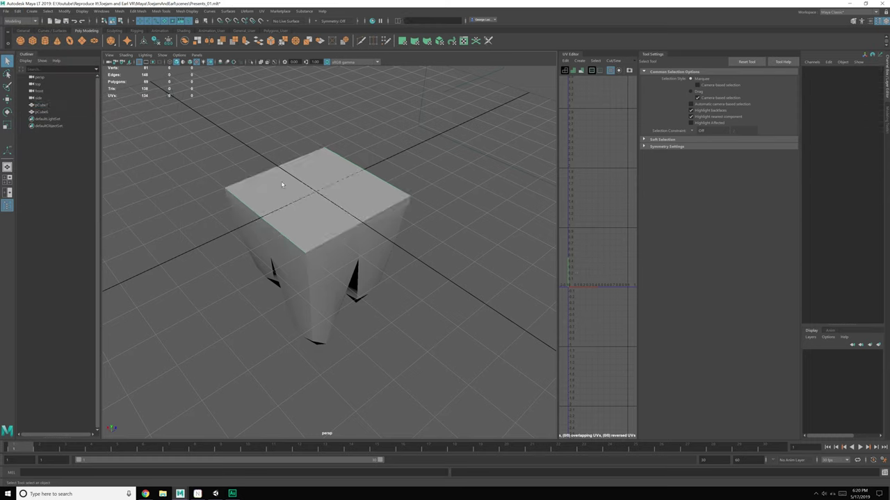
- Select the slab and the column mesh together and examine the assembled block from above
left_click(341, 295)
scroll(341, 294, "up", 3)
left_click(343, 219)
left_click(346, 271, "shift")
left_click_drag(327, 252, 365, 218, "alt")
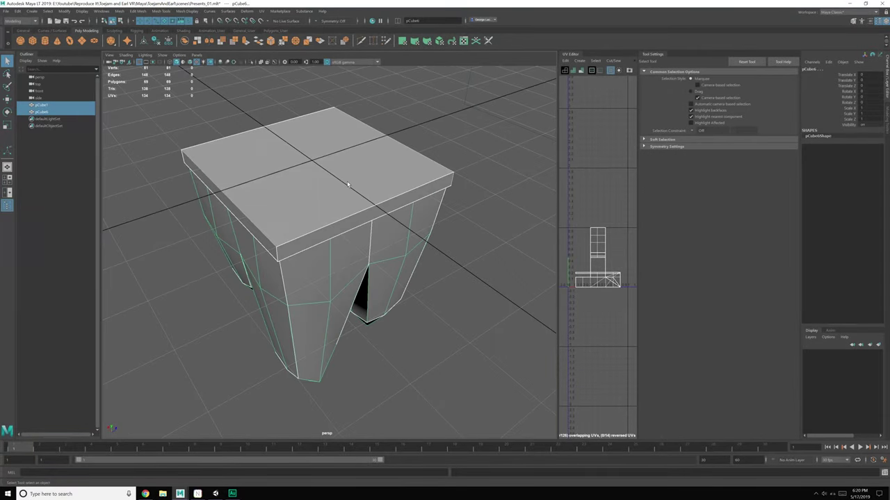
middle_click_drag(338, 160, 348, 209, "alt")
scroll(348, 209, "up", 1)
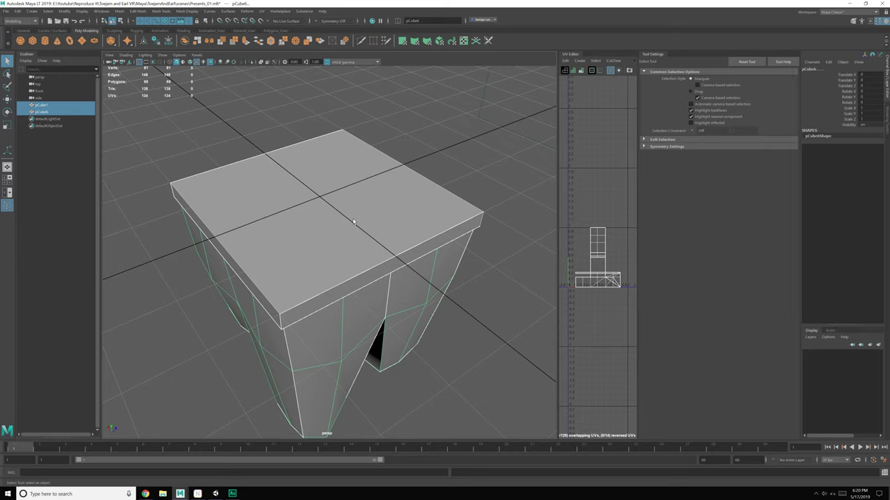
scroll(341, 235, "down", 3)
left_click(474, 228)
left_click(409, 230)
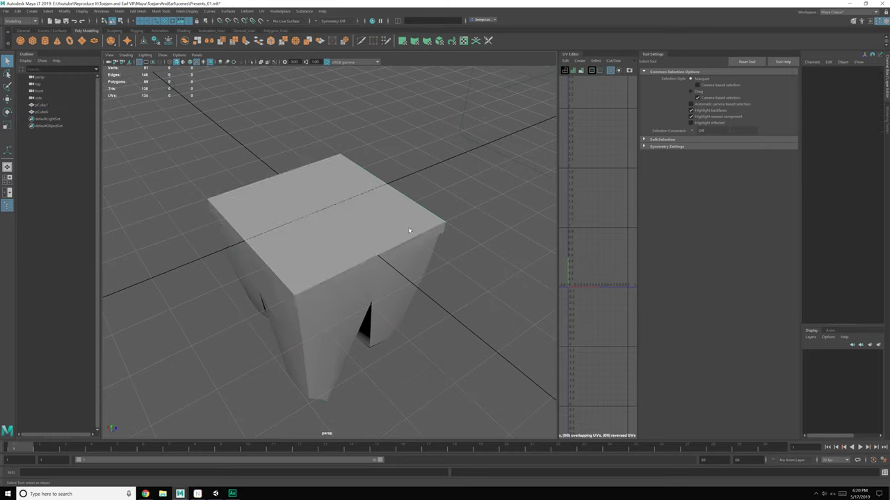
- Rename the slab GrassTop and the combined column mesh RockBottom
double_click(42, 104)
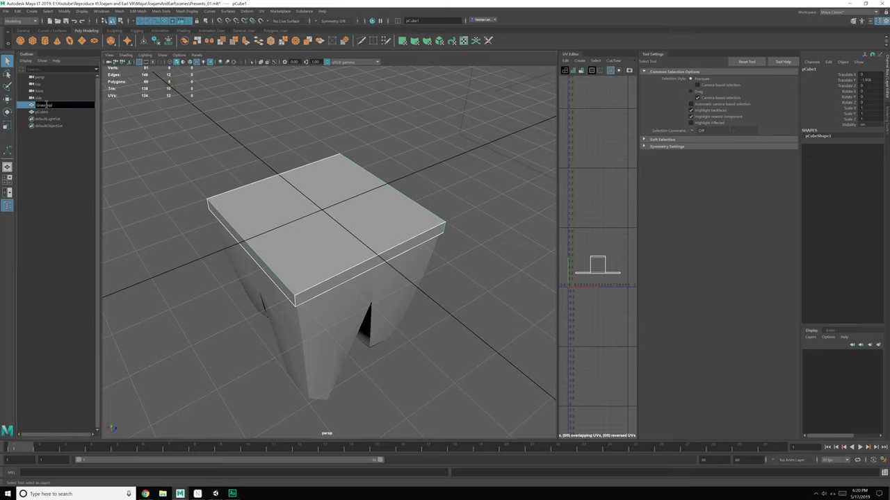
key("Return")
double_click(41, 111)
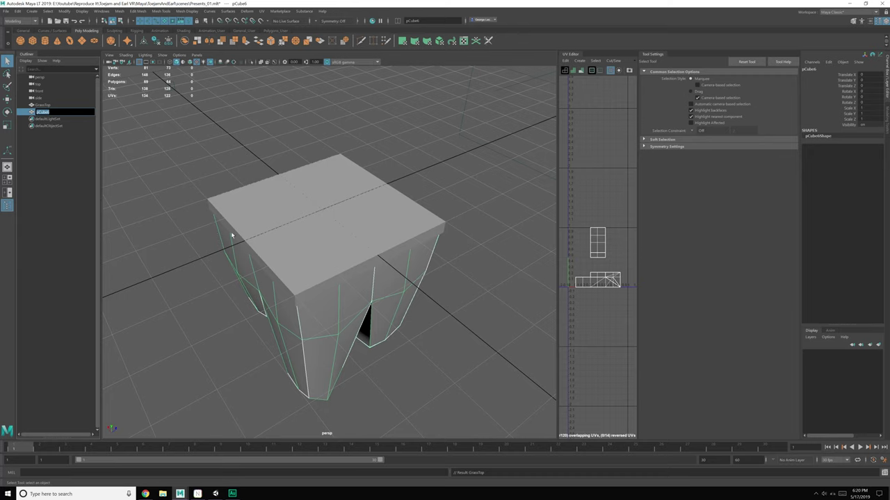
type("RockBottom")
key("Return")
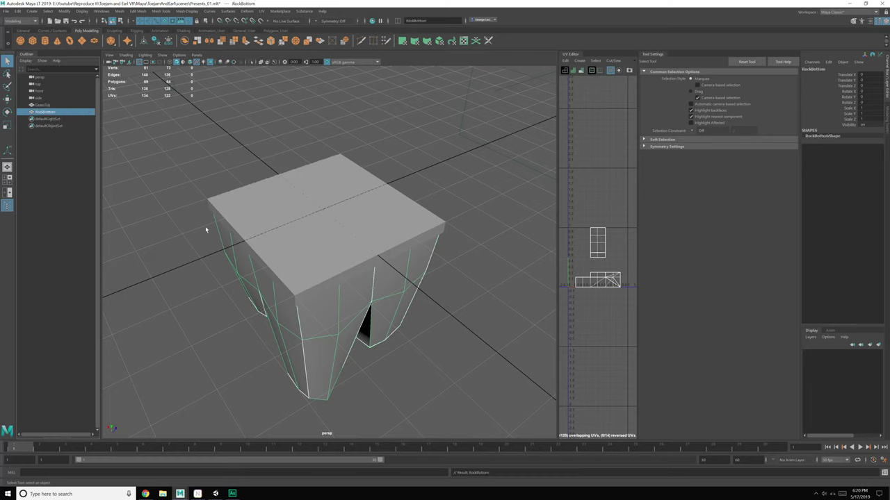
- Group GrassTop and RockBottom and name the group Lanscape_4x4
left_click(42, 106, "ctrl")
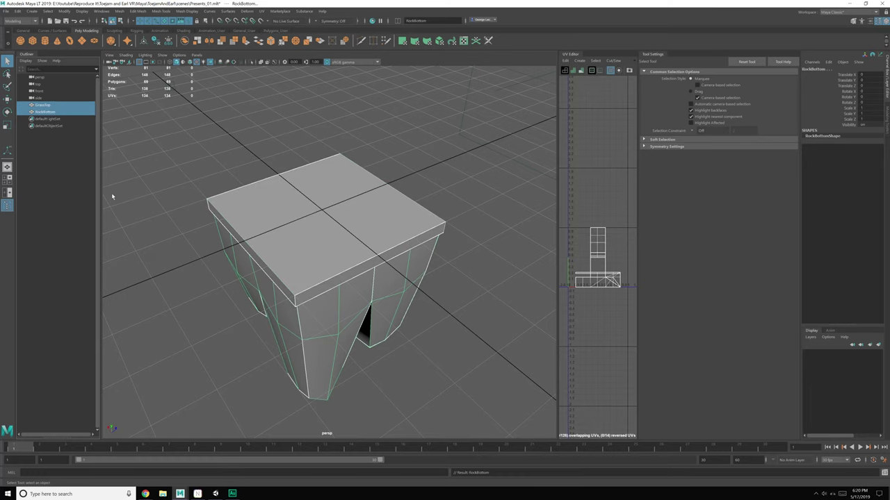
key("ctrl+g")
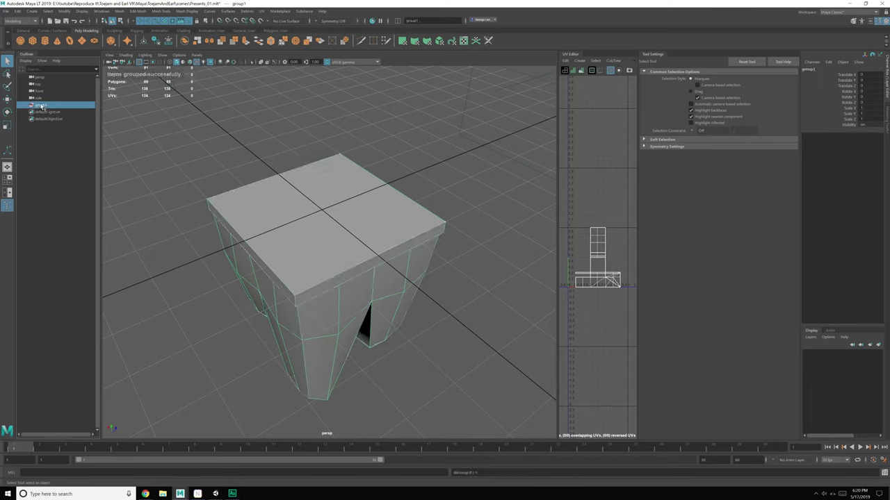
double_click(41, 105)
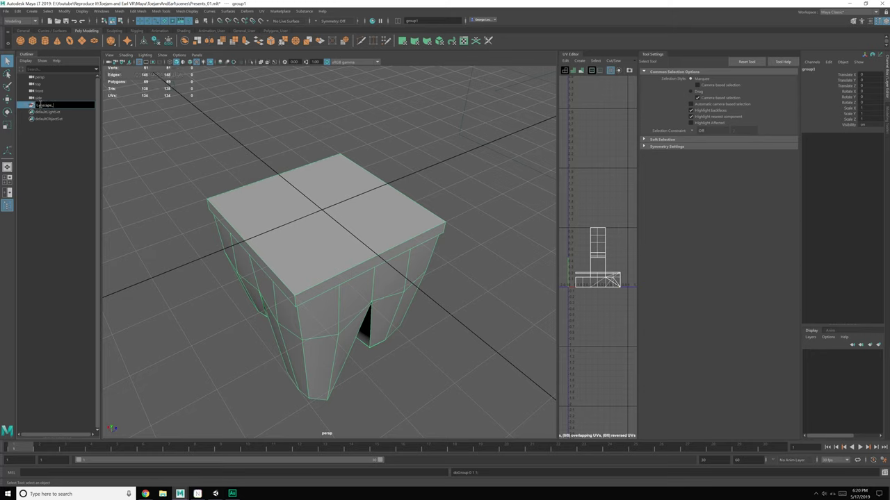
type("Lanscape_4x4")
key("Return")
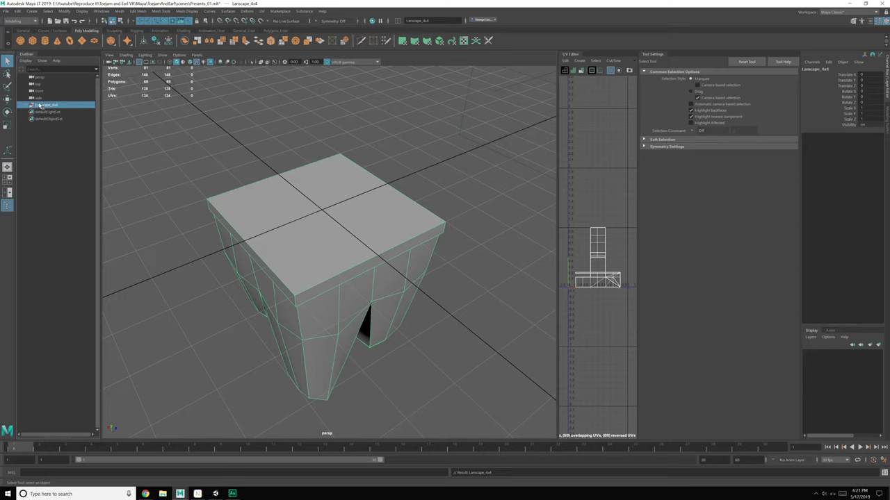
- Correct the group's name to Landscape_4x4 and check its grass and rock parts by selecting each one
double_click(40, 106)
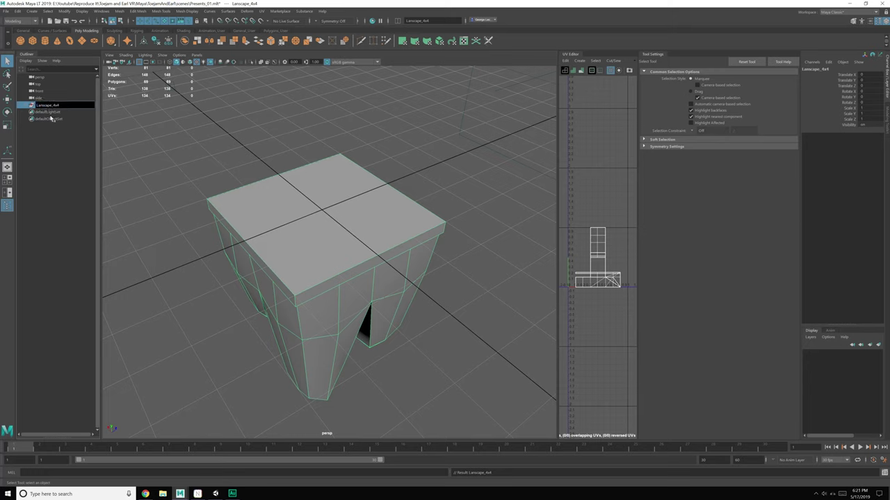
key("Return")
left_click(336, 147)
left_click(360, 243)
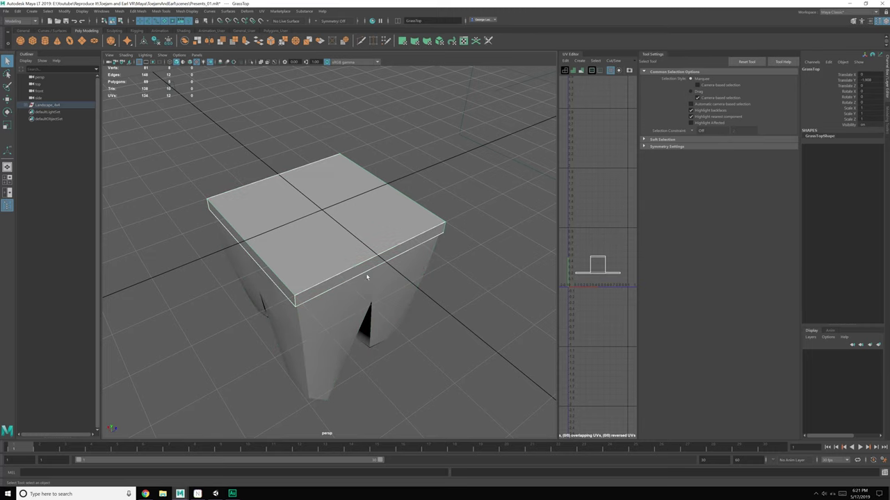
left_click(367, 278)
left_click(346, 260)
- Select the Landscape_4x4 group, freeze its transformations and clear the selection
left_click(58, 106)
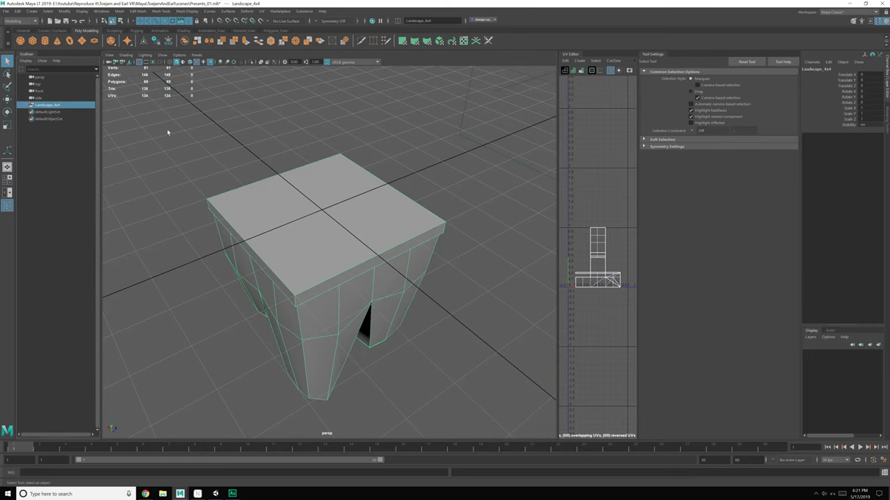
key("w")
left_click_drag(283, 173, 230, 151, "alt")
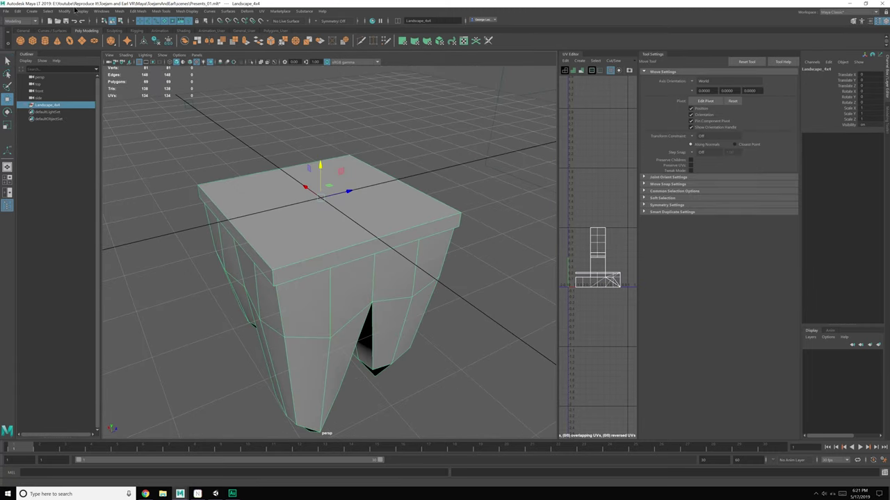
left_click(30, 11)
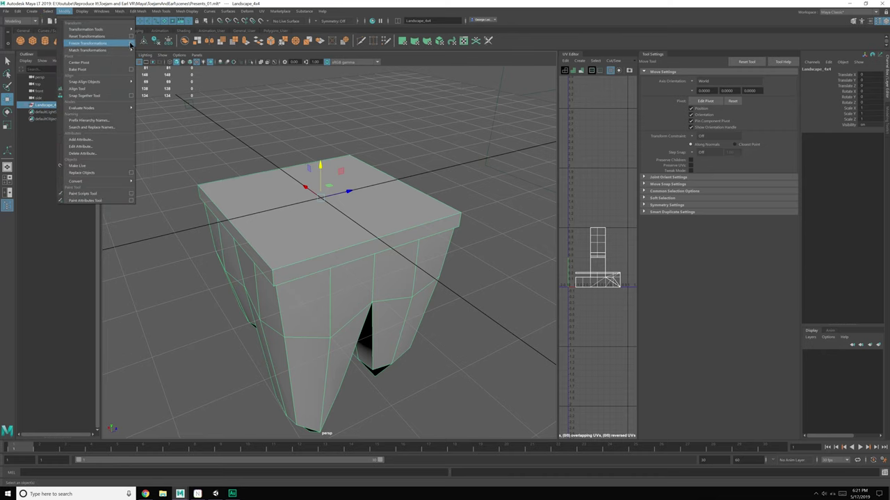
left_click(131, 44)
left_click(530, 180)
left_click(576, 179)
left_click(507, 167)
- Select RockBottom and GrassTop in turn to check each part's transform values
scroll(410, 194, "down", 2)
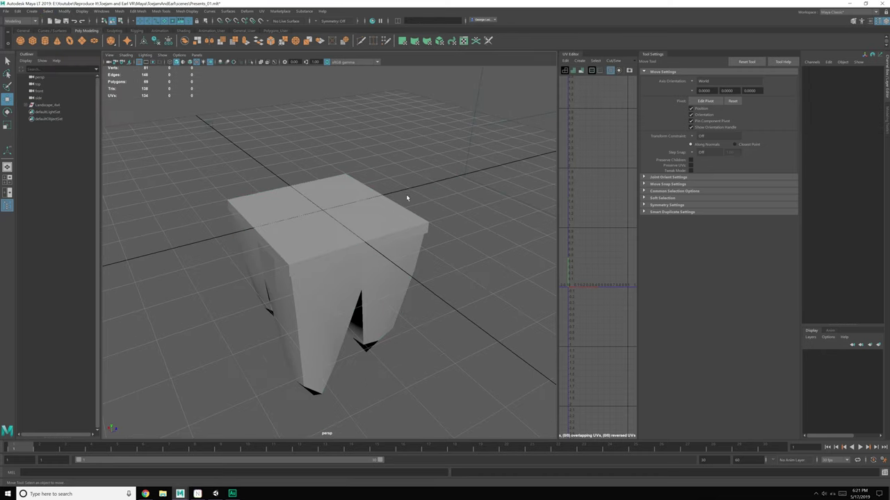
left_click(366, 231)
left_click_drag(366, 231, 428, 248, "alt")
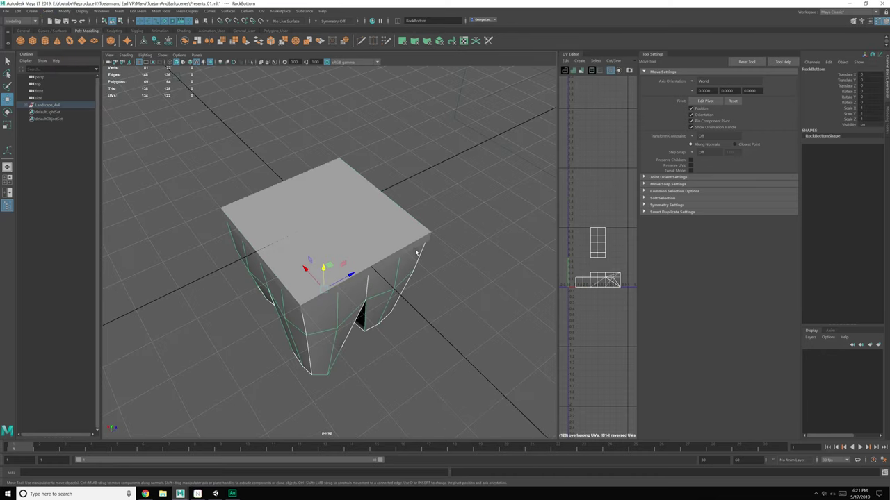
left_click(412, 249)
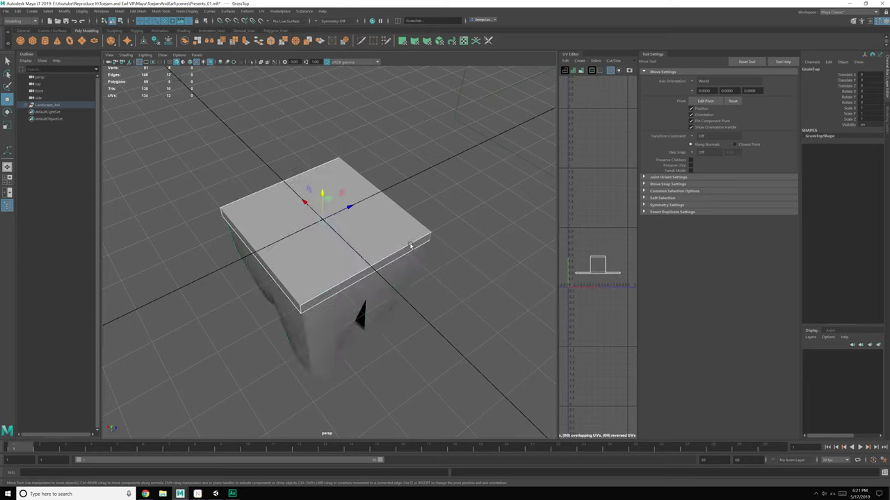
left_click(411, 256)
left_click(408, 242)
left_click(409, 256)
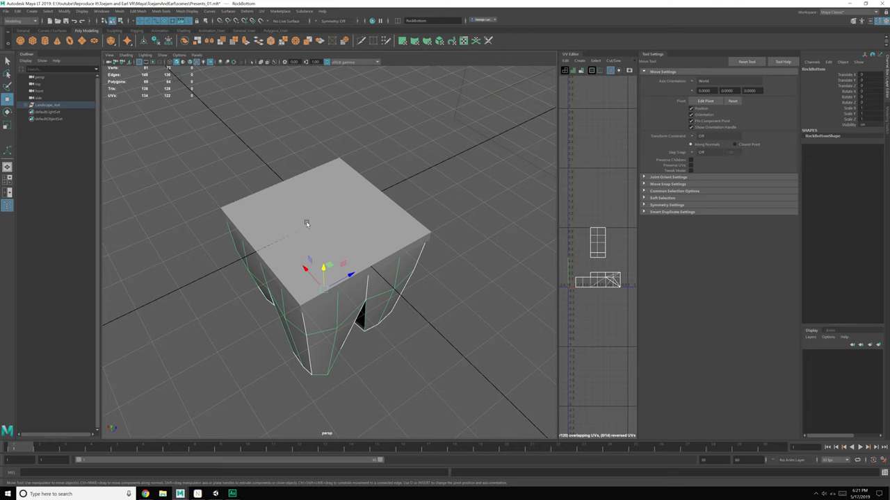
- Try to slant GrassTop by raising the vertices along one side 2 units in the front view
left_click_drag(306, 223, 329, 296, "alt")
left_click(355, 243)
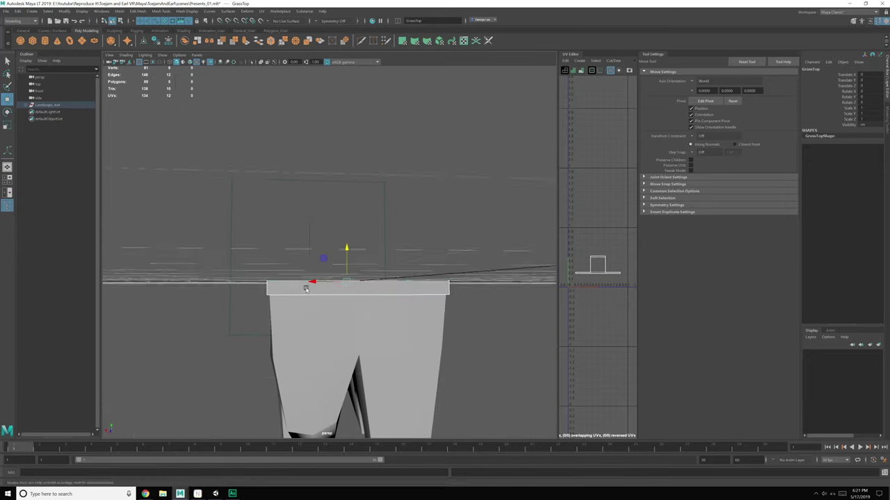
right_click_drag(302, 289, 268, 292)
left_click_drag(242, 267, 284, 338)
scroll(291, 300, "up", 2)
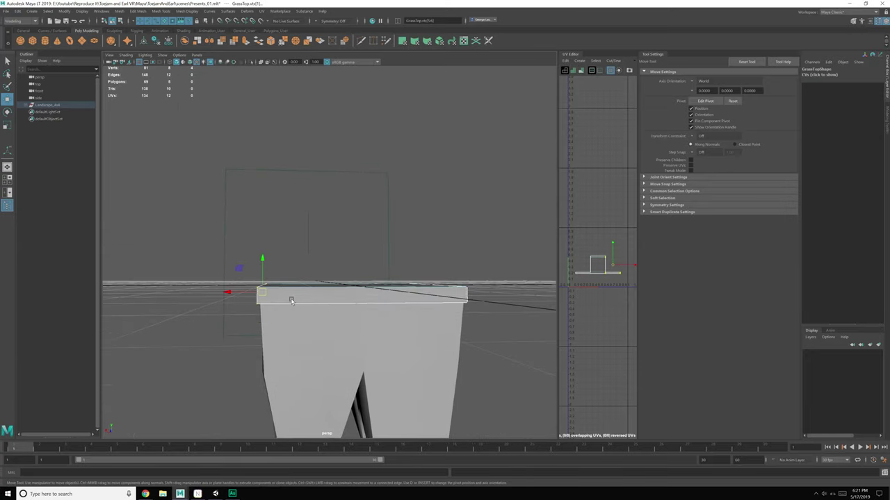
key("d")
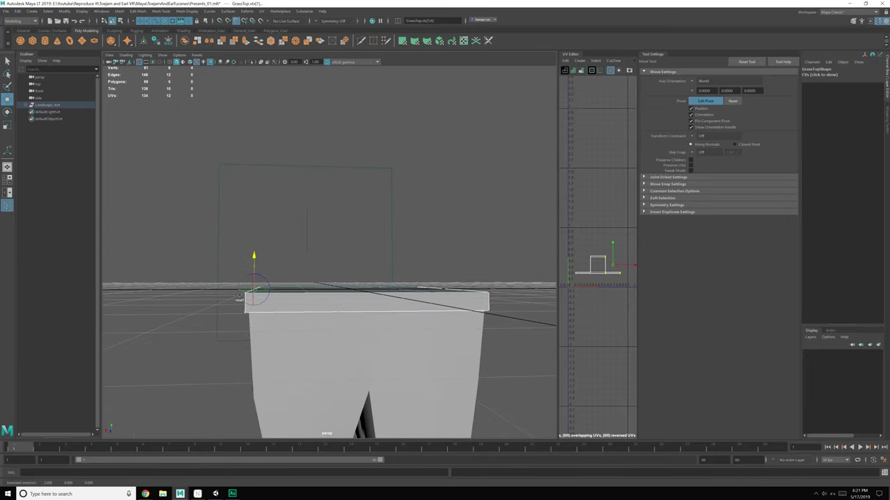
key("d")
scroll(274, 305, "down", 2)
key("space")
key("space")
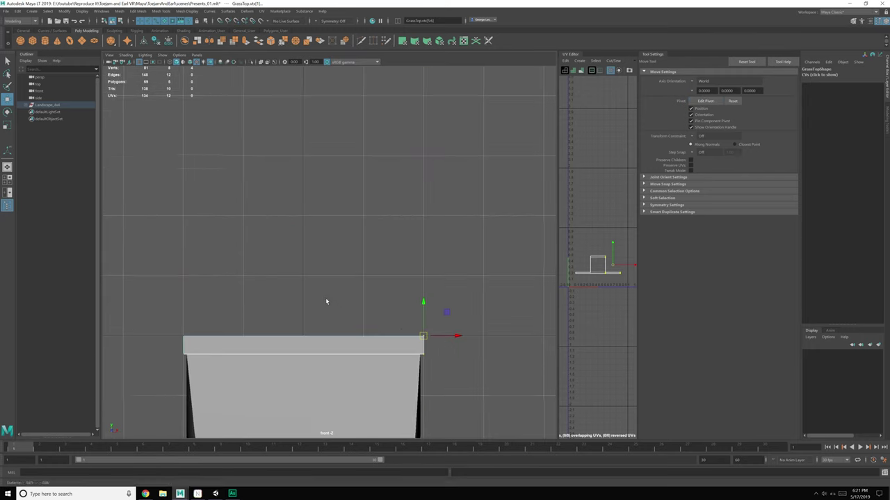
middle_click_drag(409, 337, 400, 300, "alt")
left_click_drag(414, 284, 425, 199)
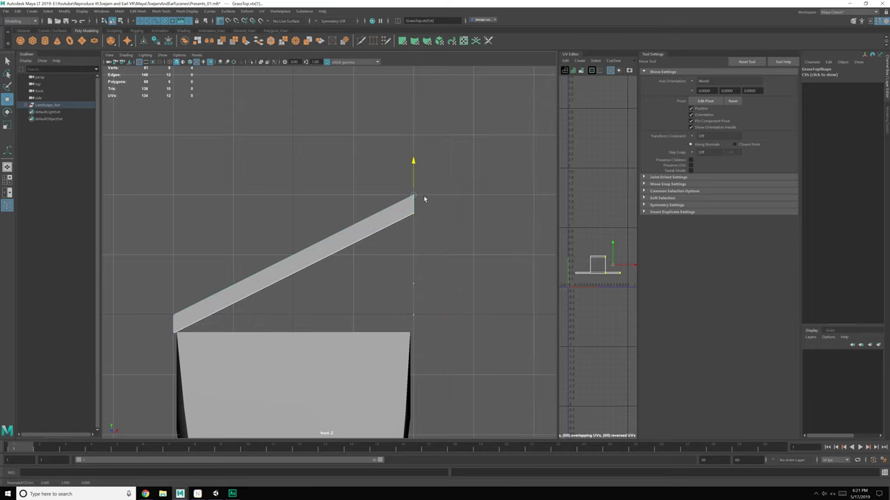
- Try selecting the RockBottom vertices beneath the raised side of the slab in vertex mode
left_click(385, 325)
middle_click_drag(385, 360, 388, 276, "alt")
right_click(384, 273)
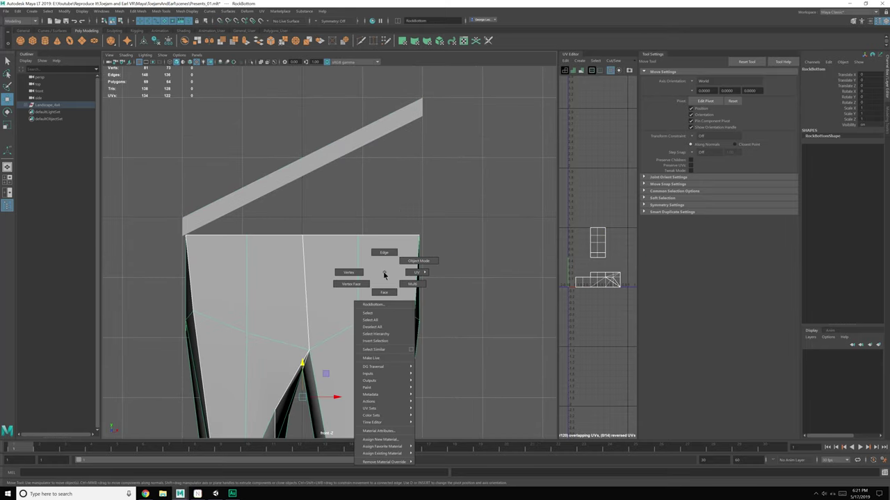
right_click_drag(384, 272, 349, 273)
scroll(365, 284, "down", 3)
left_click_drag(301, 223, 430, 399)
scroll(431, 395, "down", 2)
key("space")
key("space")
- Undo the RockBottom vertex selection and the raised side of GrassTop
left_click_drag(476, 228, 464, 237, "alt")
key("ctrl+z")
key("ctrl+z")
key("ctrl+z")
key("ctrl+z")
key("ctrl+z")
- Switch to the four-view layout and clear the selection
middle_click_drag(365, 292, 437, 262, "alt")
scroll(386, 289, "up", 2)
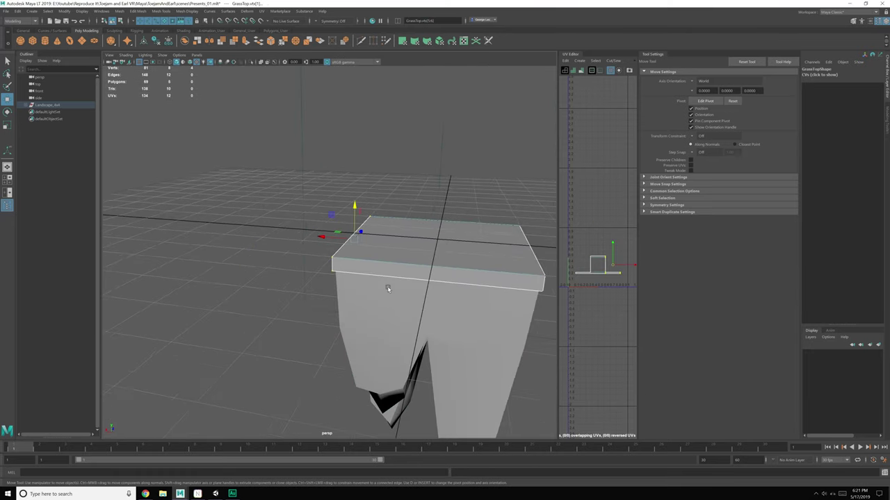
left_click_drag(387, 290, 387, 294, "alt")
key("space")
left_click(270, 331)
left_click(214, 374)
- Duplicate the Landscape_4x4 group and move the copy to -8 on the X axis, snapped to the grid
left_click(58, 106)
scroll(467, 169, "down", 4)
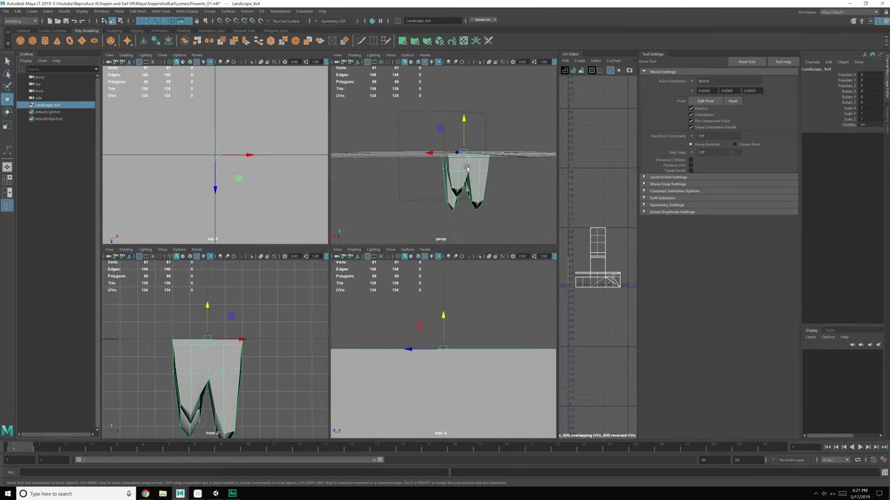
left_click_drag(467, 169, 417, 215, "alt")
key("ctrl+d")
left_click_drag(373, 166, 442, 169)
key("f")
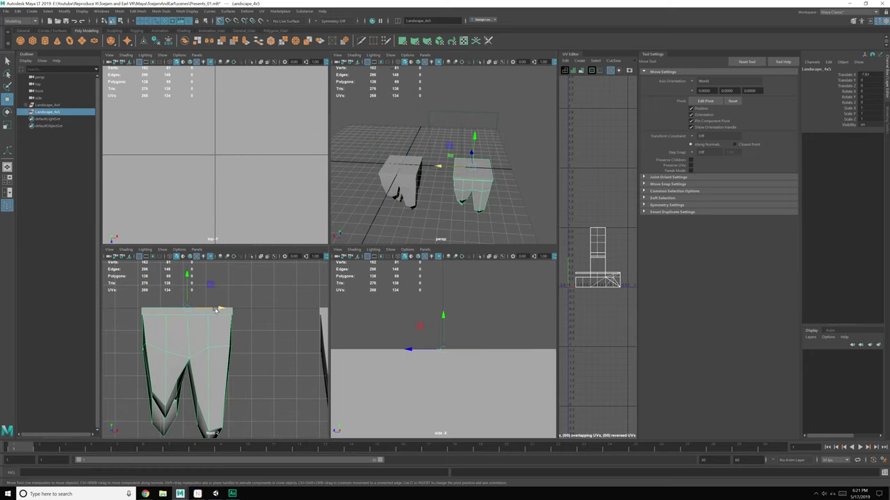
left_click_drag(217, 310, 236, 310)
scroll(220, 326, "up", 3)
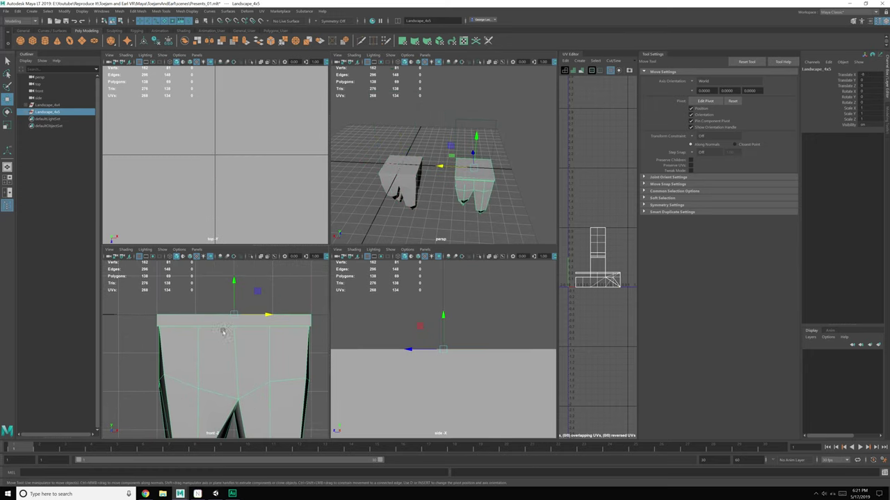
- Raise the vertices along one side of the copy's GrassTop by about 2 grid units to slant the slab
right_click_drag(218, 319, 185, 321)
left_click_drag(272, 287, 337, 351)
middle_click_drag(305, 330, 285, 342, "alt")
left_click_drag(292, 316, 294, 254)
middle_click_drag(282, 290, 279, 298, "alt")
- Raise the half of the copy's RockBottom beneath the slab's high side towards the slope
left_click(240, 378)
middle_click_drag(255, 371, 255, 352, "alt")
right_click_drag(254, 352, 221, 306)
scroll(268, 367, "down", 4)
middle_click_drag(269, 367, 274, 319, "alt")
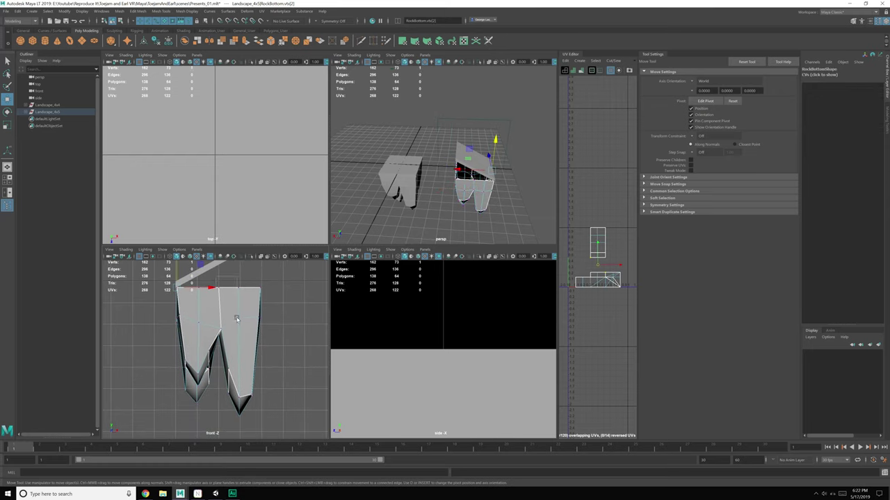
left_click_drag(246, 340, 288, 426)
middle_click_drag(270, 352, 267, 377, "alt")
left_click_drag(236, 344, 237, 319)
scroll(266, 285, "up", 3)
- Raise RockBottom's outer top vertices on the high side to meet the underside of the slanted slab
middle_click_drag(267, 286, 243, 360, "alt")
scroll(251, 356, "up", 4)
left_click_drag(254, 314, 267, 261)
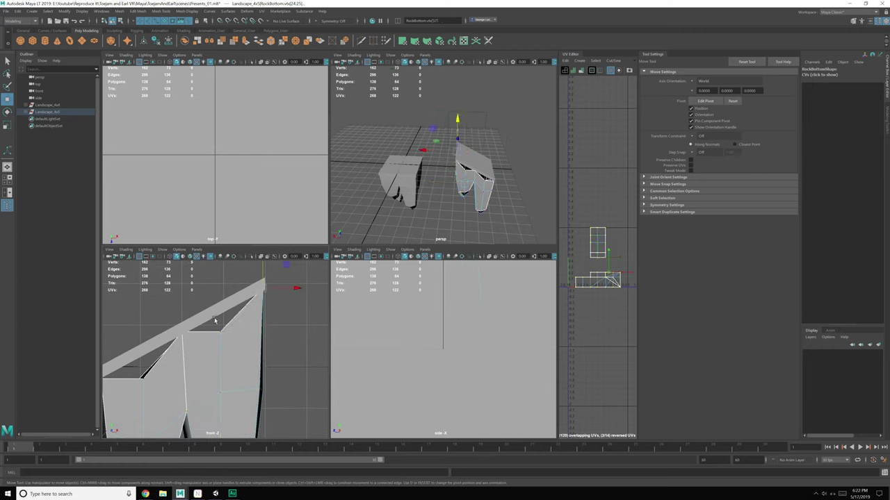
left_click_drag(214, 316, 239, 355)
middle_click_drag(239, 356, 250, 348, "alt")
- Move RockBottom's intermediate and low-side top vertices to close the gaps beneath the slanted slab
left_click_drag(232, 291, 231, 269)
middle_click_drag(186, 364, 234, 317, "alt")
left_click_drag(188, 302, 195, 279)
middle_click_drag(152, 351, 171, 344, "alt")
left_click(180, 314)
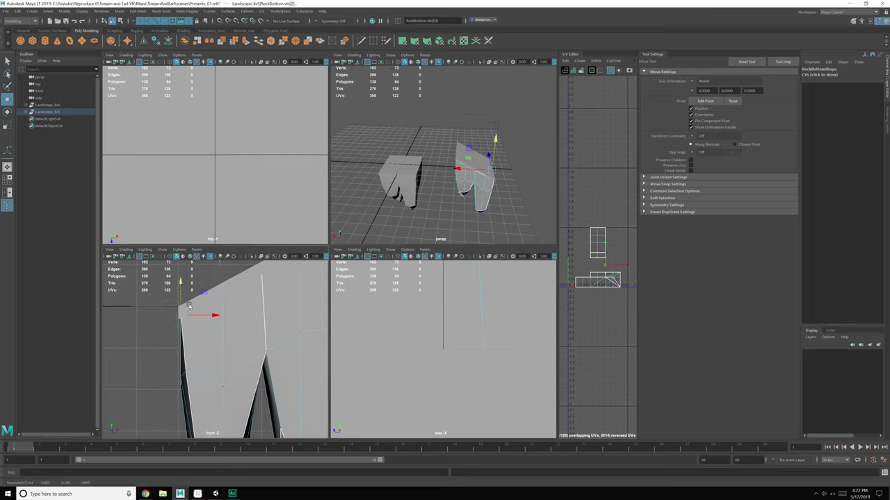
- Raise the lower tips of both sets of rock columns on the slanted block to shorten them
scroll(202, 339, "down", 3)
left_click_drag(234, 355, 279, 412)
left_click_drag(251, 347, 250, 319)
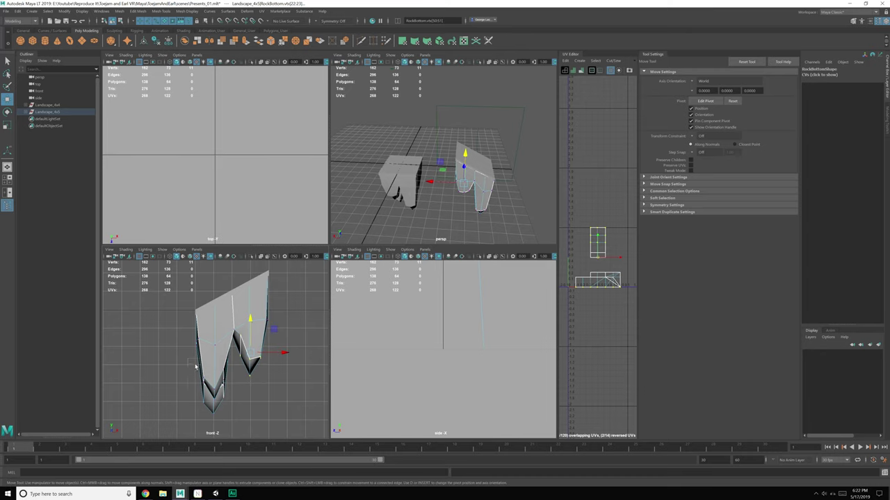
left_click_drag(189, 375, 233, 423)
left_click_drag(214, 358, 215, 345)
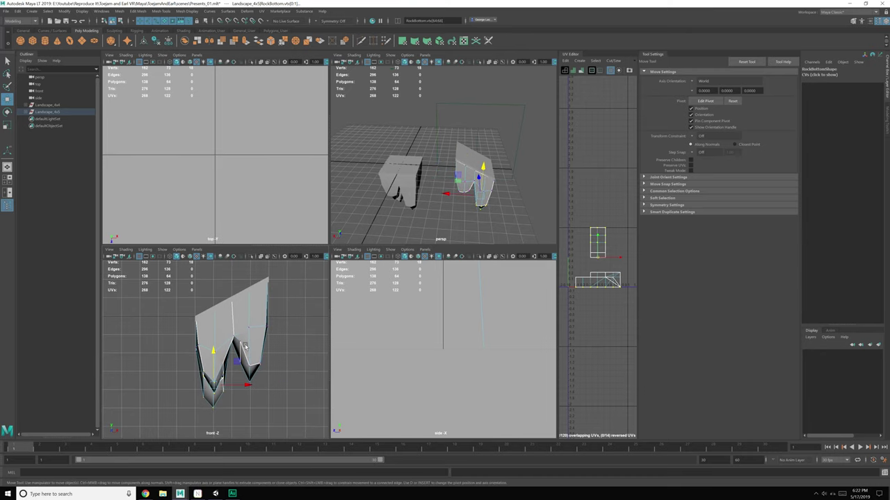
- Return to object selection and examine the slanted block in the full perspective view
key("F8")
left_click(308, 338)
key("space")
key("space")
key("space")
left_click_drag(440, 244, 385, 251, "alt")
left_click(384, 250)
left_click_drag(347, 285, 266, 247, "alt")
- Rename the flat block's group Landscape_Horiz_4x4 and the slanted copy's group Landscape_Slanted_4x4
left_click(54, 111)
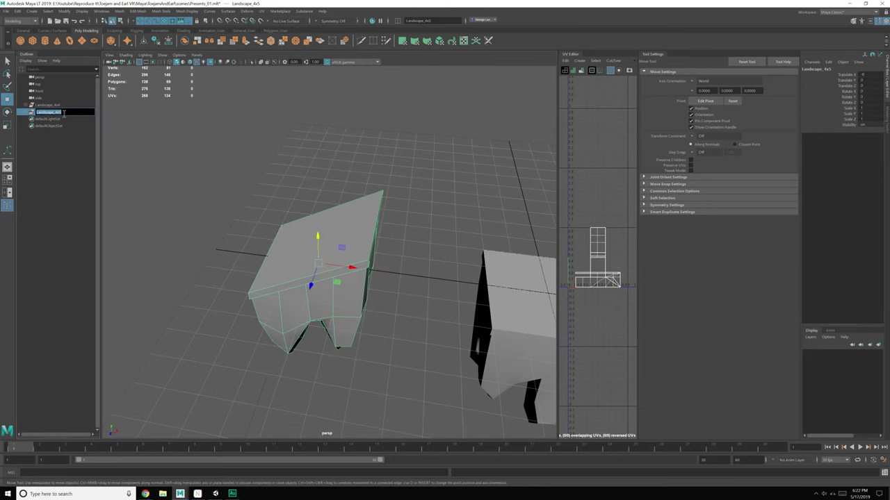
double_click(53, 106)
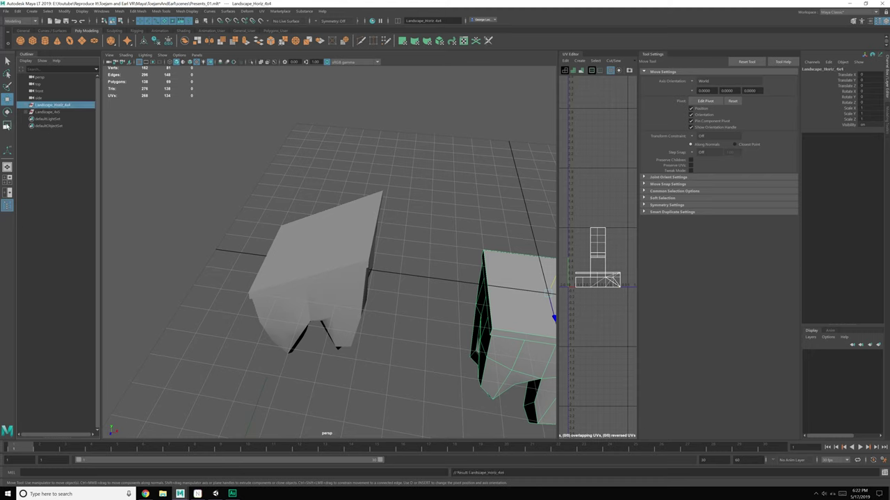
key("Down")
key("Return")
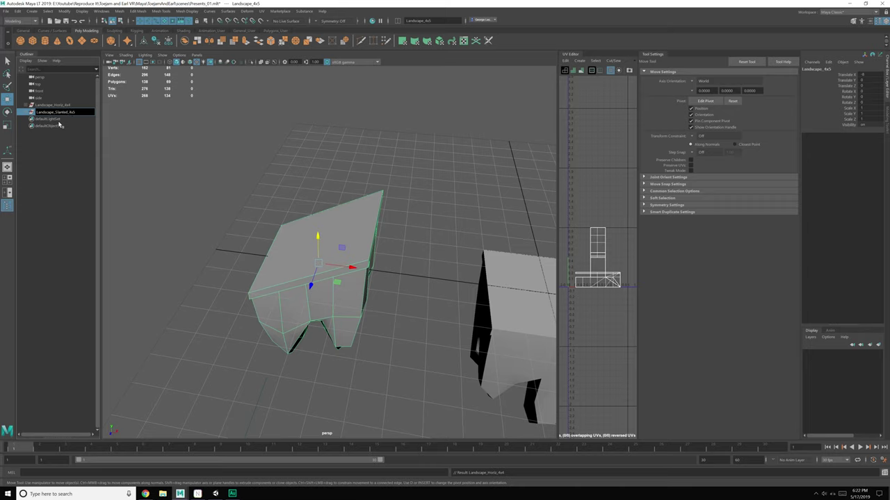
type("4")
key("Return")
- Compare the slanted and flat landscape blocks from several angles
left_click(232, 196)
left_click(352, 278)
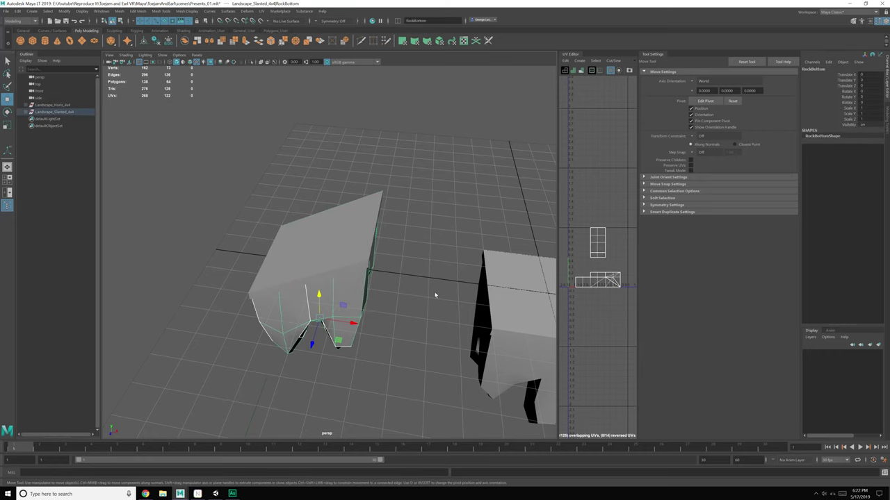
left_click_drag(470, 300, 362, 221, "alt")
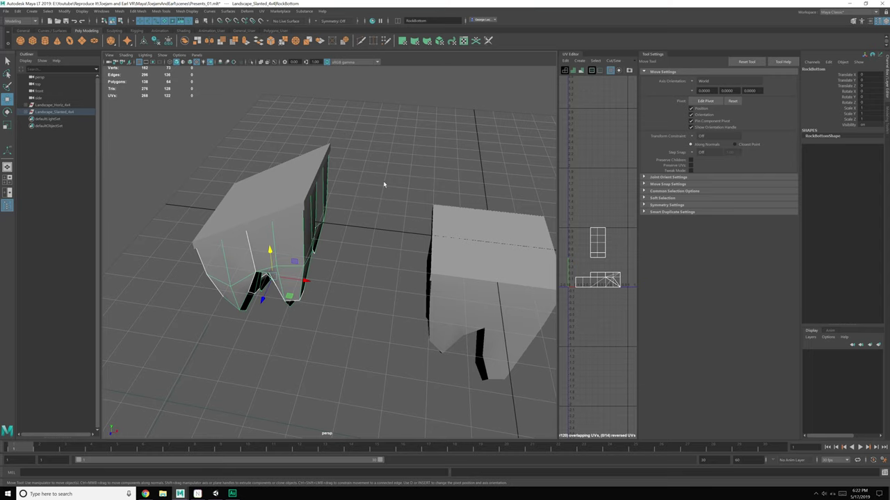
mouse_move(411, 237)
left_mouse_down("alt")
mouse_move(354, 235)
mouse_move(409, 247)
left_mouse_up("alt")
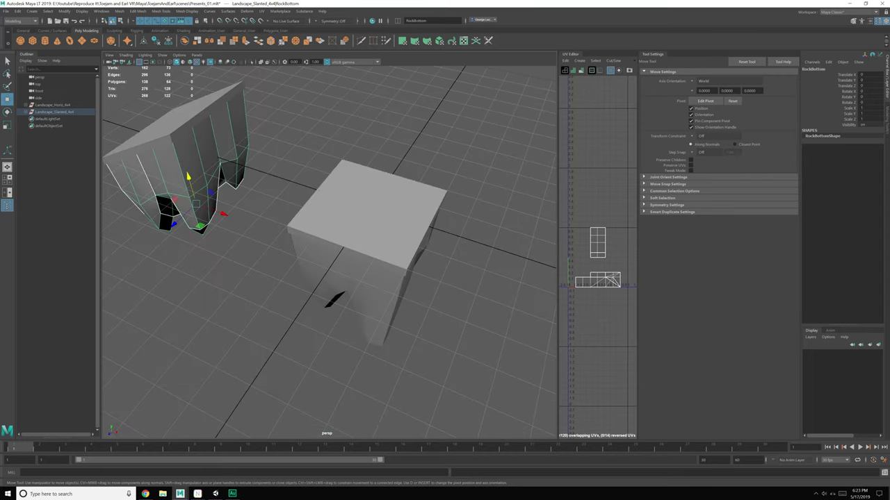
- Switch to the browser and look through the ToeJam & Earl image results for landscape references
key("alt+Tab")
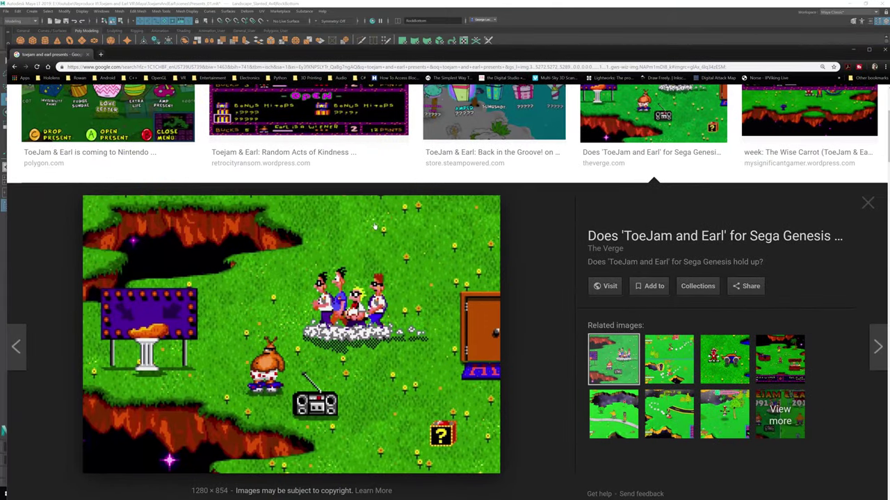
scroll(309, 319, "down", 8)
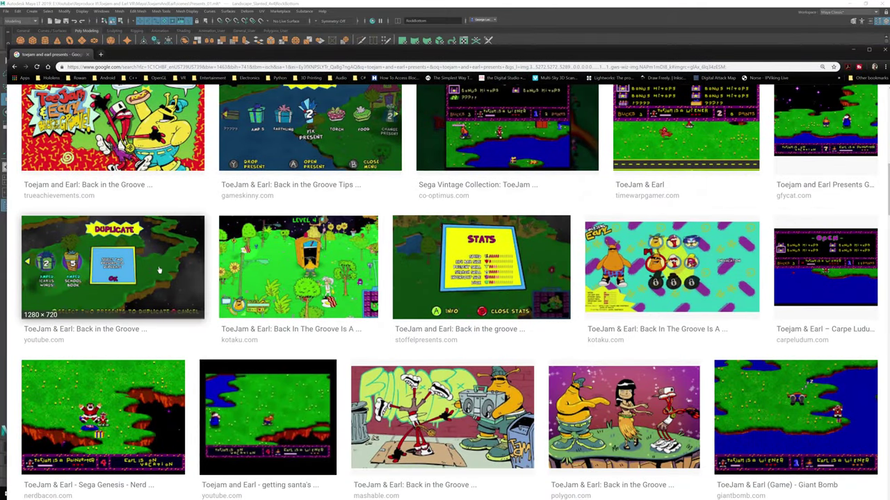
left_click(114, 271)
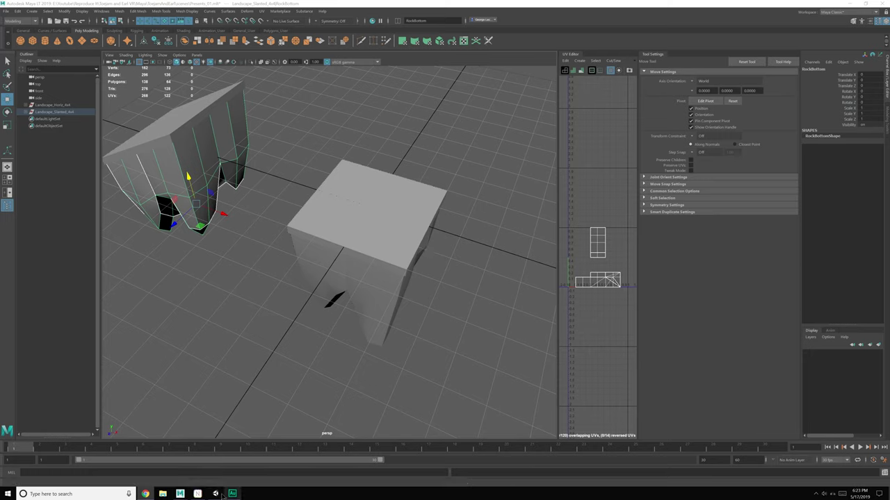
- Switch from the modelling scene to another running application
mouse_move(216, 494)
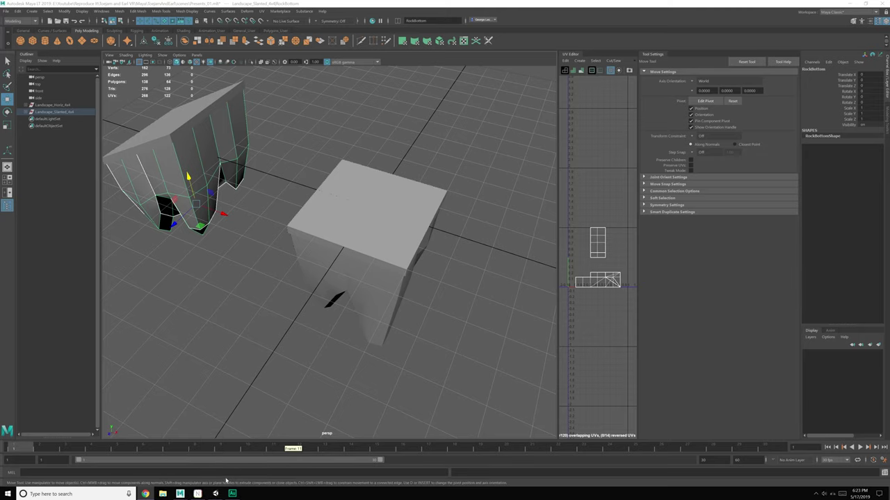
left_click(197, 494)
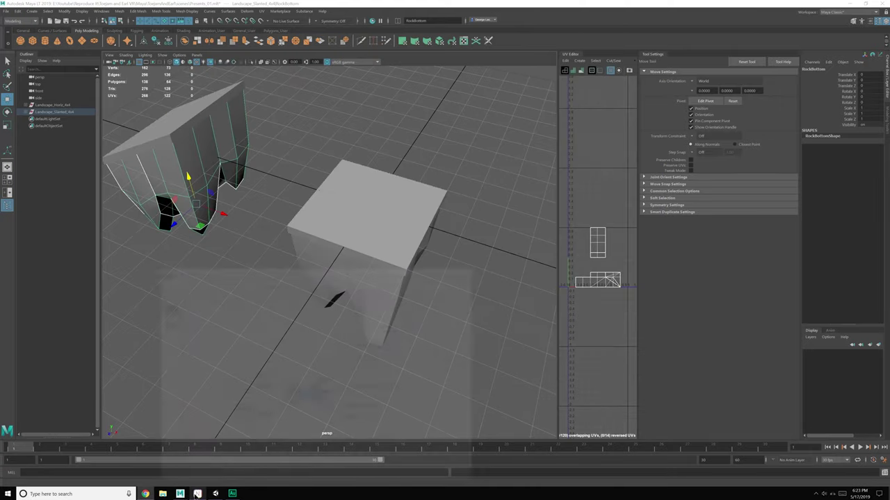